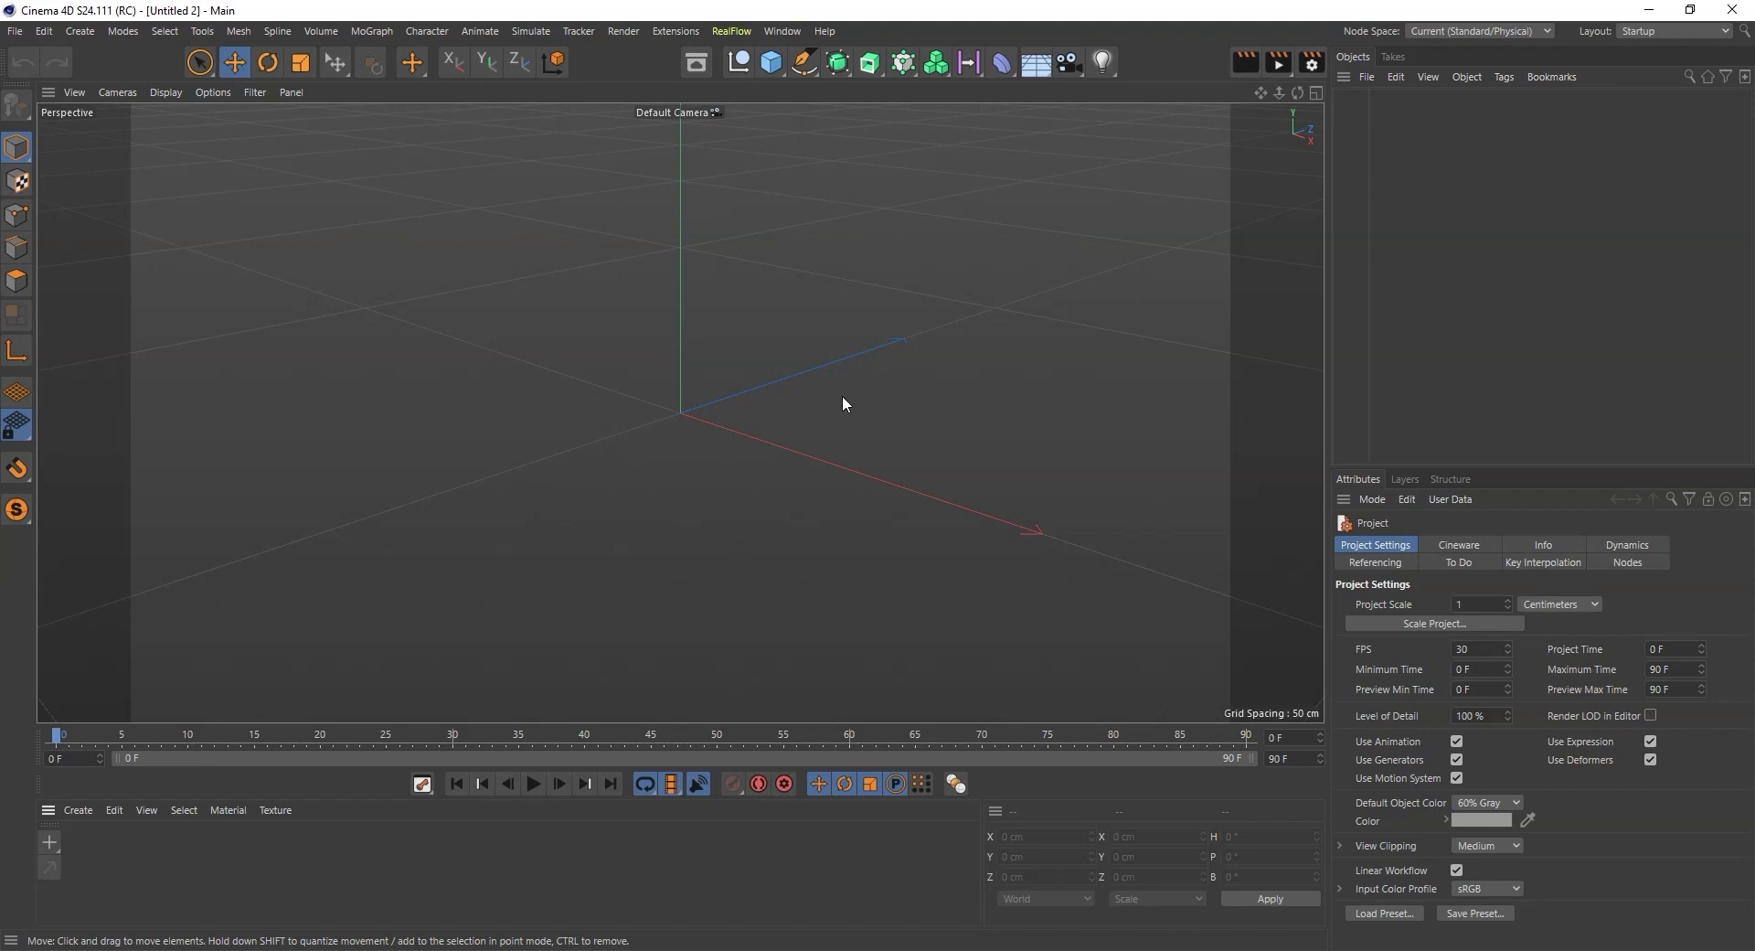
- Add a default 200 cm cube to the empty scene
left_click(770, 64)
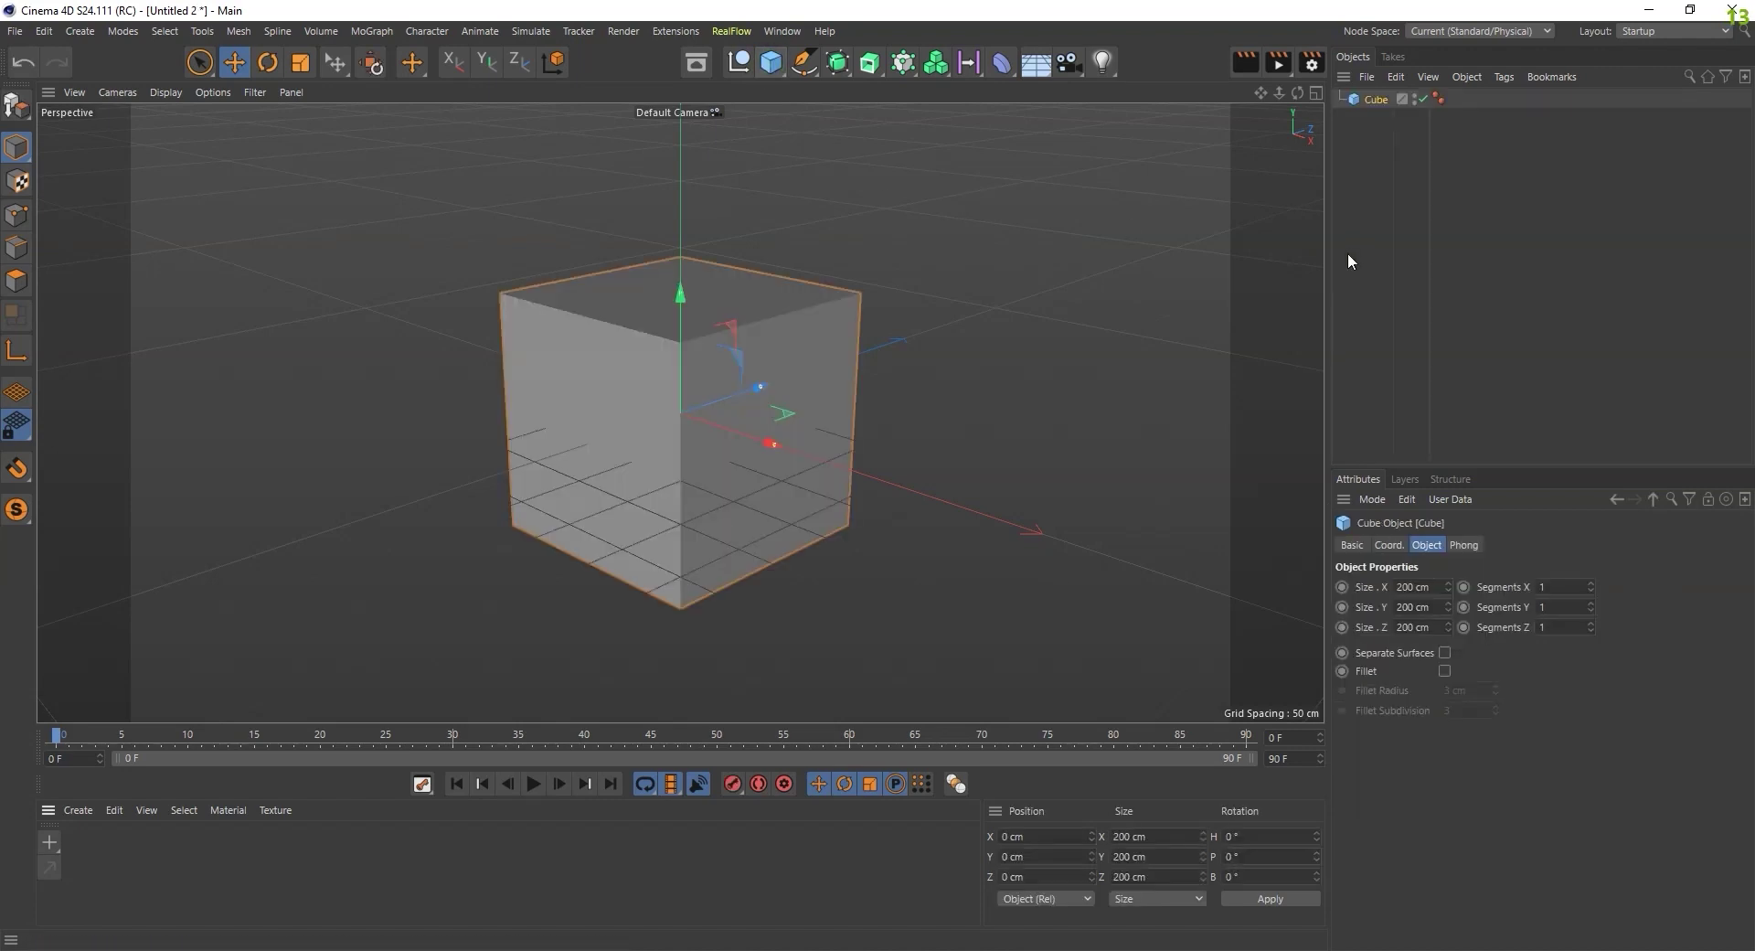
- Resize the cube to 300 cm in X and Z and 15 cm in Y
left_click(1441, 587)
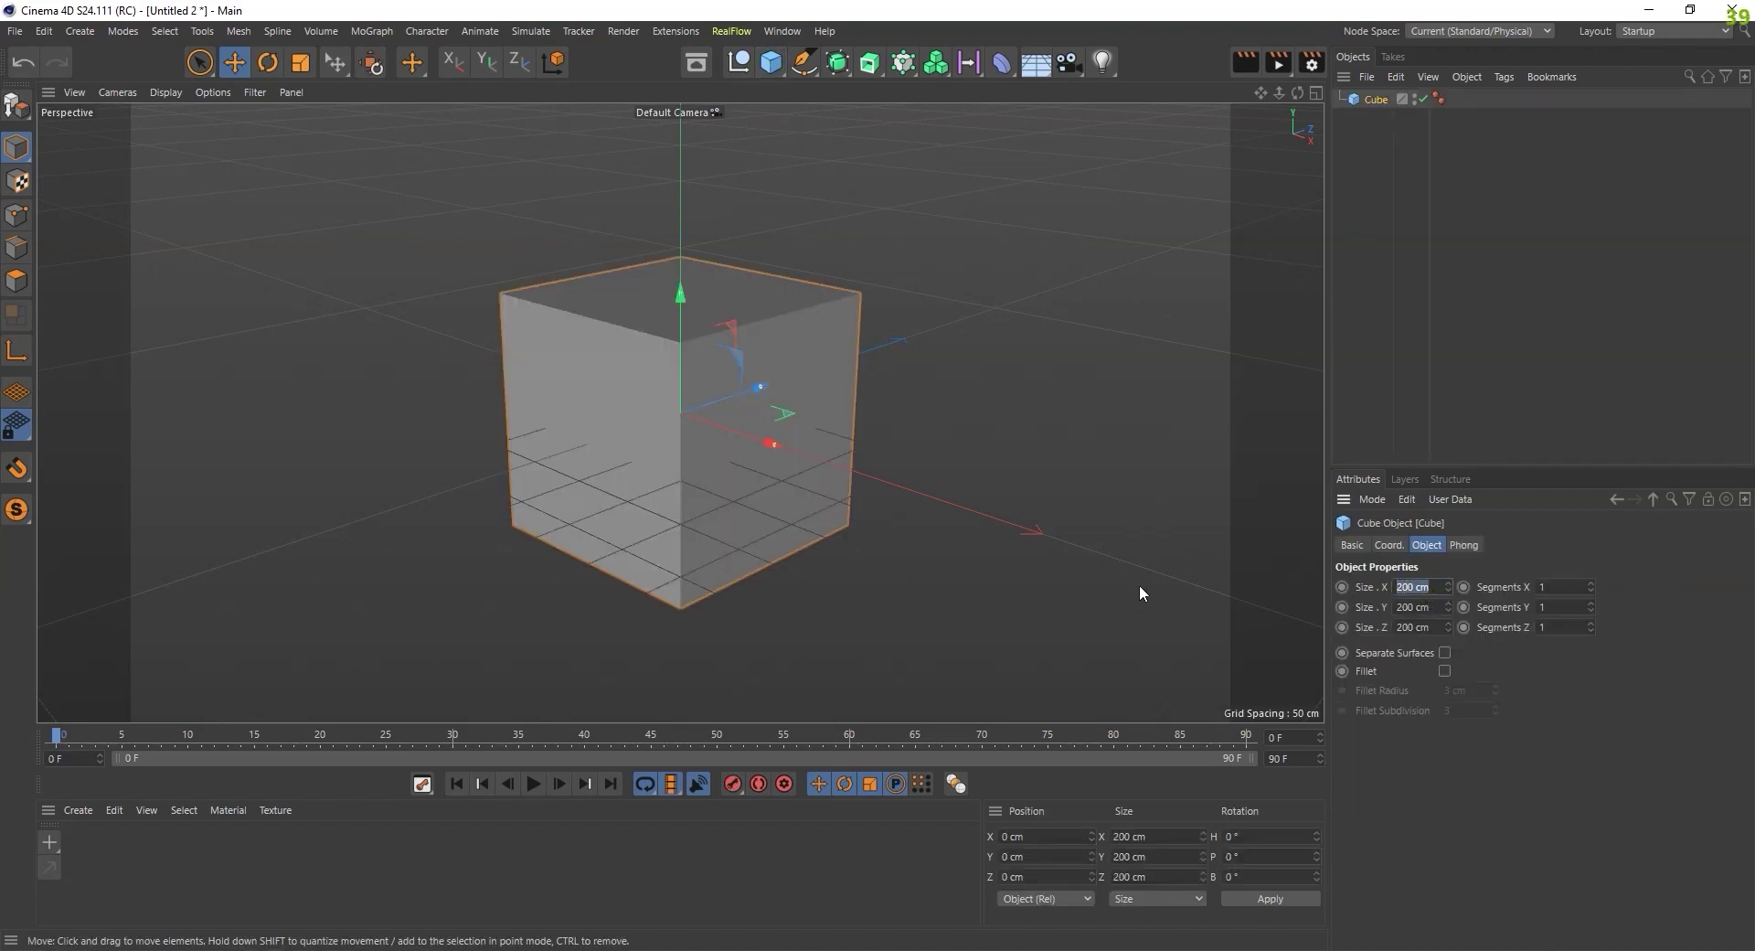
type("3")
type("00")
key("Return")
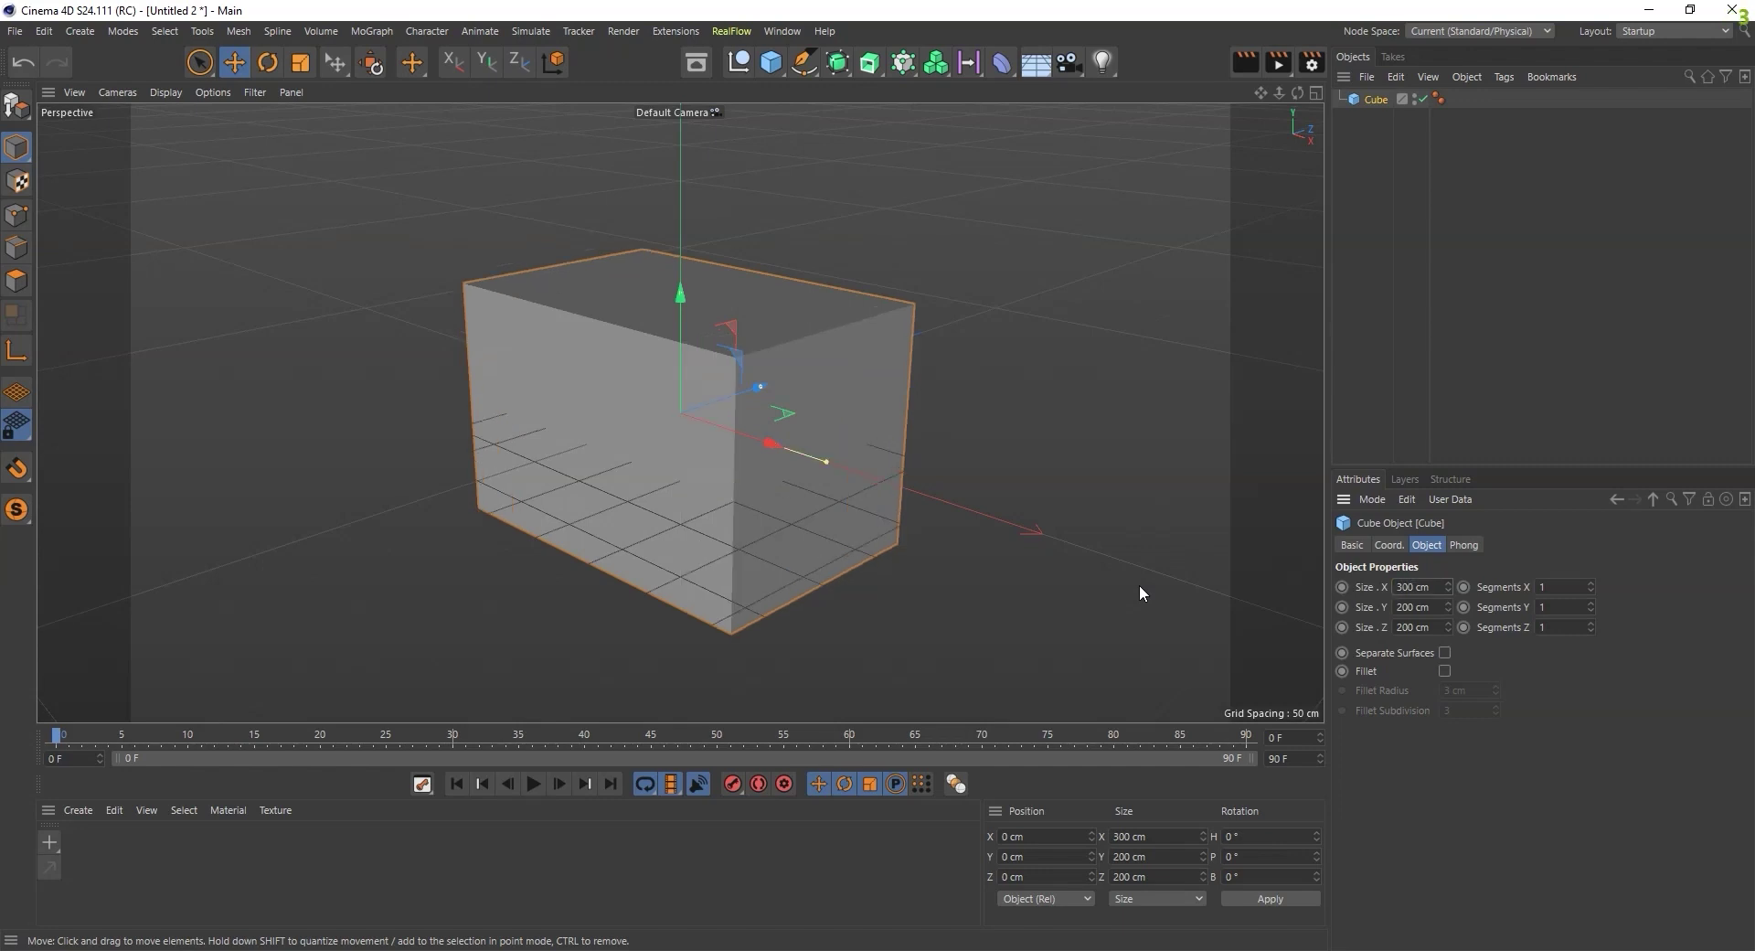
left_click(1442, 627)
type("300")
key("Return")
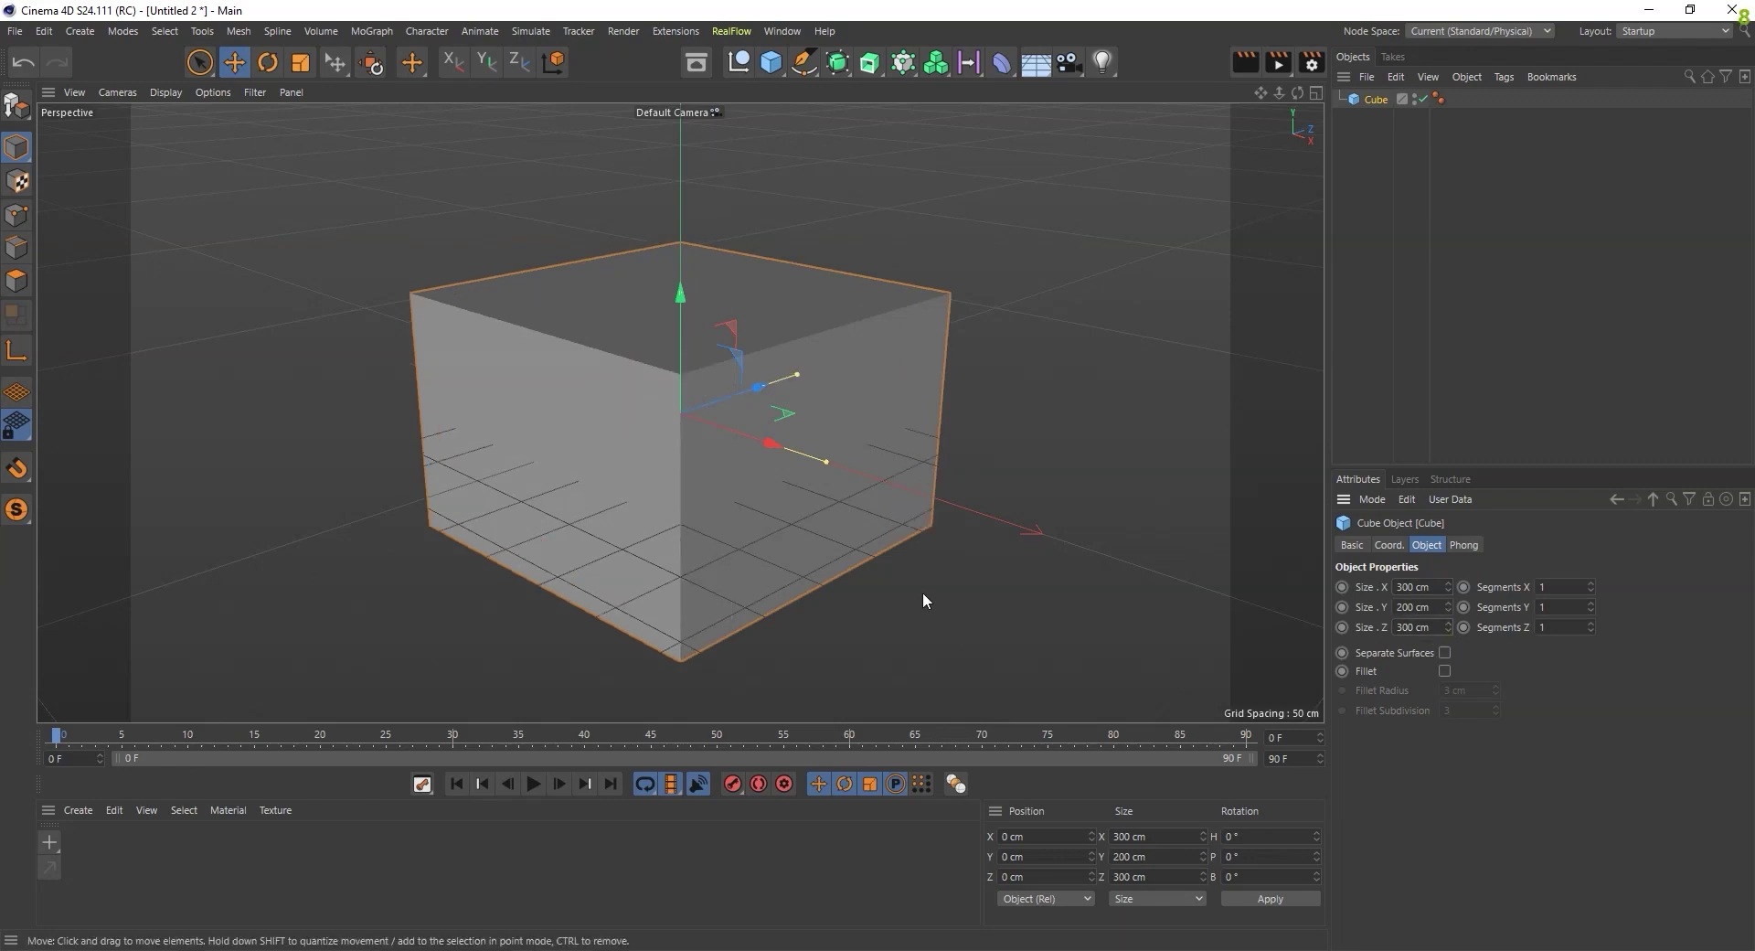
left_click(1436, 606)
type("15")
key("Return")
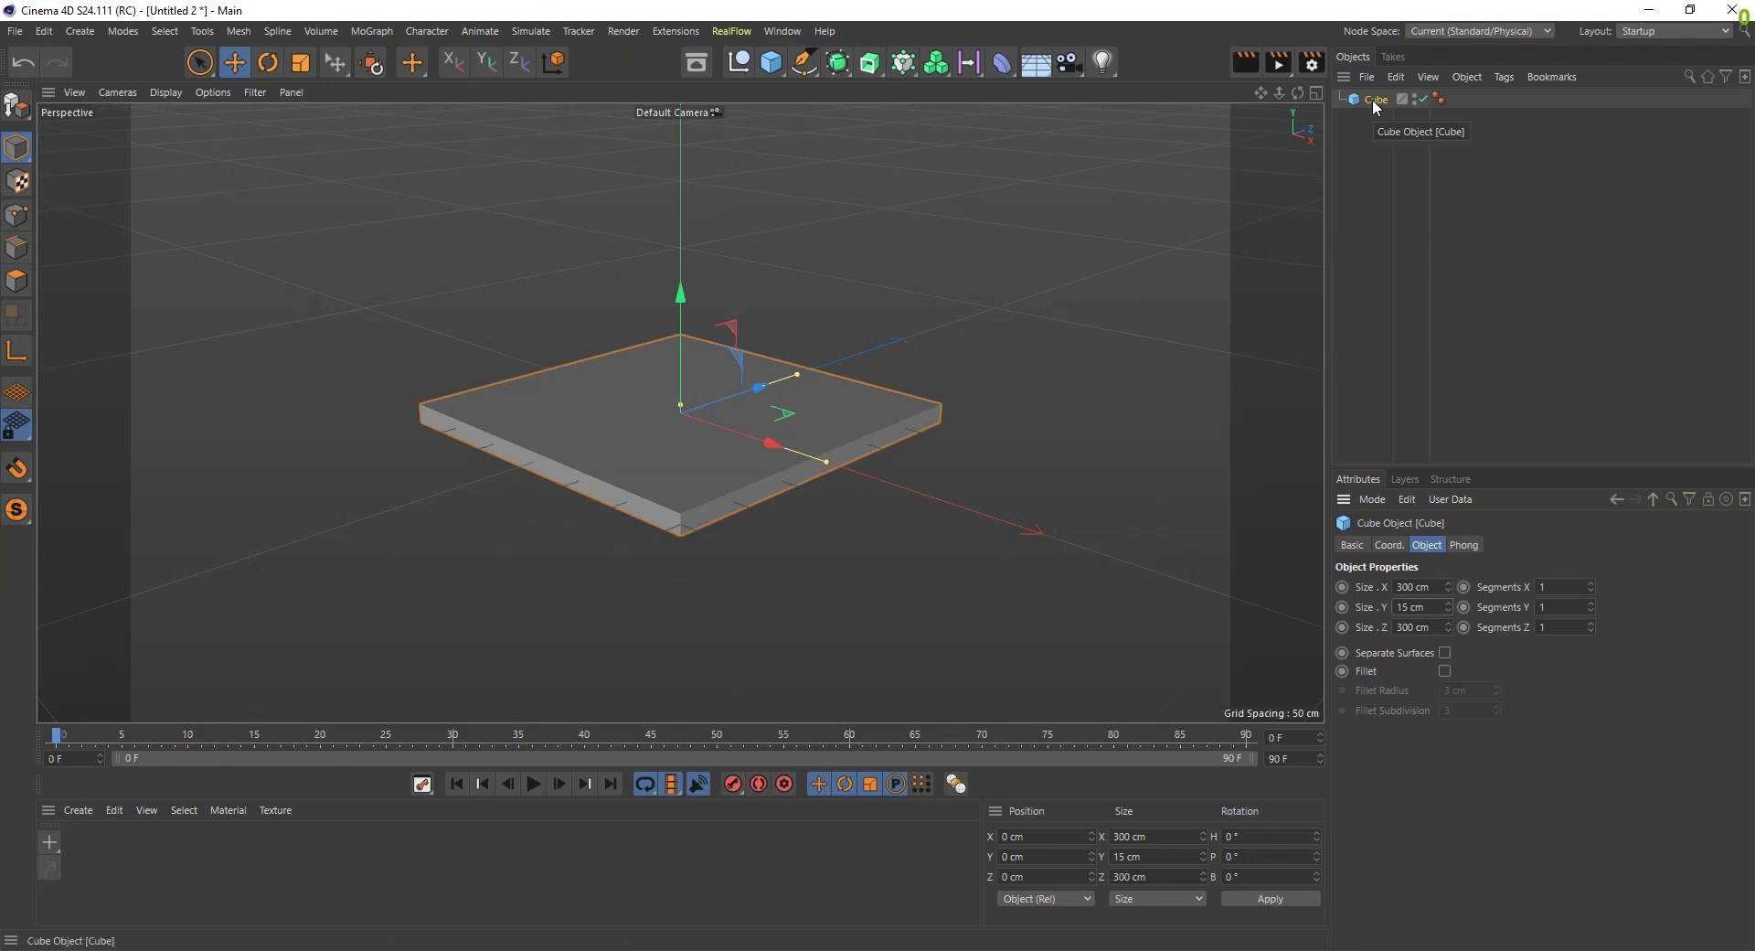
- Duplicate the slab as Cube.1, raise it slightly, and size it 280 × 280 cm
left_click_drag(1375, 100, 1376, 119, "ctrl")
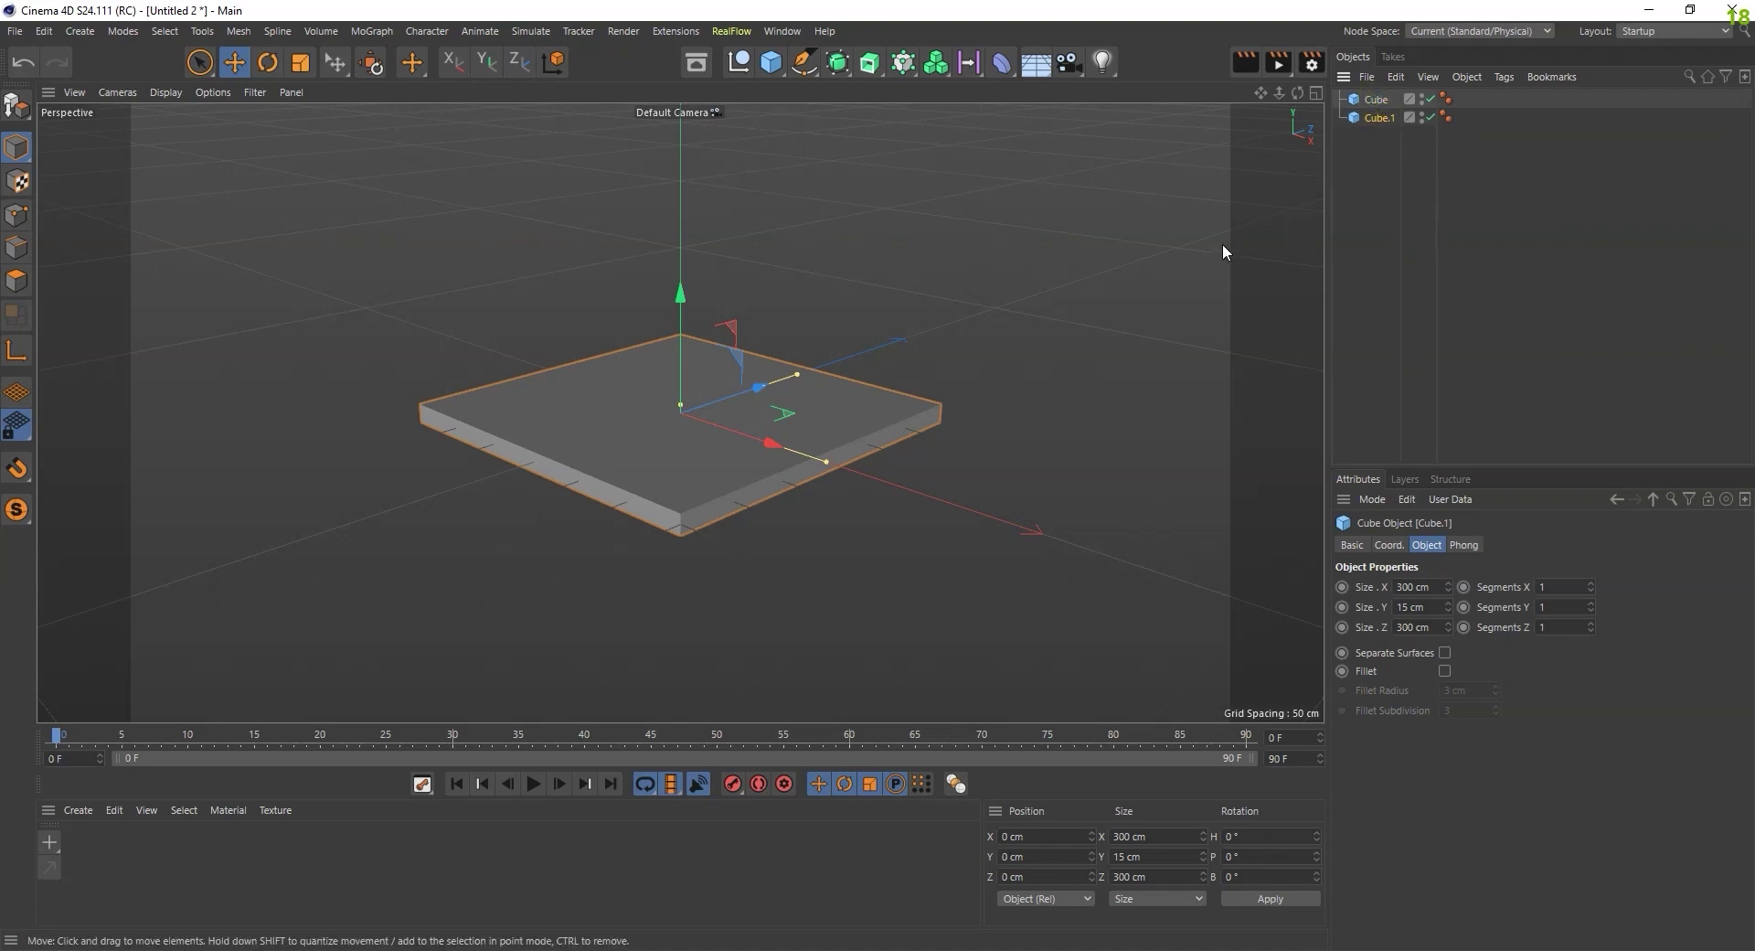
left_click_drag(680, 294, 680, 286)
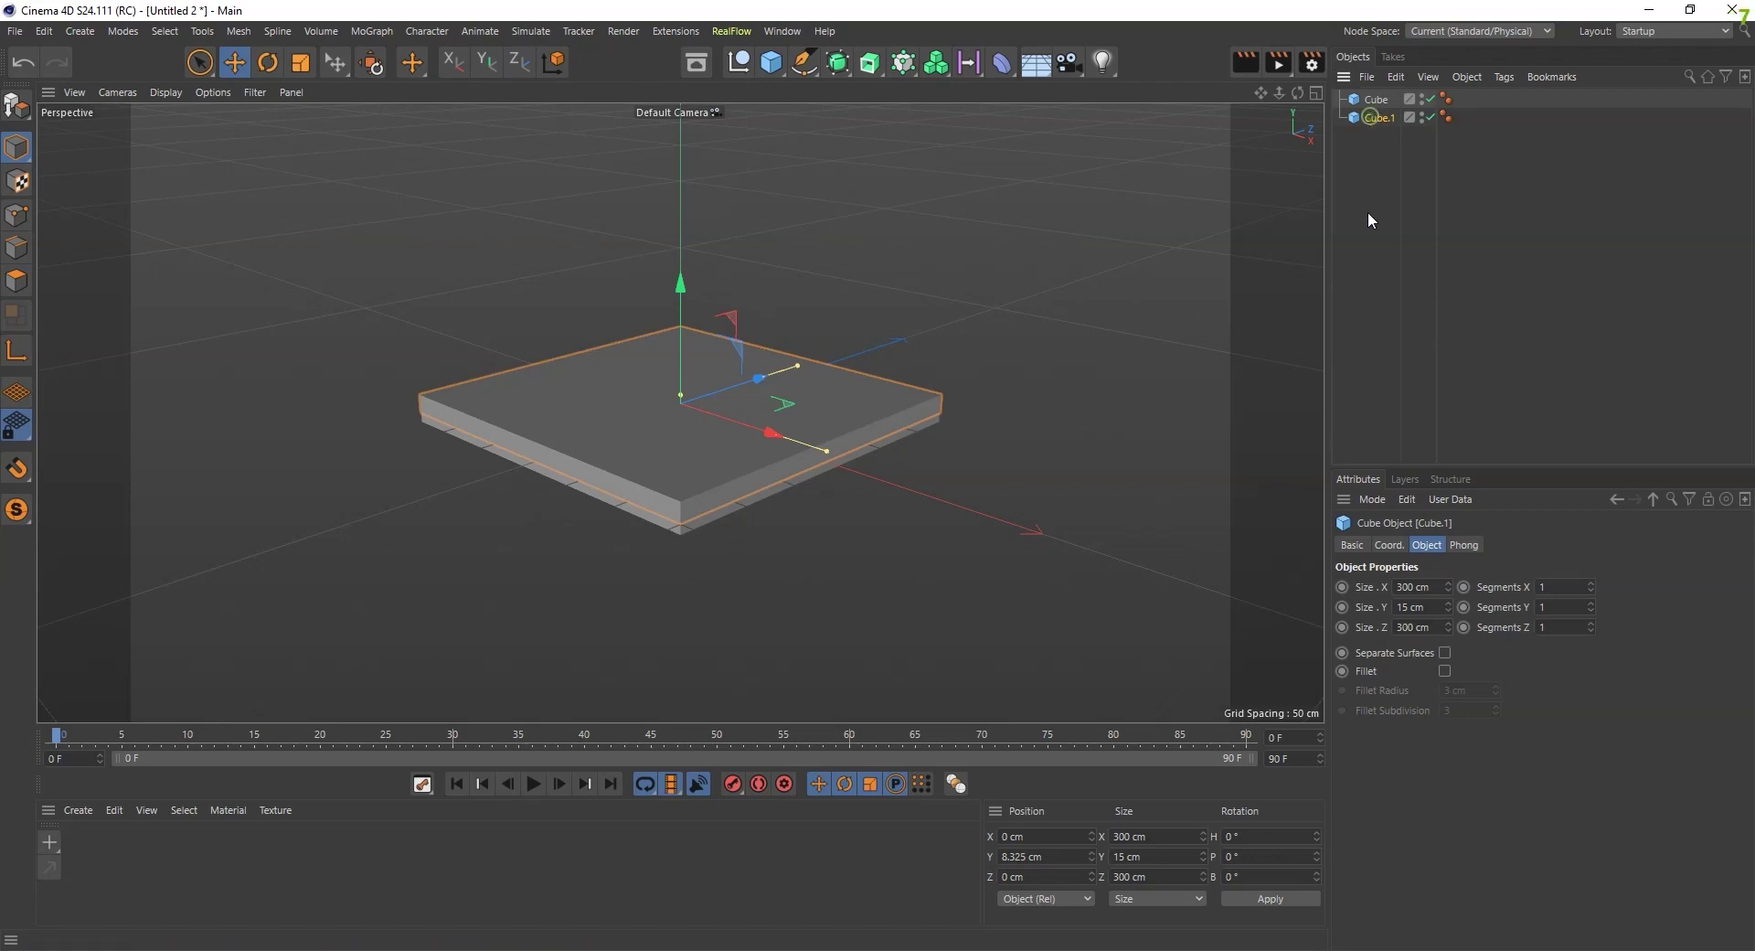
left_click(1416, 587)
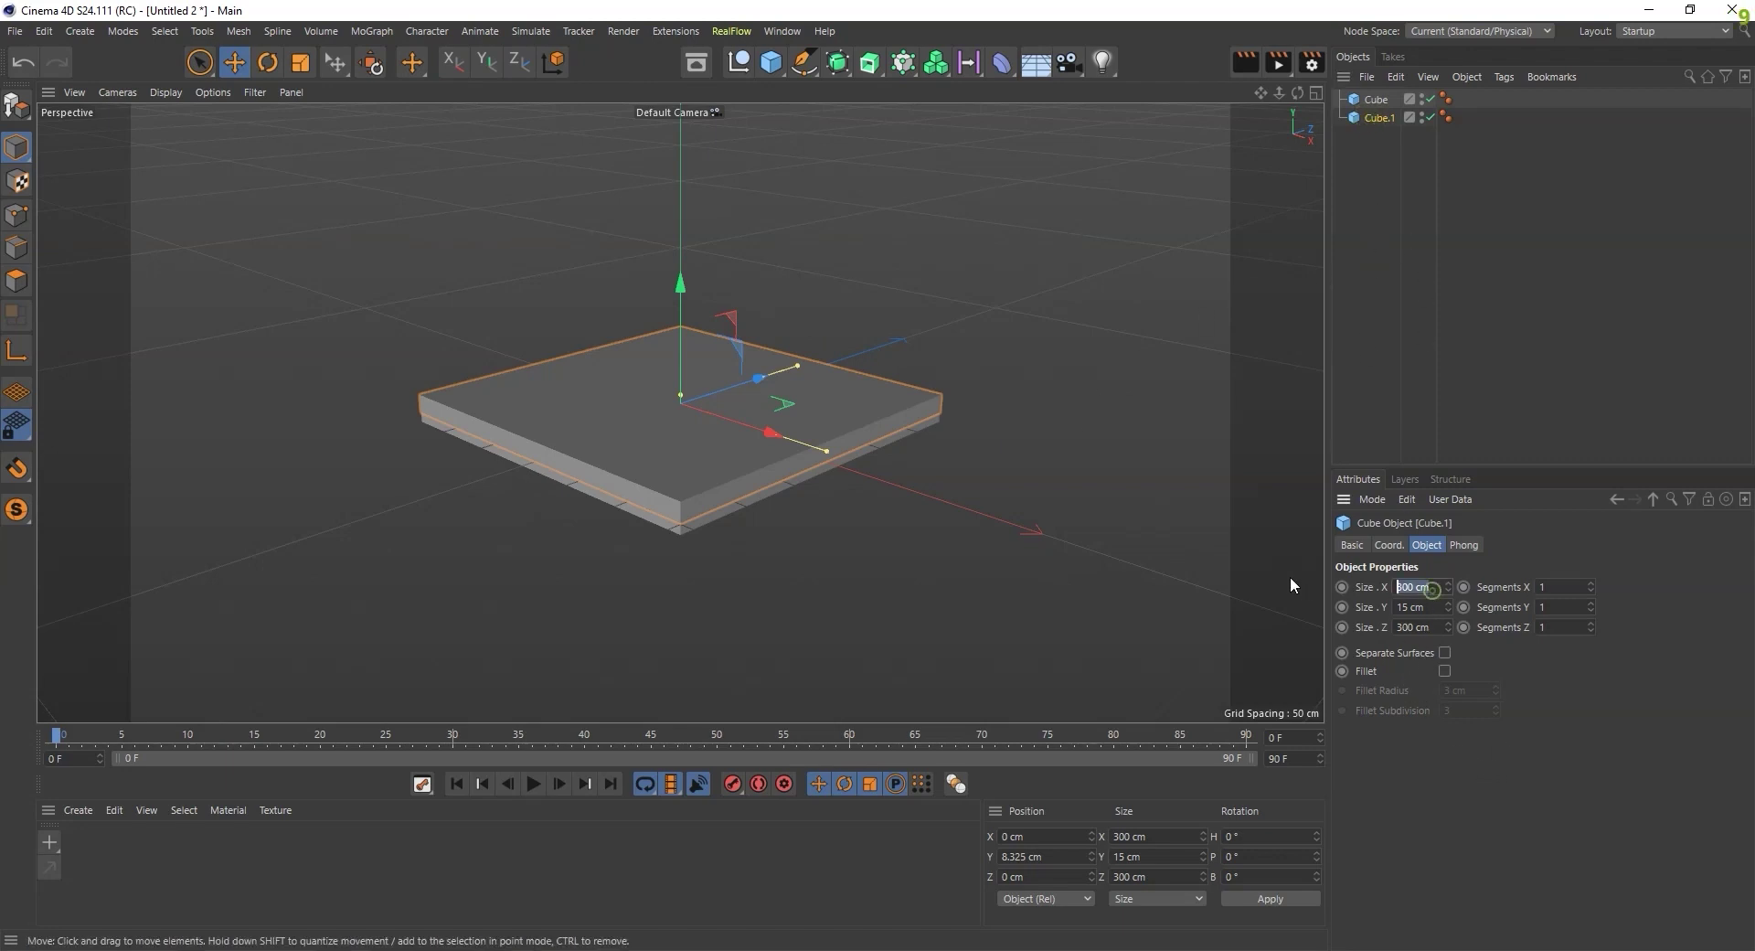
type("280")
key("Return")
left_click(1442, 626)
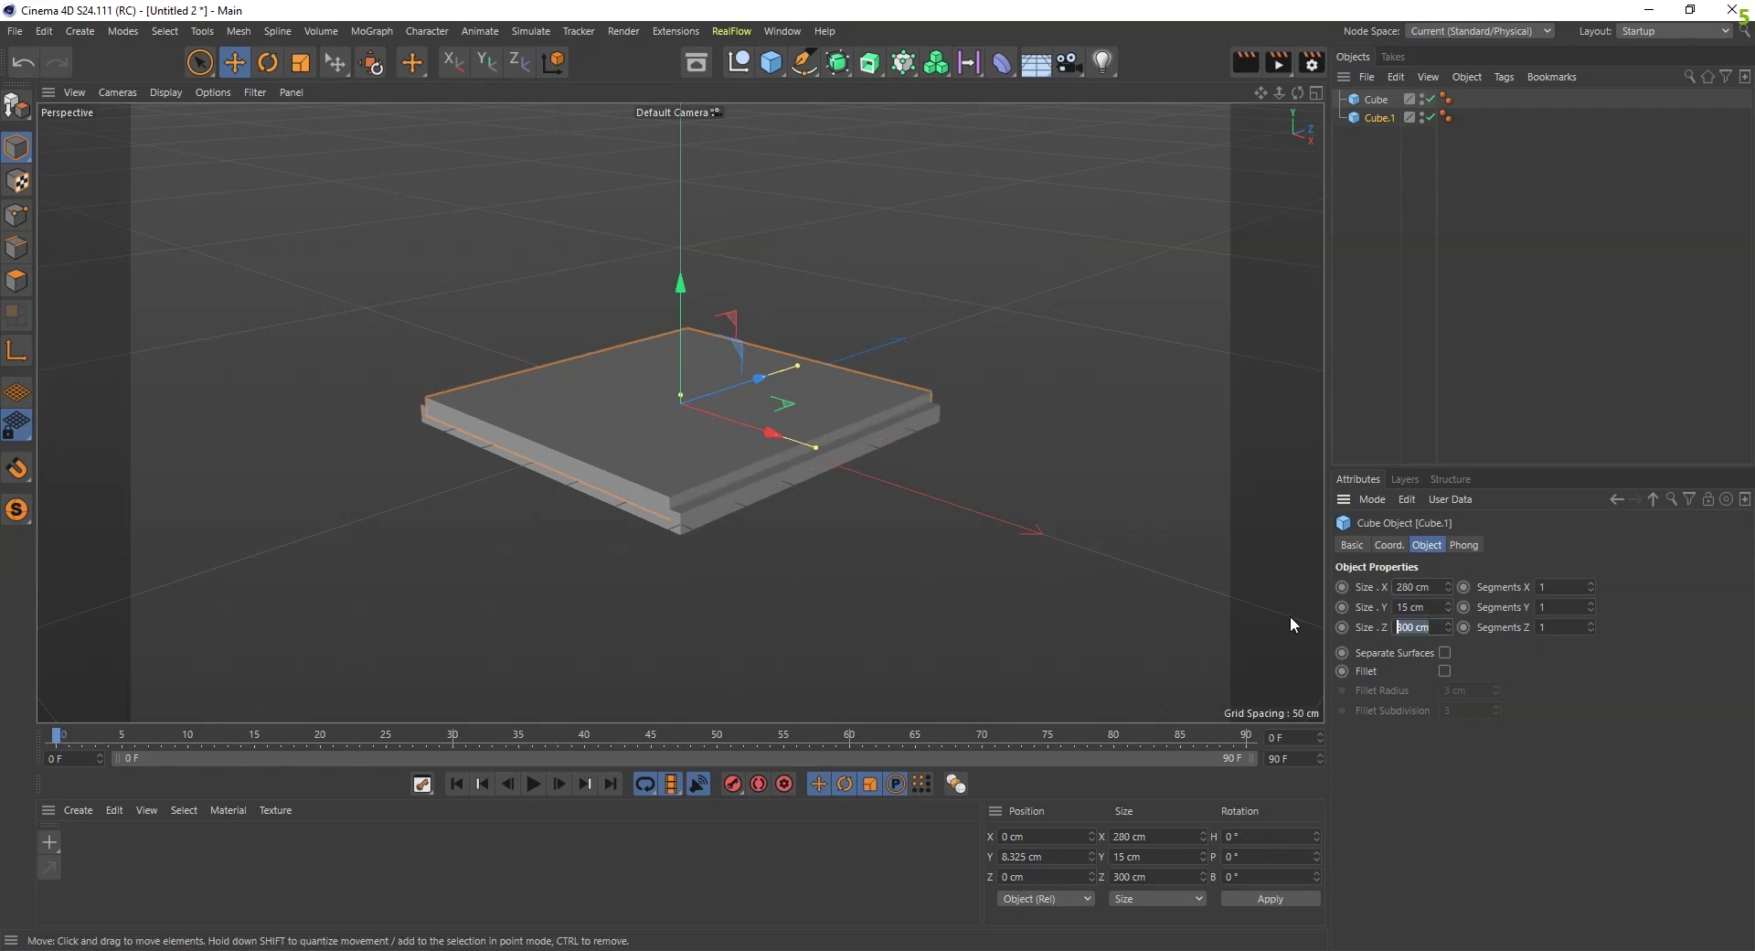
type("280")
key("Return")
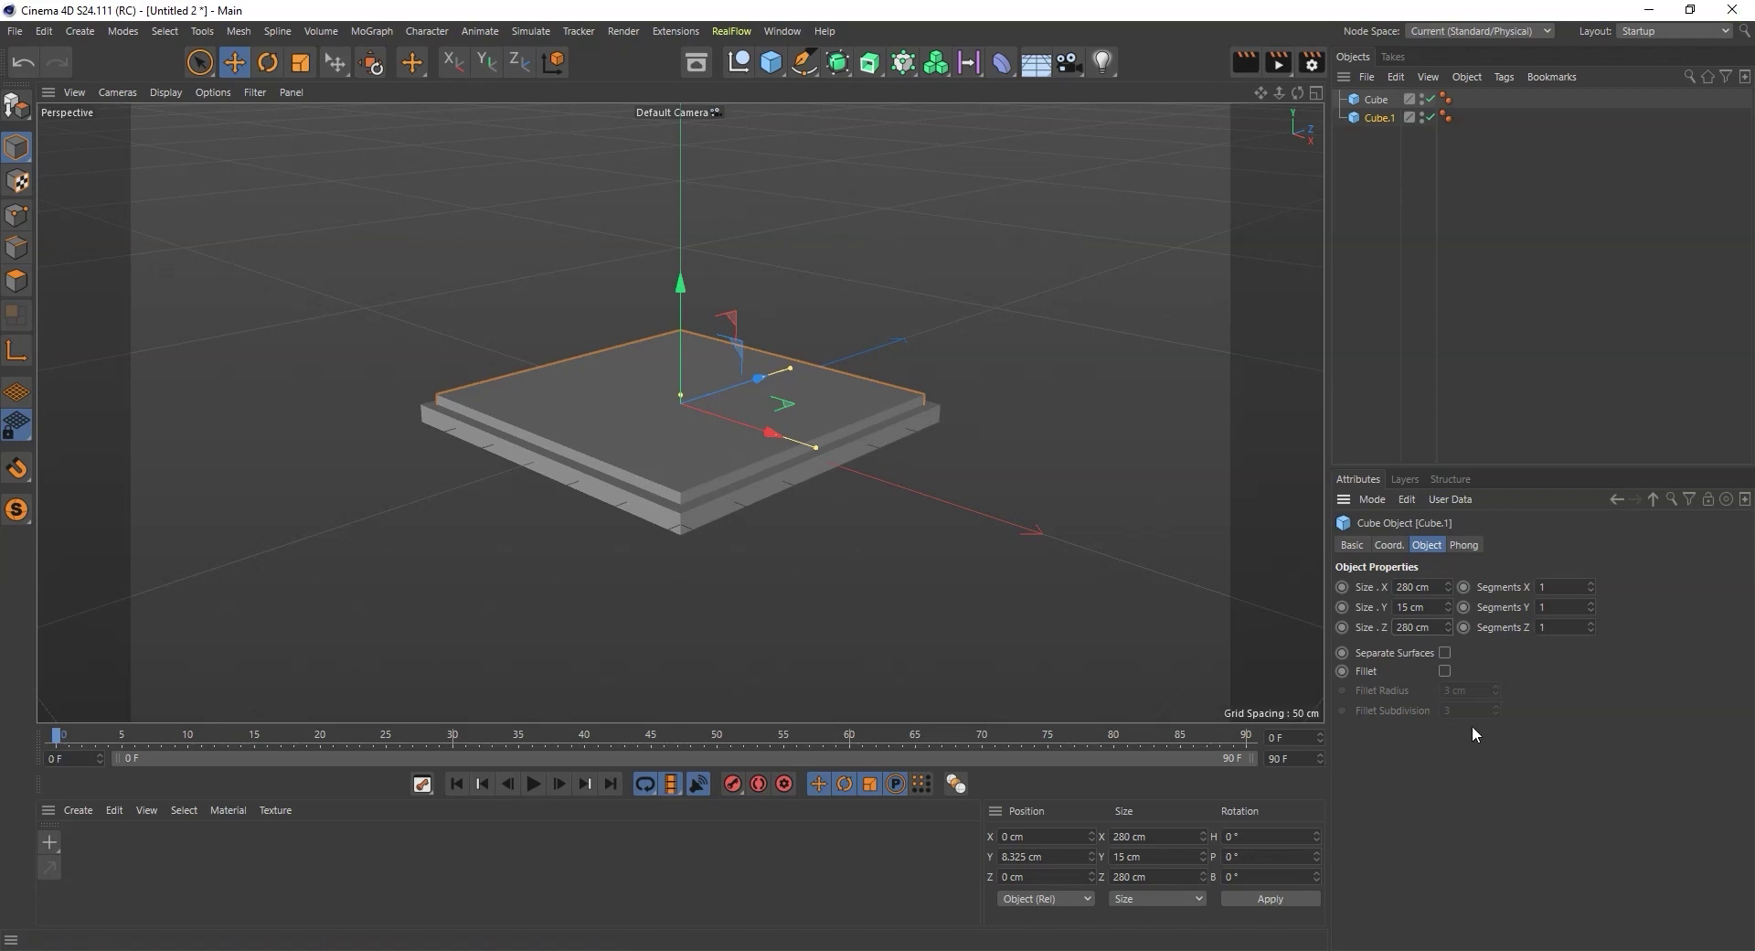
- Enable Fillet on Cube.1 to give it 3 cm rounded edges
left_click(1445, 671)
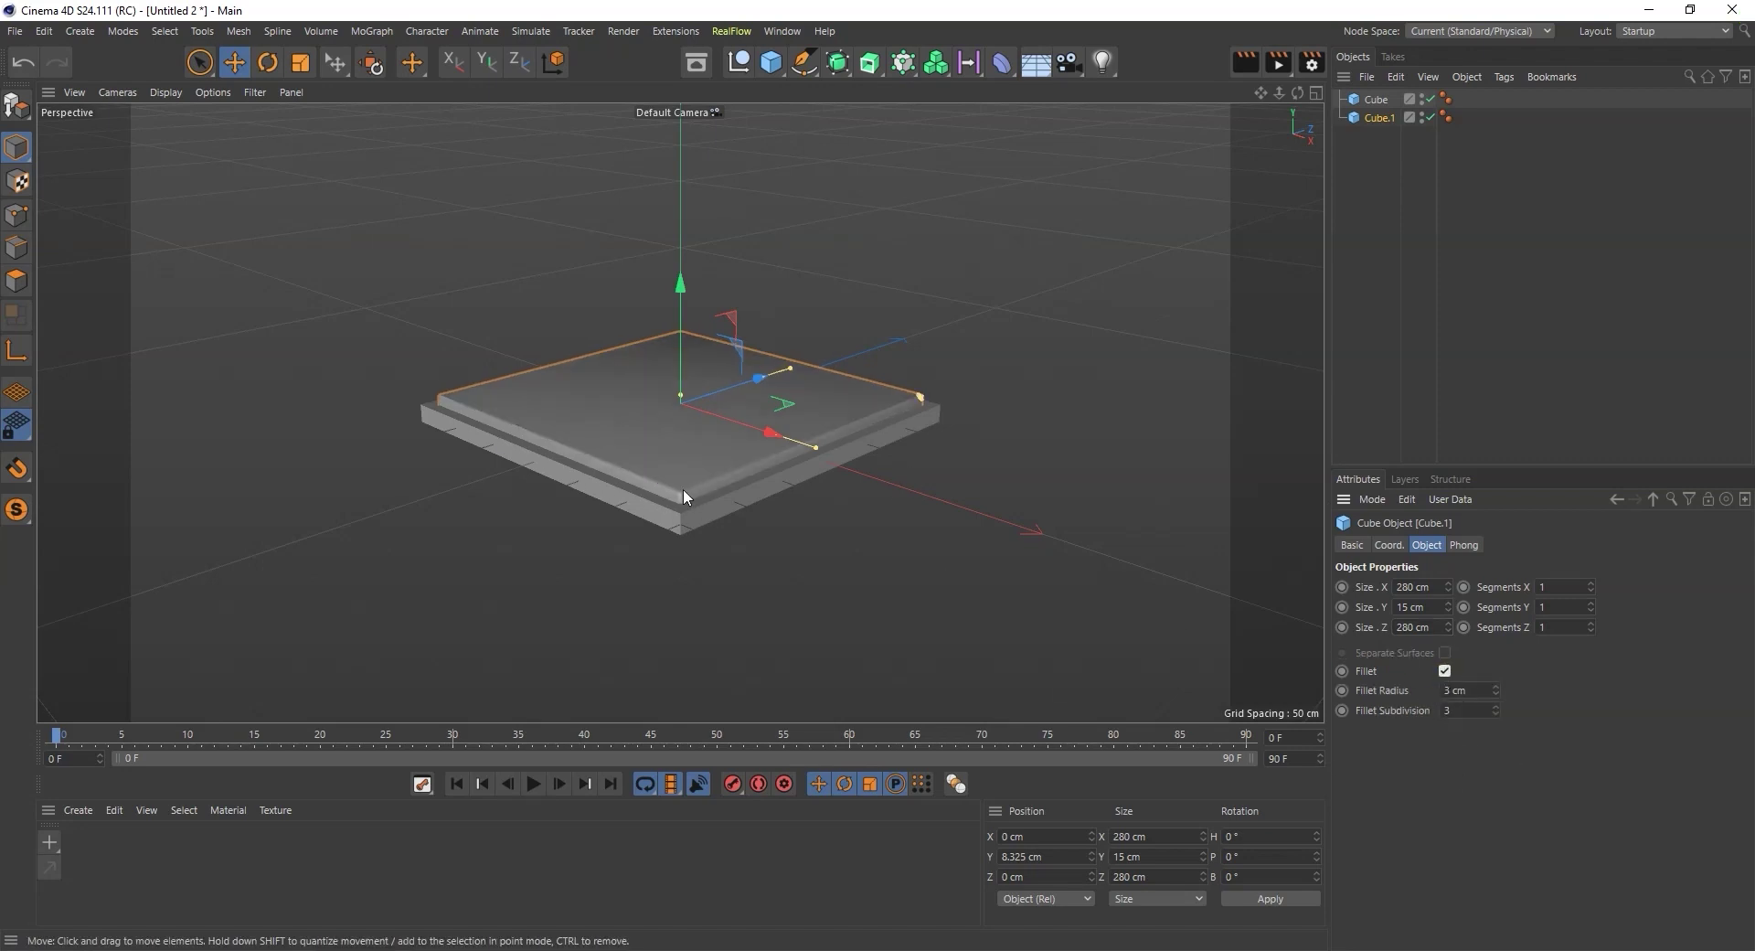
scroll(715, 521, "up", 3)
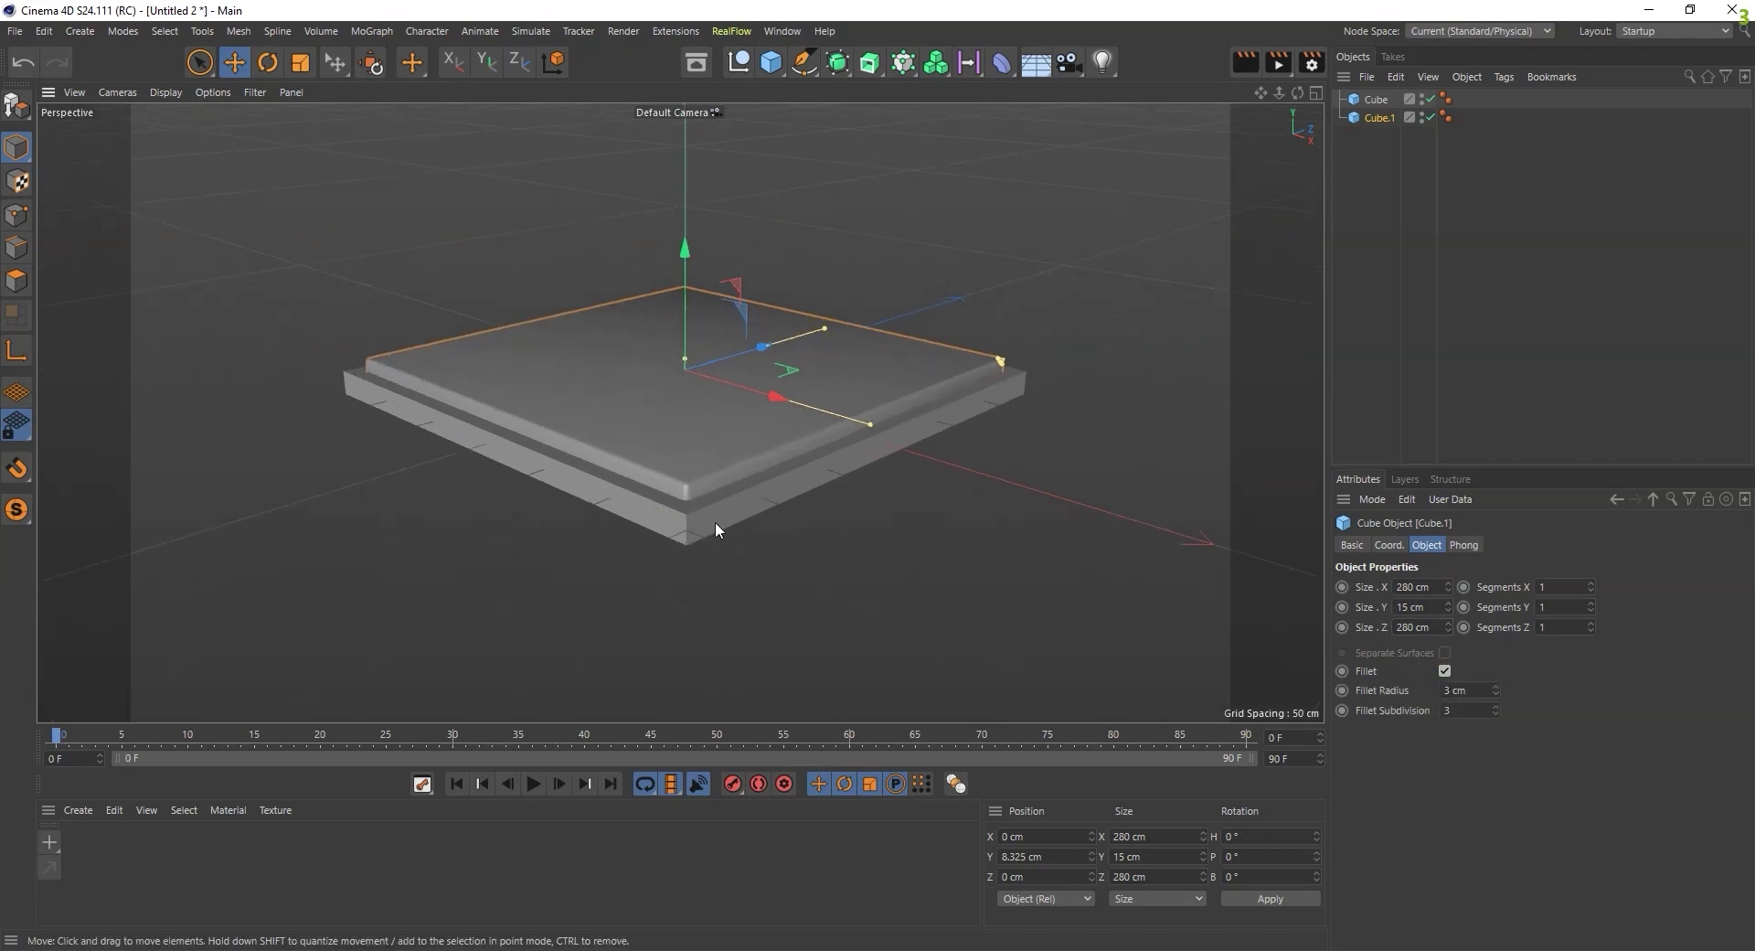
scroll(723, 514, "up", 3)
scroll(713, 508, "up", 2)
scroll(631, 494, "up", 2)
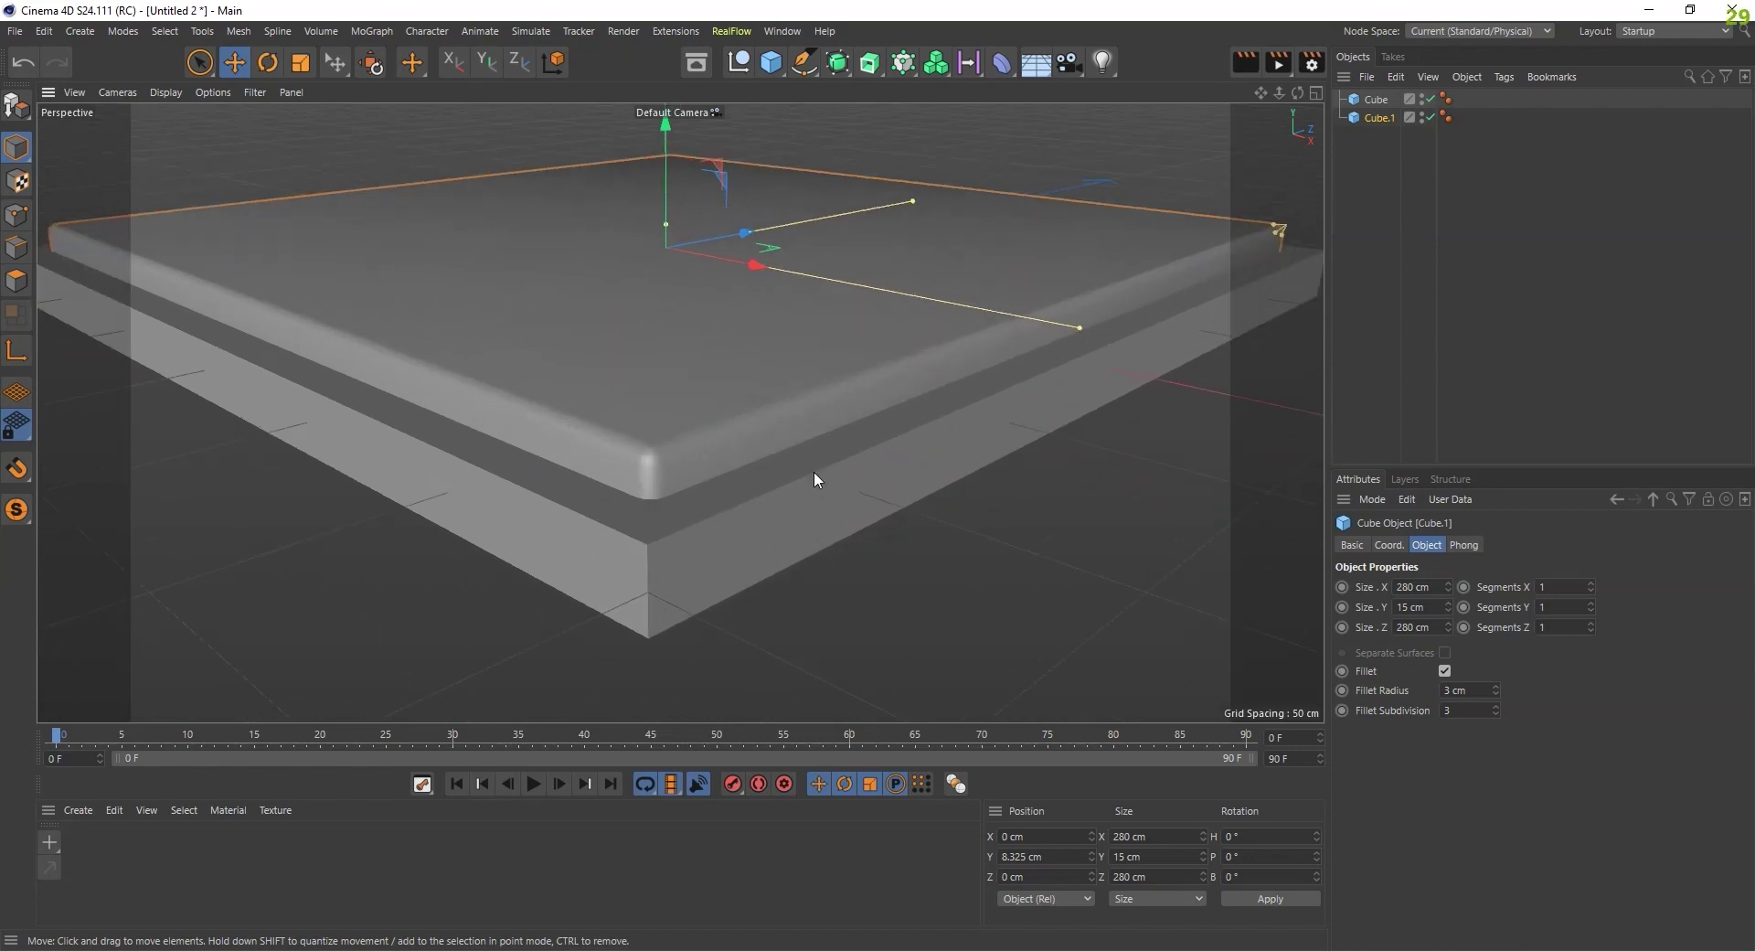
scroll(816, 422, "down", 3)
scroll(732, 474, "down", 3)
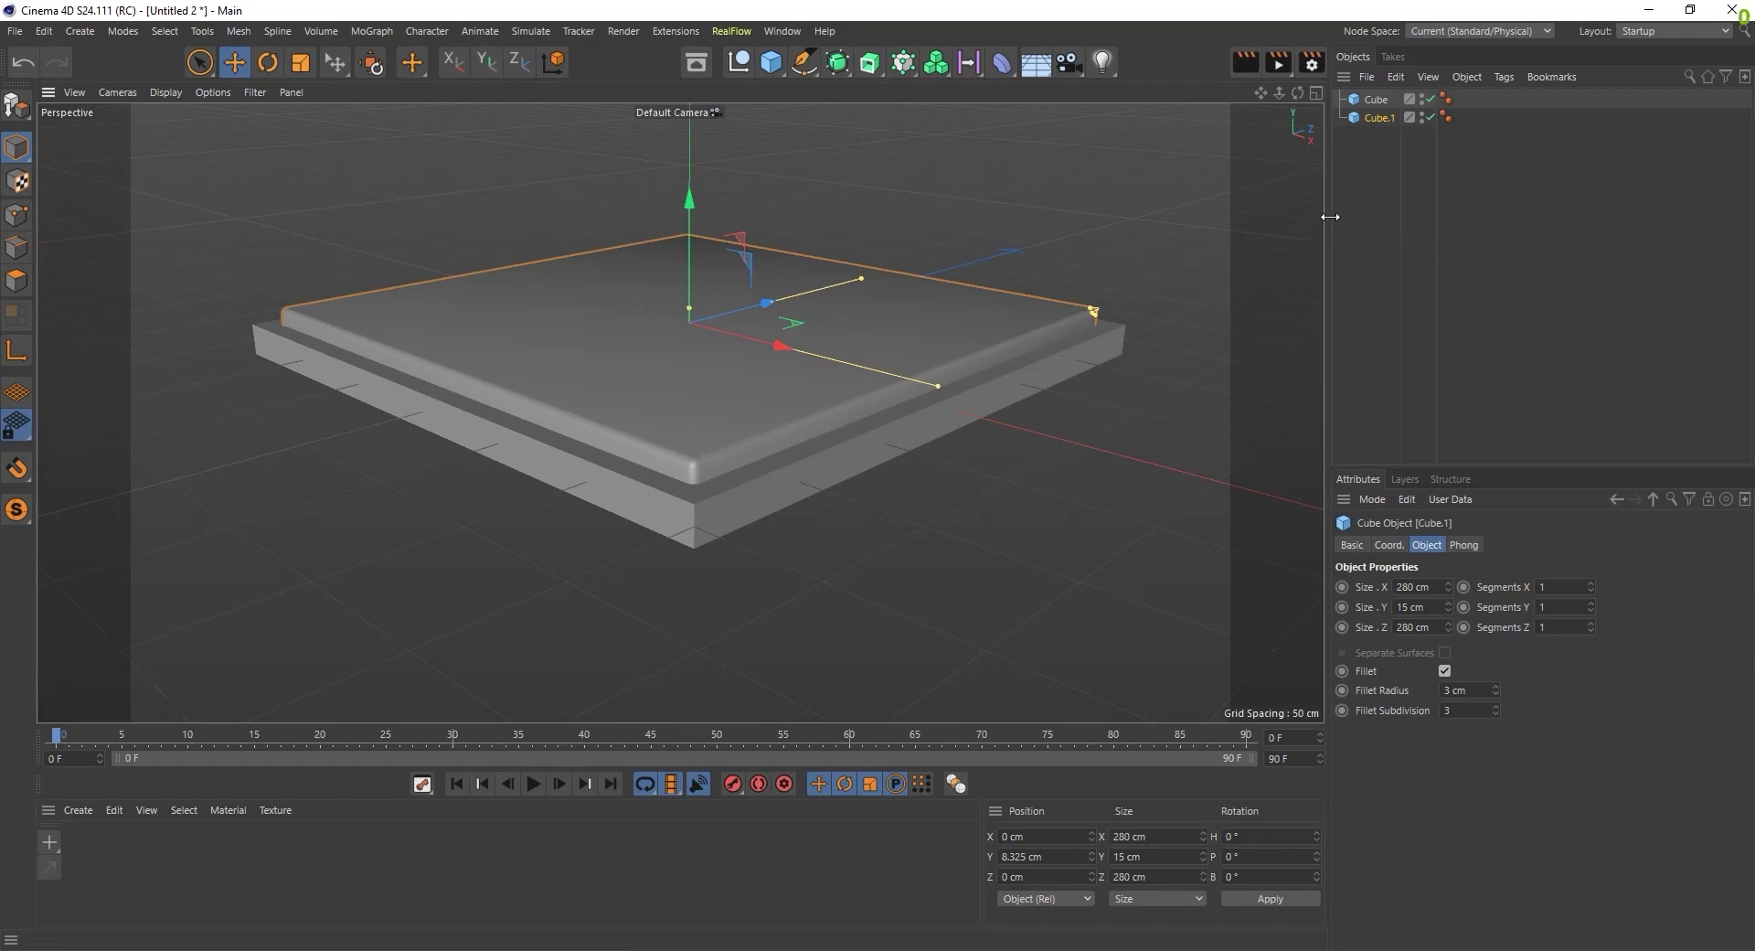
- Add a Boole and place both Cube and Cube.1 under it
left_click(842, 67)
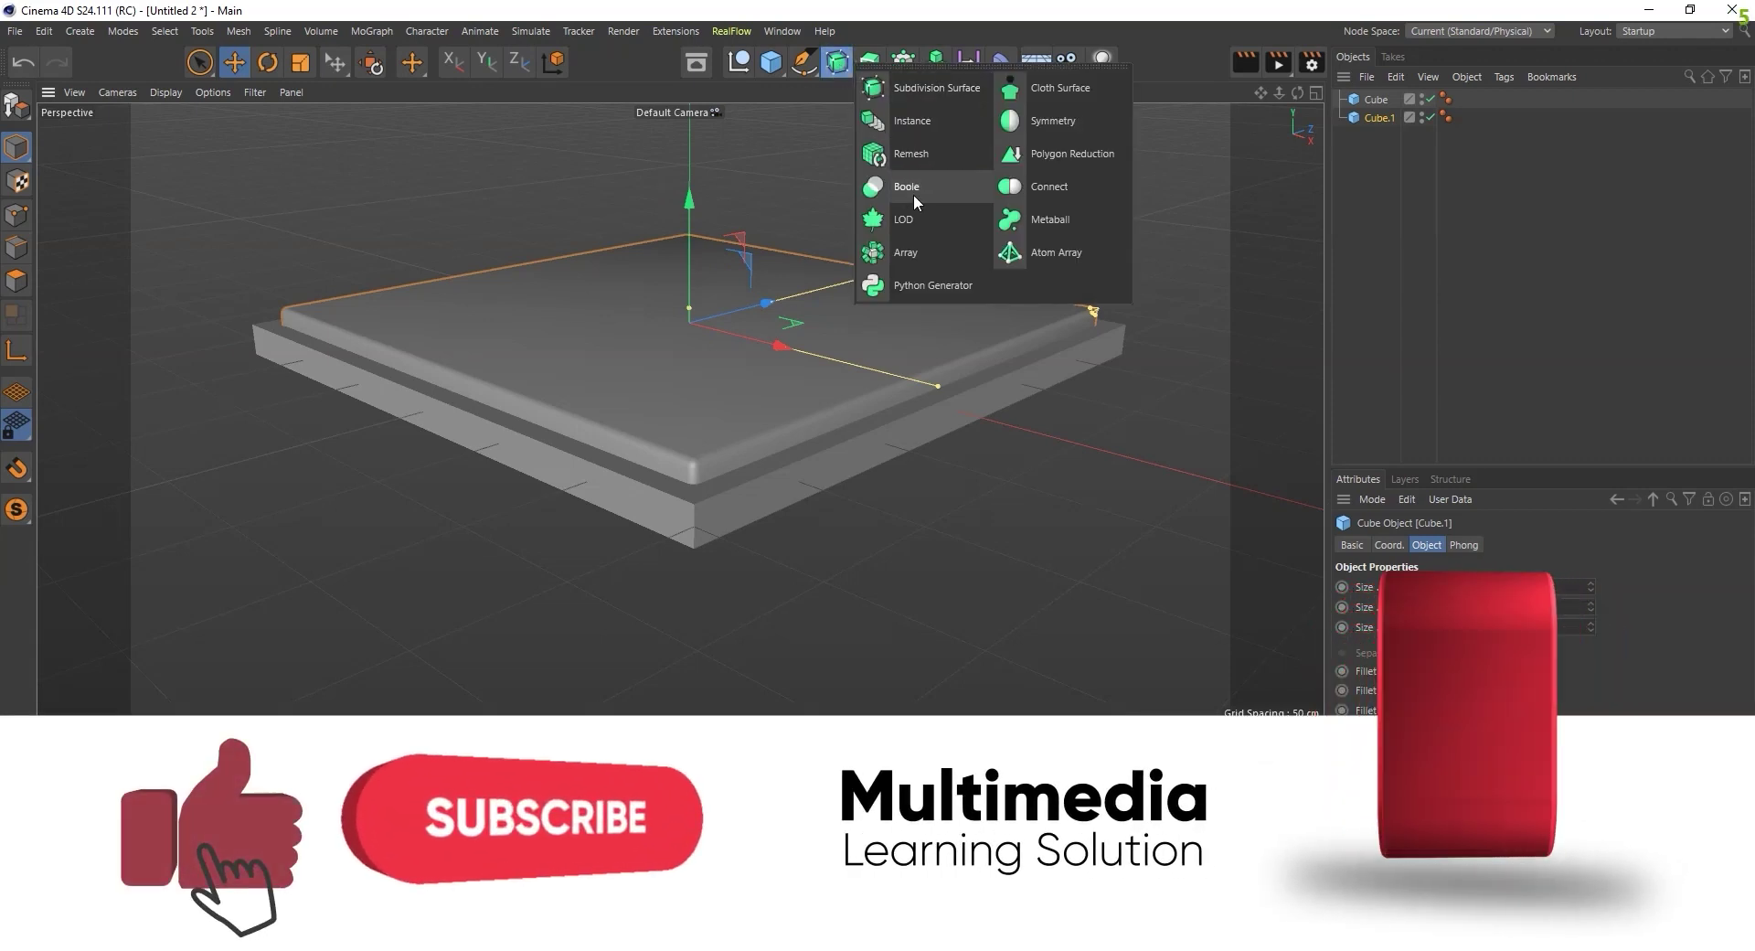
left_click(913, 192)
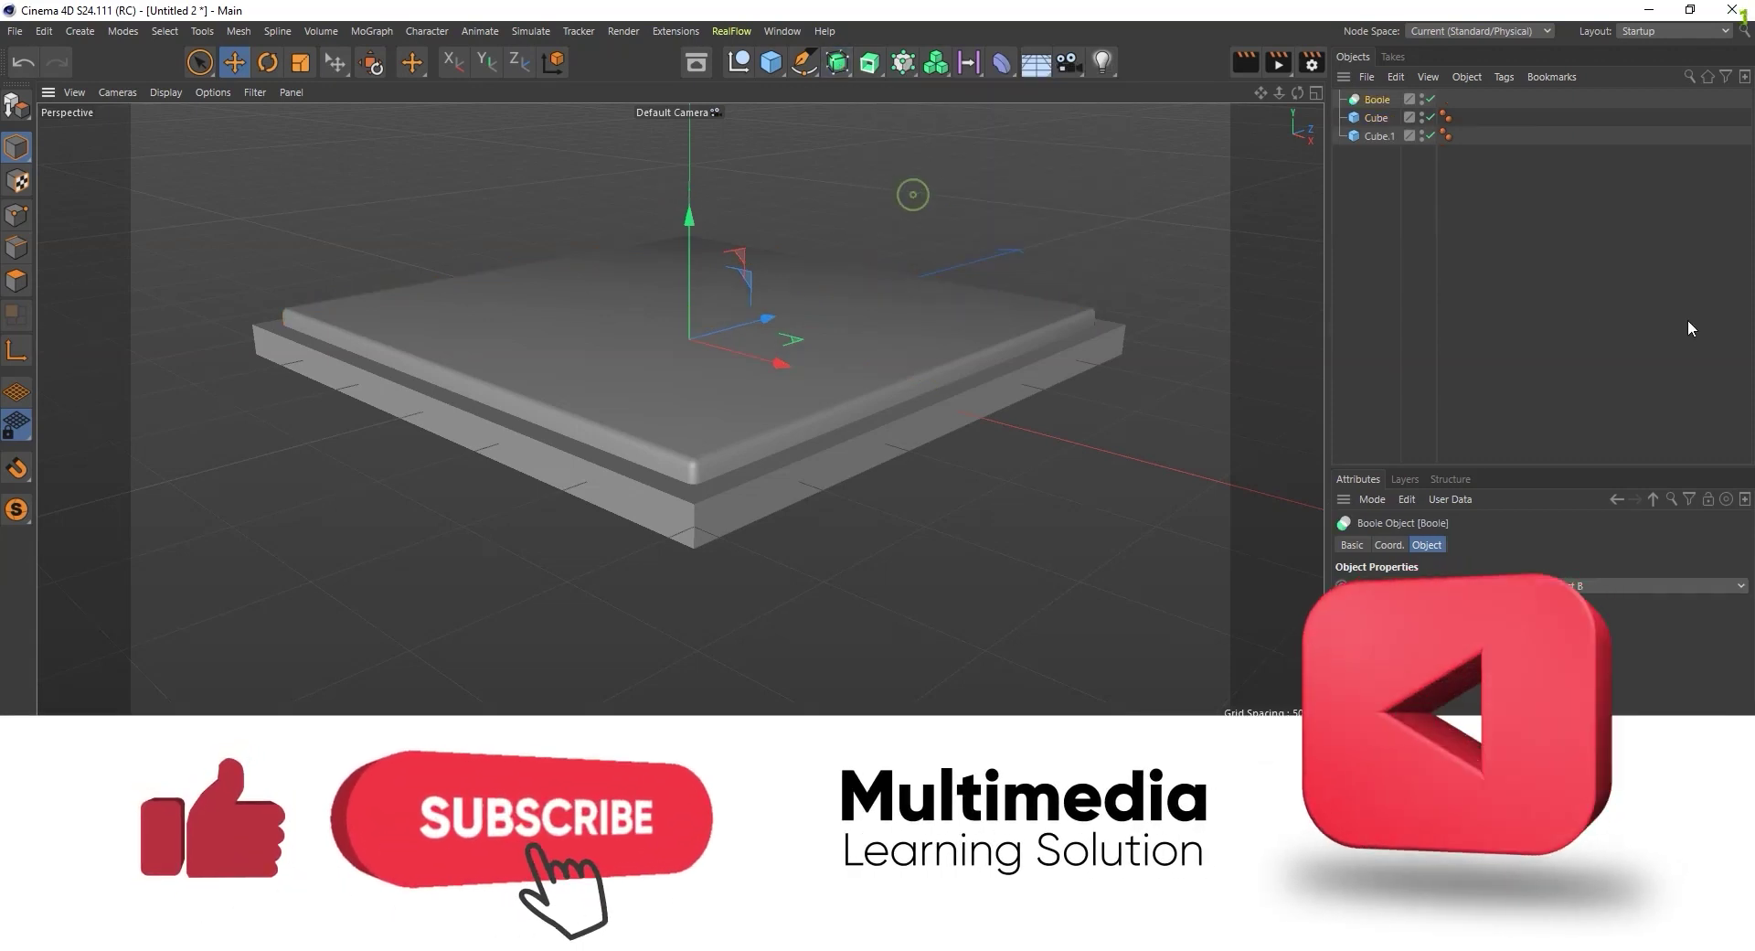
left_click(1378, 99)
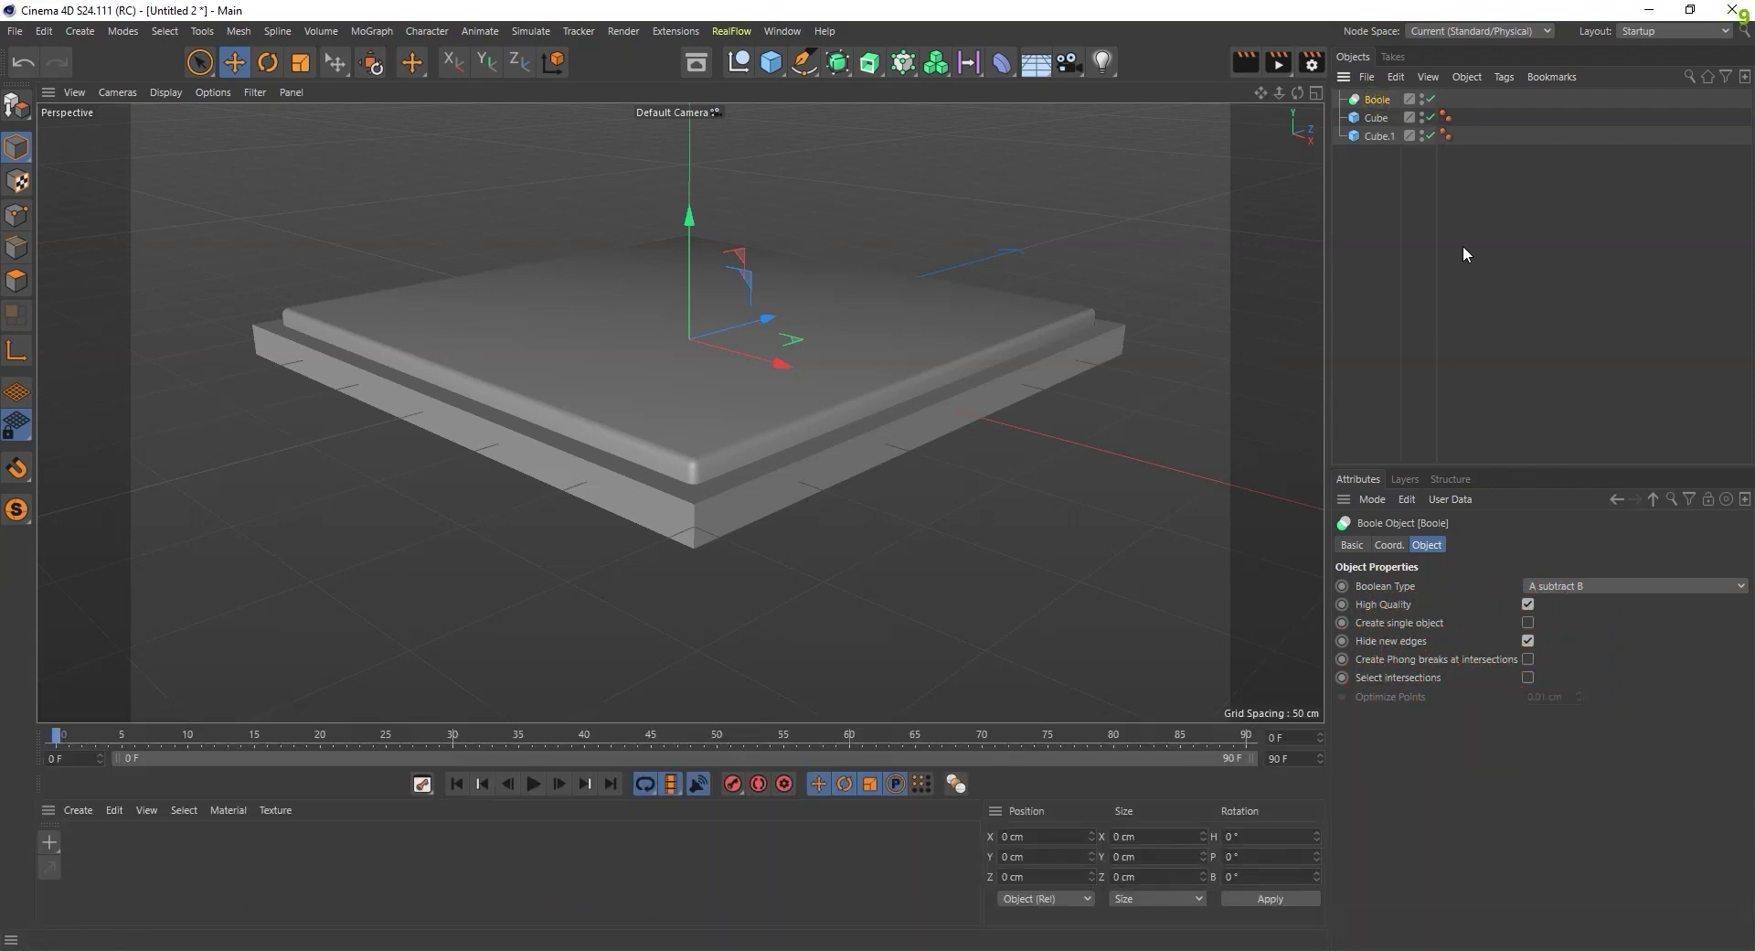
left_click_drag(1347, 174, 1392, 114)
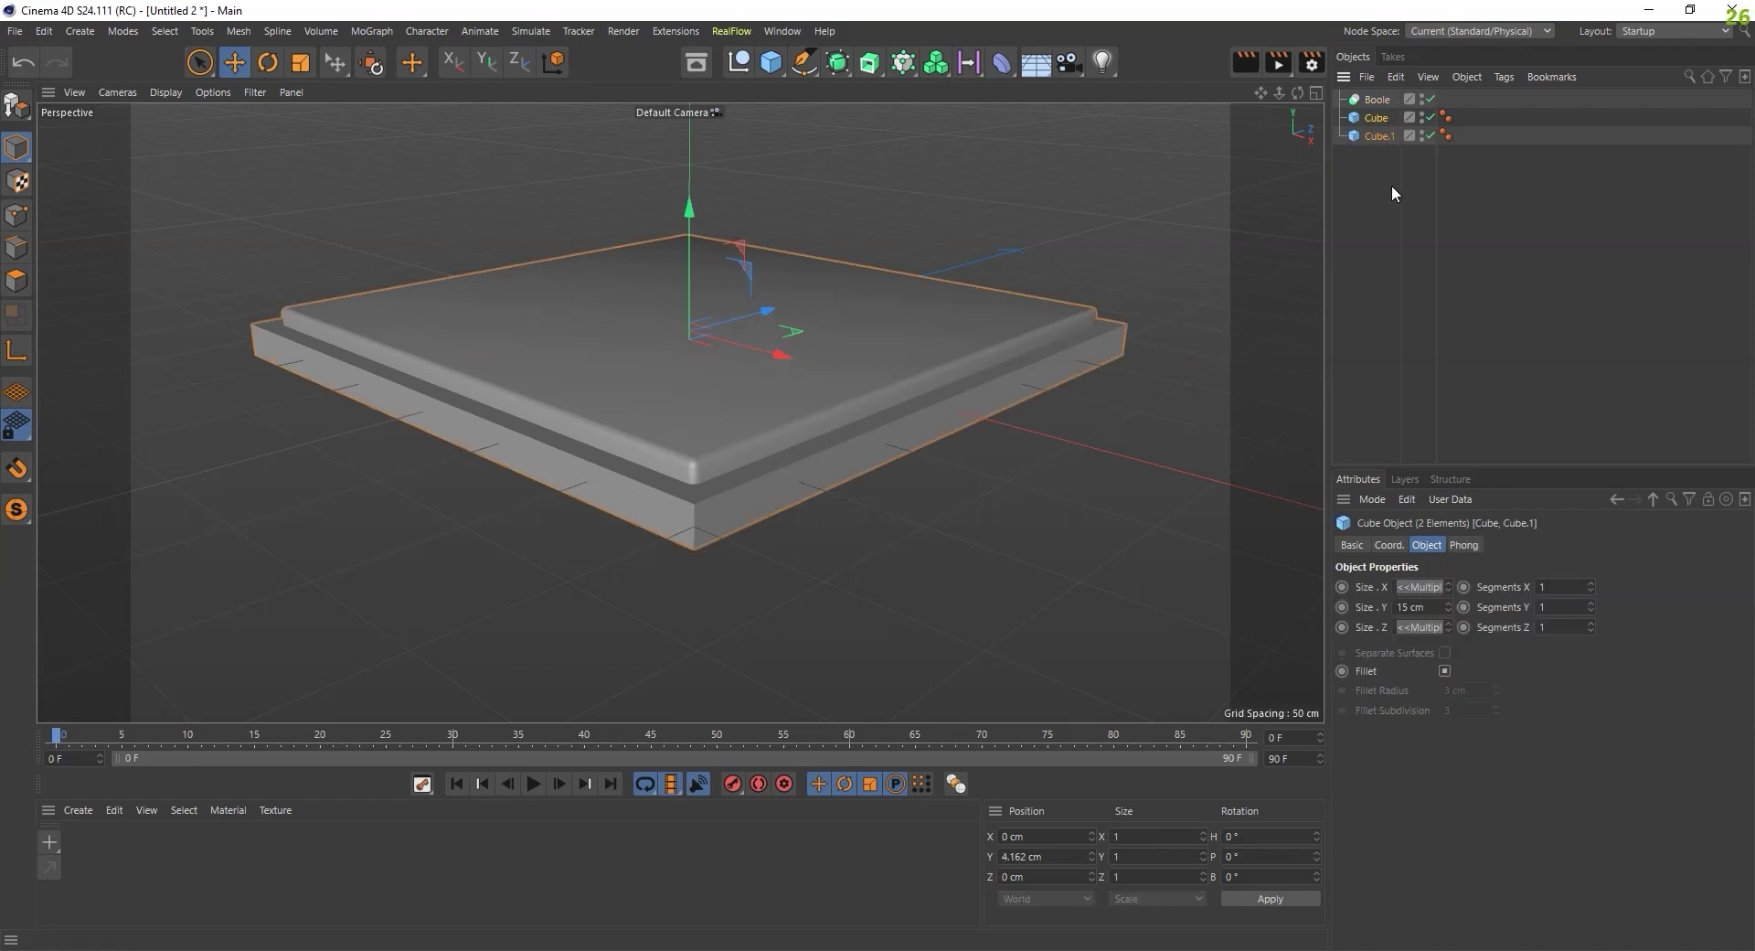
left_click_drag(1371, 118, 1380, 104)
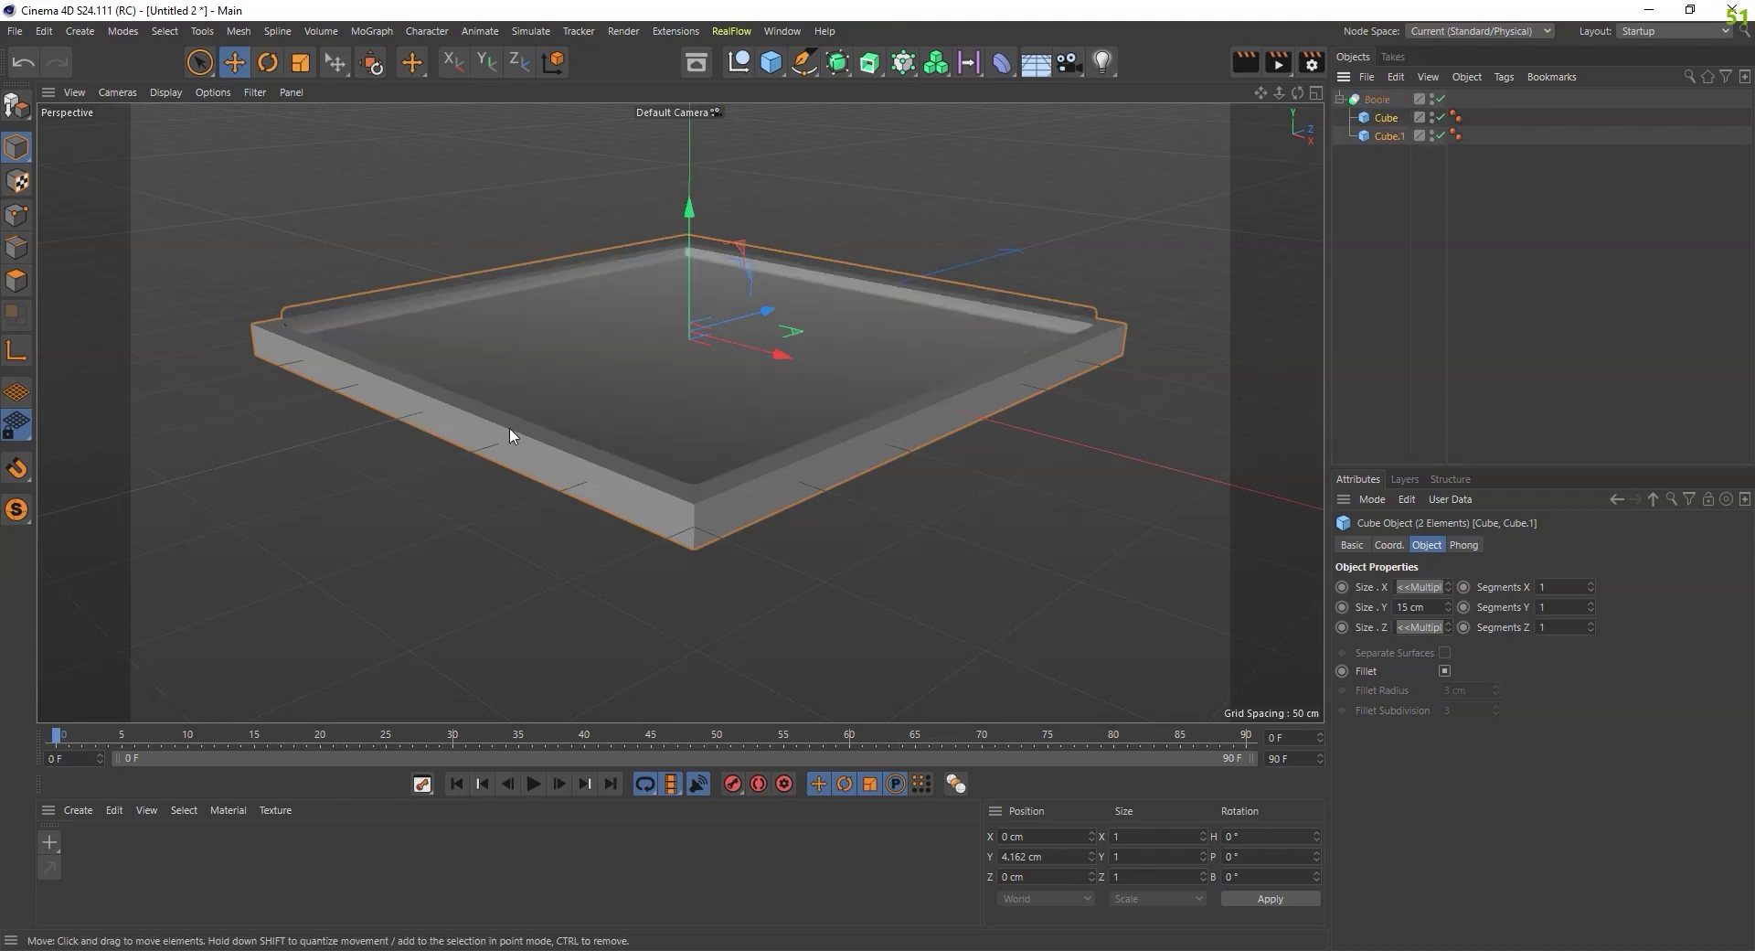
- Orbit and zoom around the tray to inspect the recessed inner surface
left_click_drag(946, 630, 1039, 615, "alt")
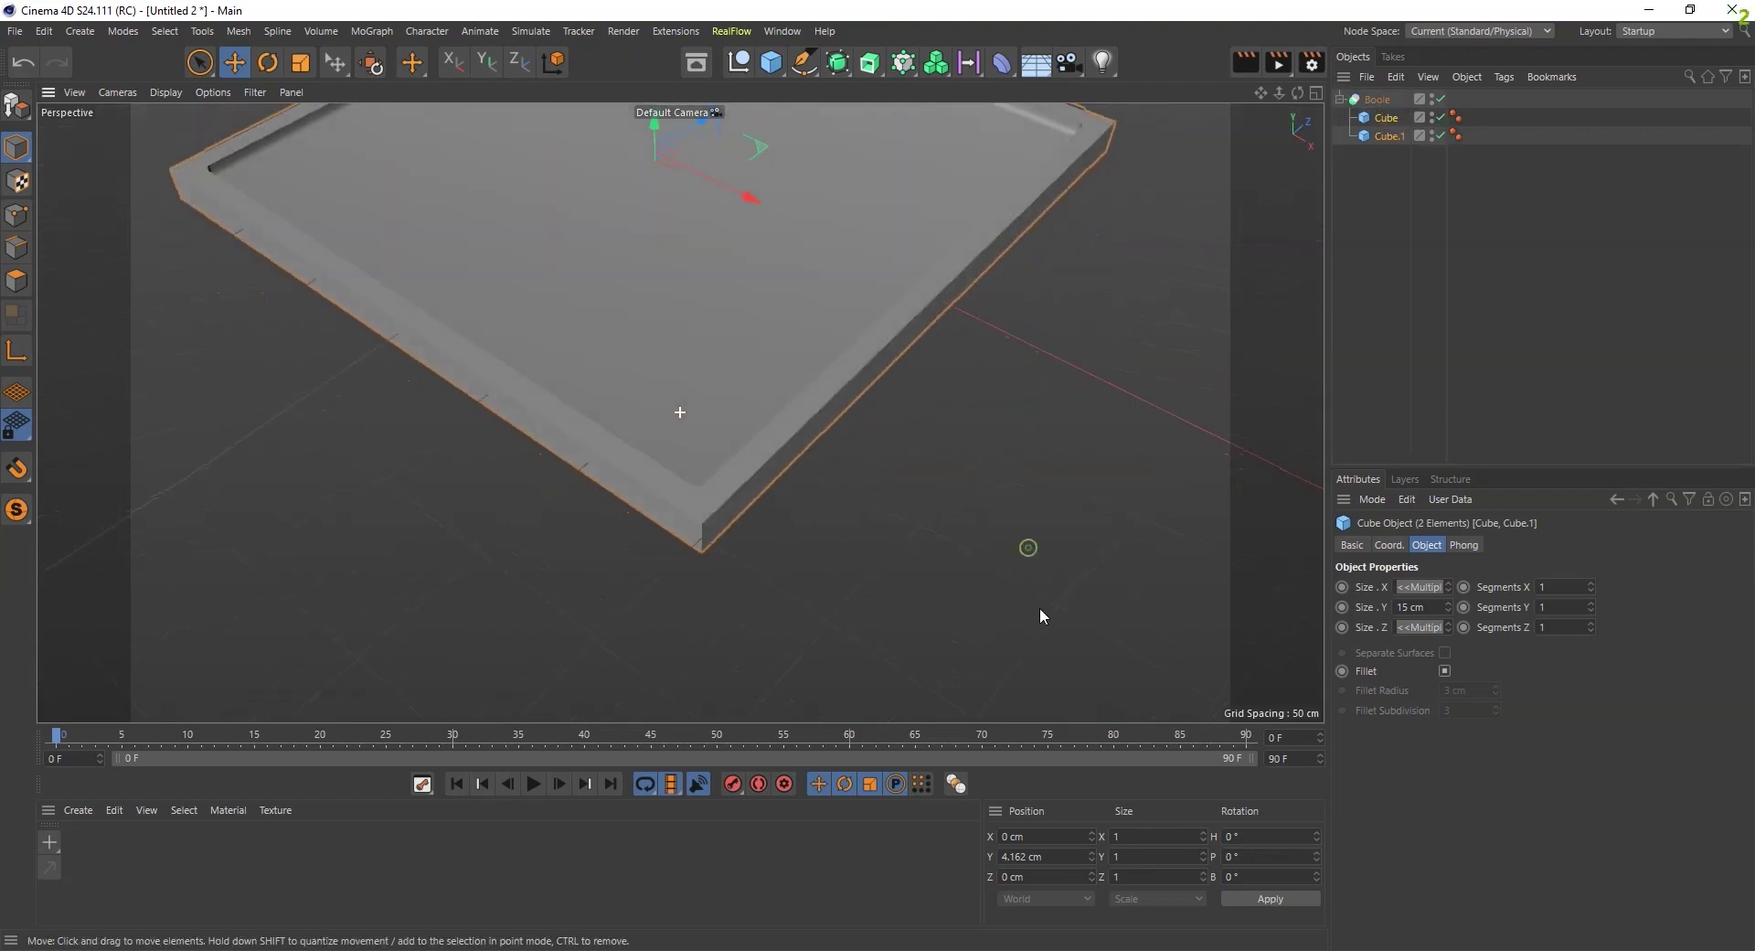
scroll(1070, 653, "up", 5)
scroll(685, 403, "up", 2)
scroll(711, 420, "up", 3)
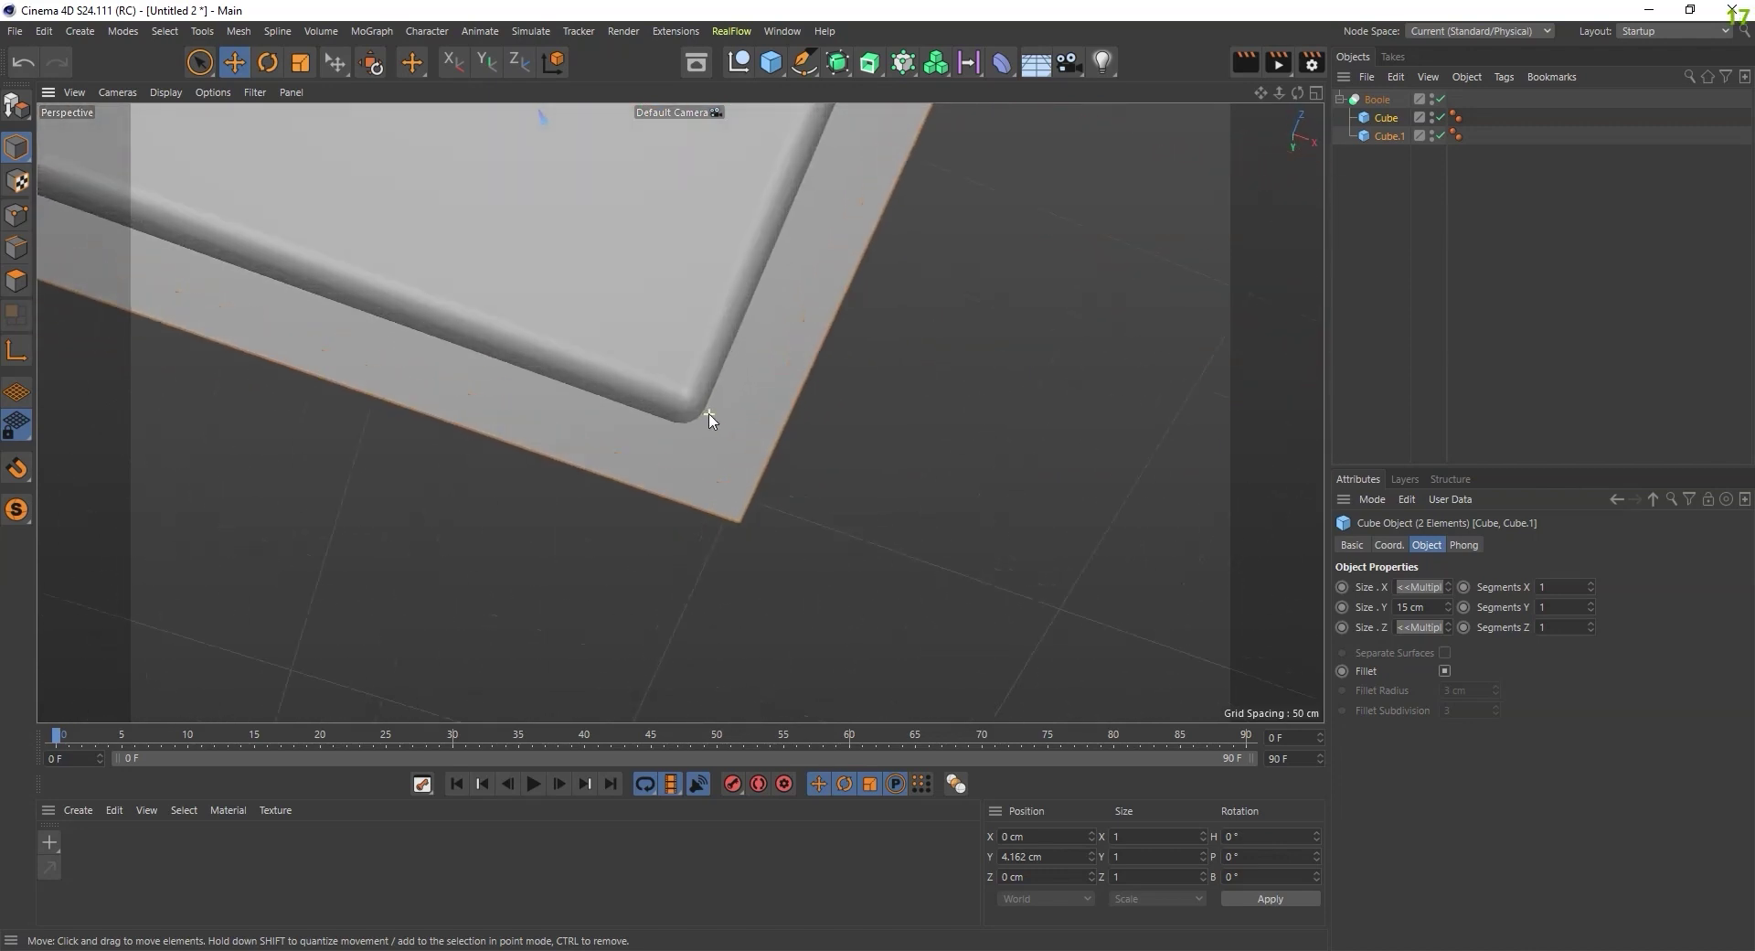
left_click_drag(859, 407, 706, 276, "alt")
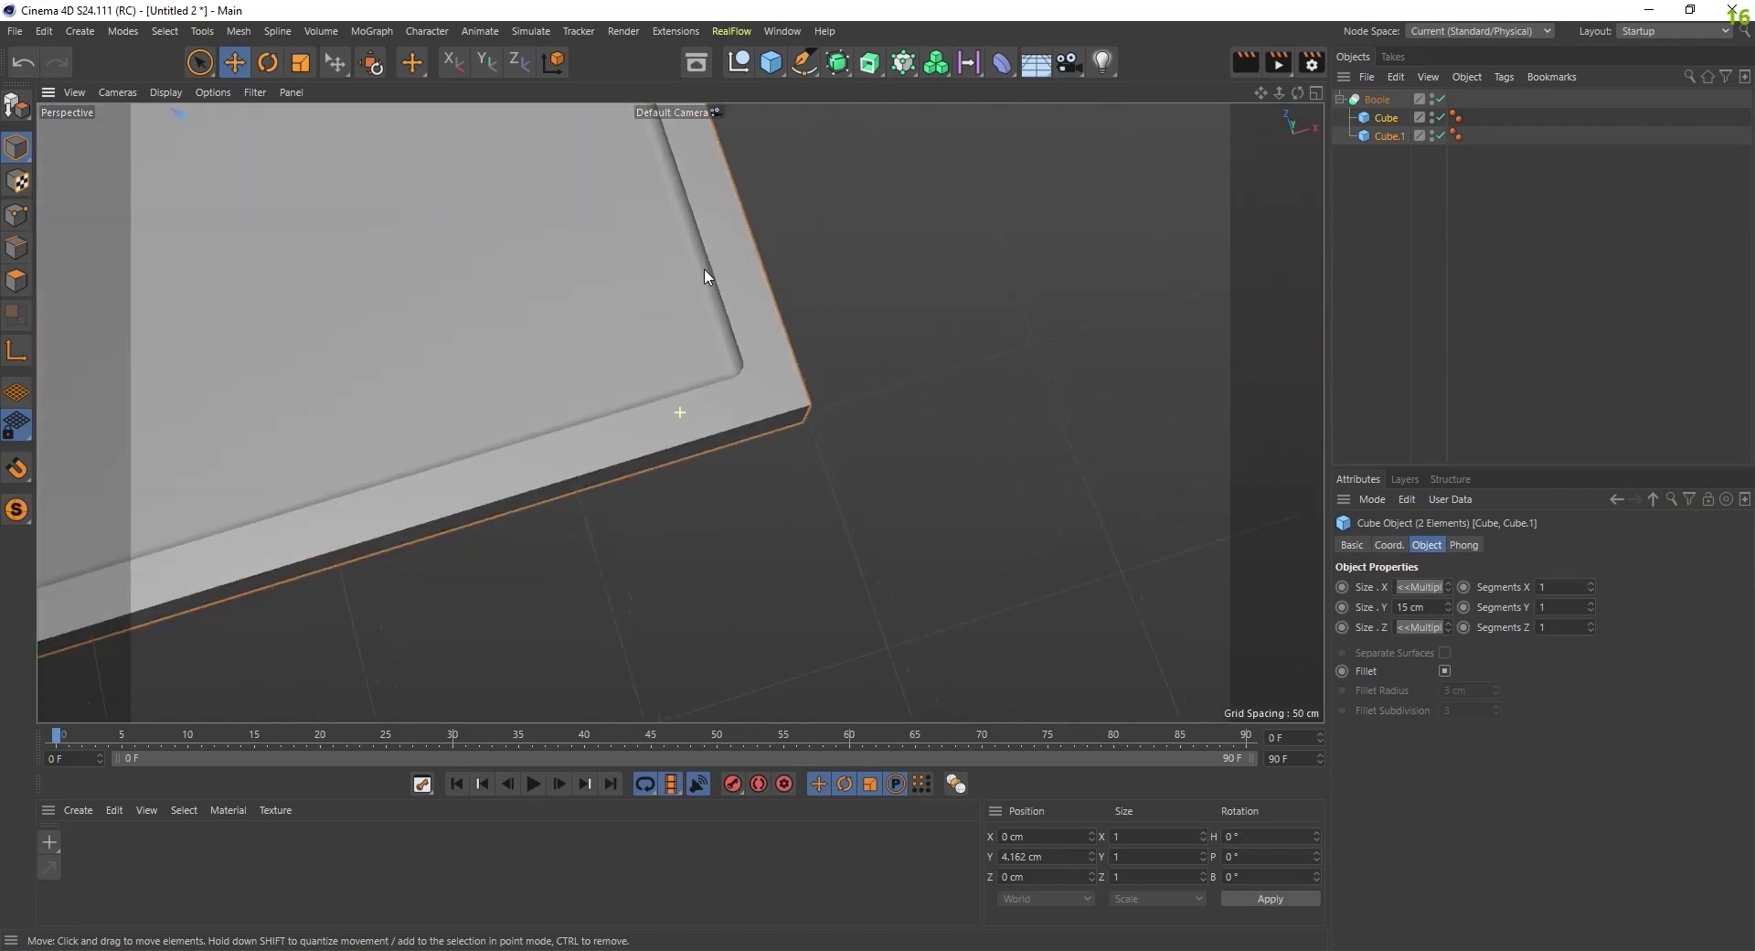
scroll(706, 277, "down", 5)
mouse_move(819, 298)
left_mouse_down("alt")
mouse_move(713, 482)
mouse_move(831, 553)
mouse_move(932, 540)
mouse_move(869, 513)
mouse_move(818, 555)
mouse_move(881, 540)
mouse_move(858, 535)
left_mouse_up("alt")
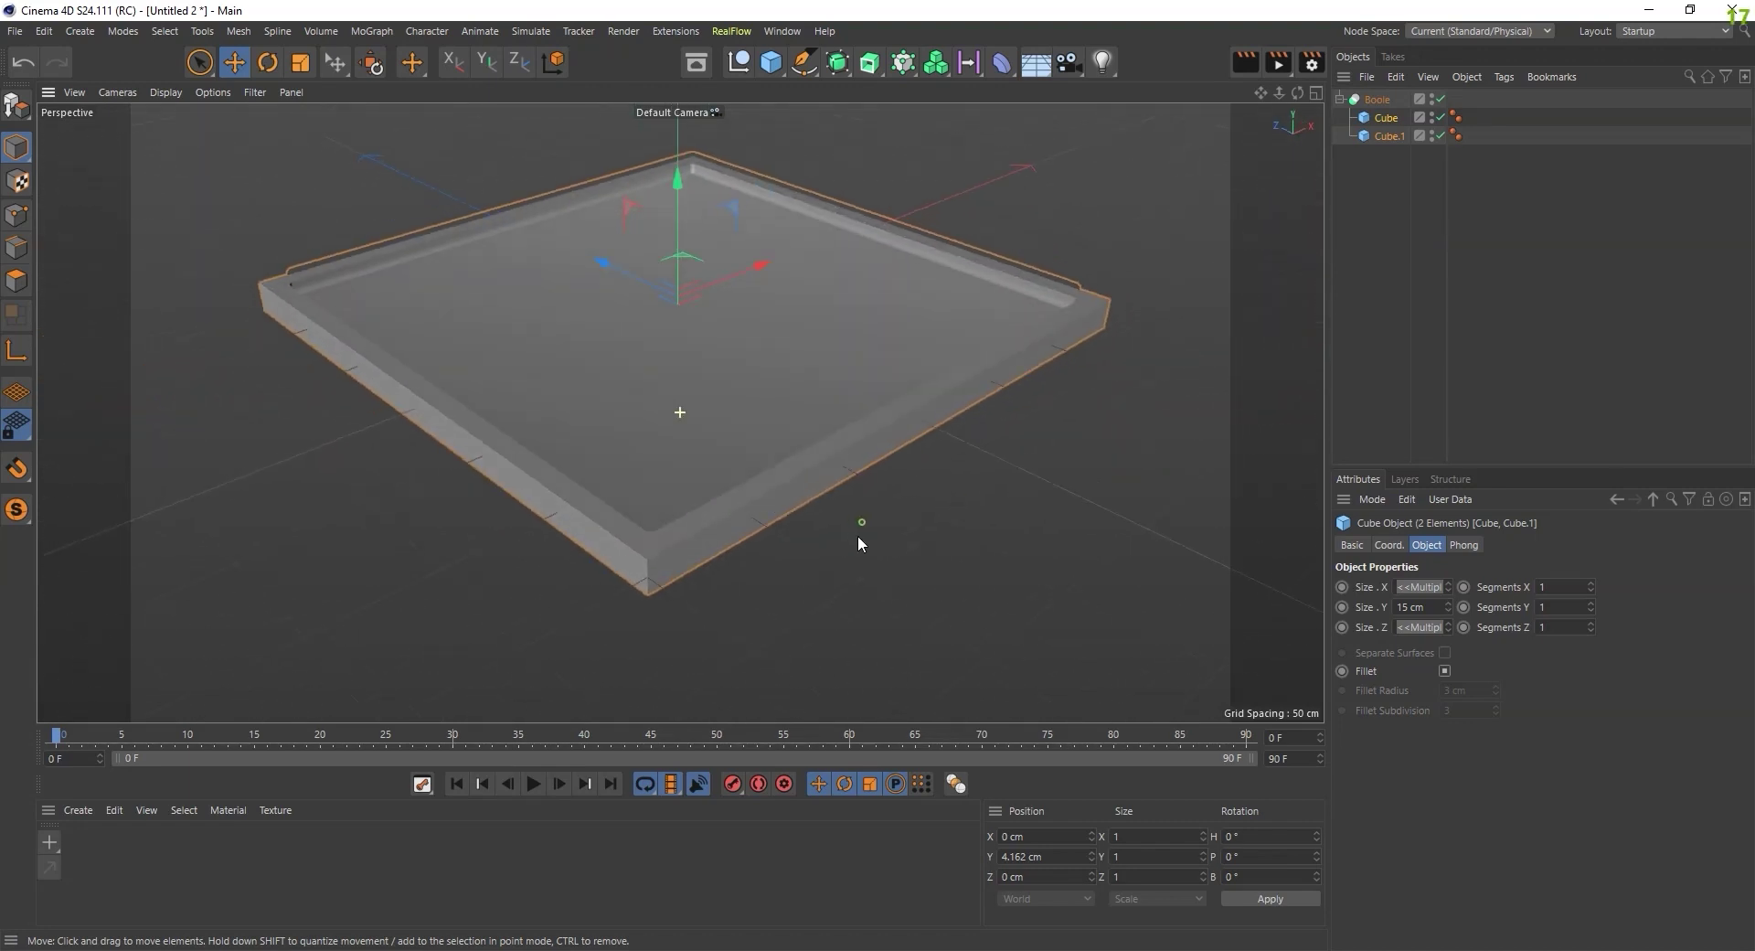
left_click(1374, 100)
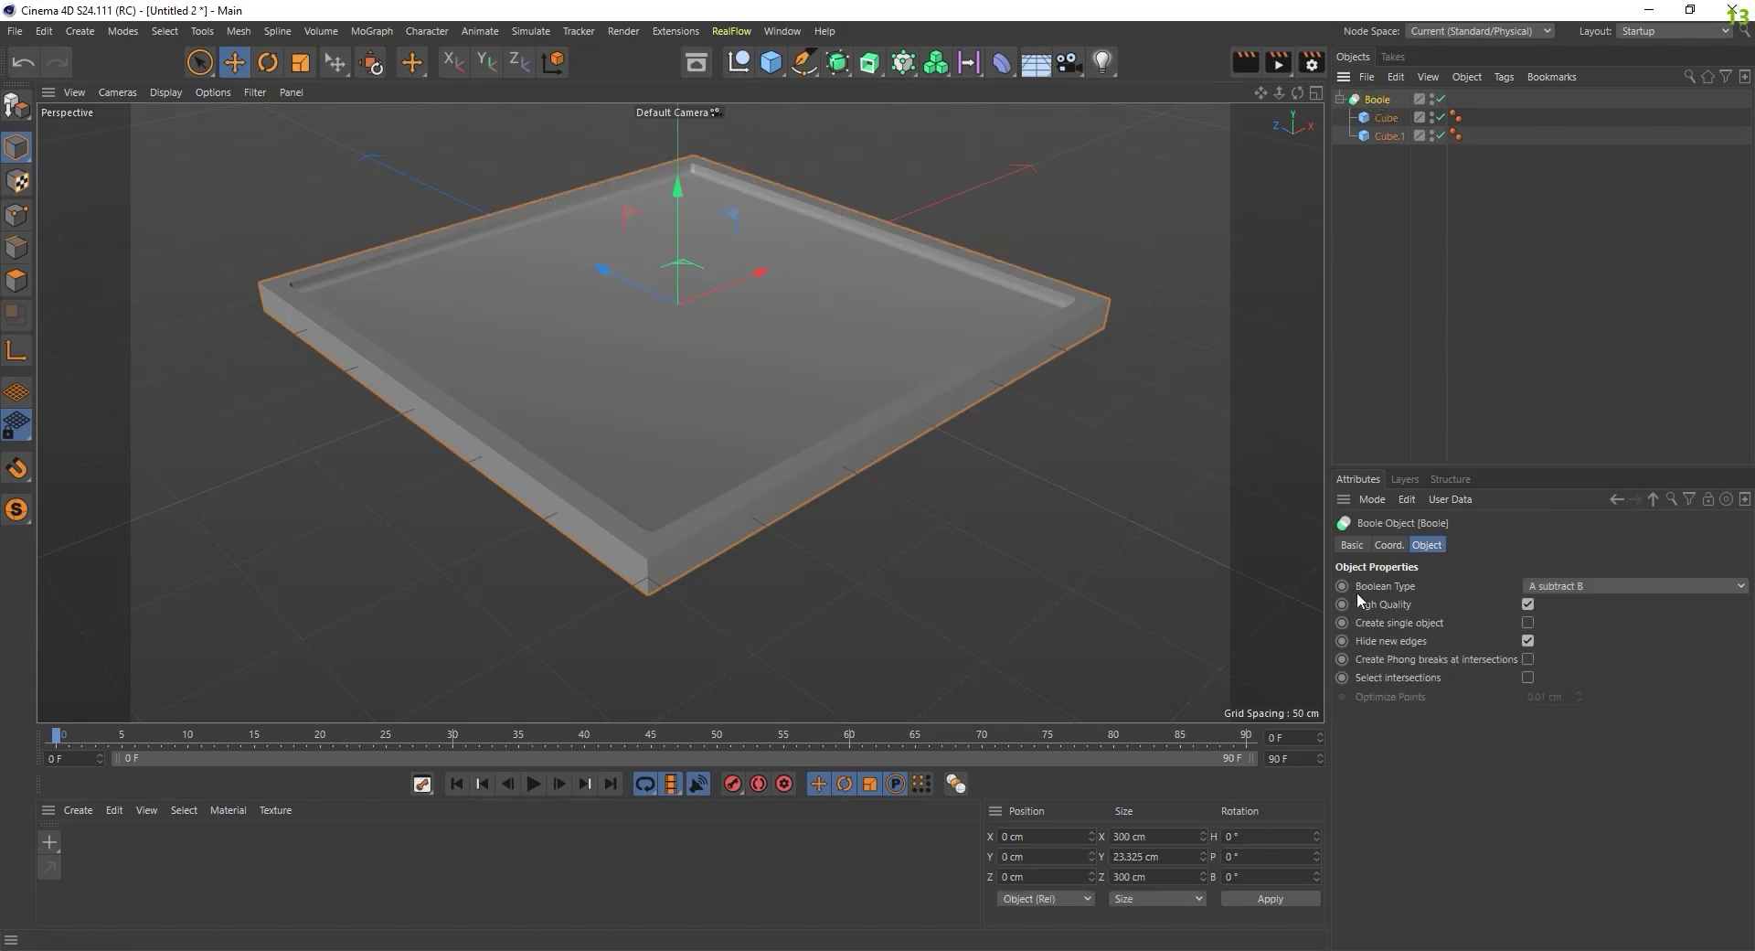
- Try the Boole's A intersect B and A without B modes
left_click(1563, 587)
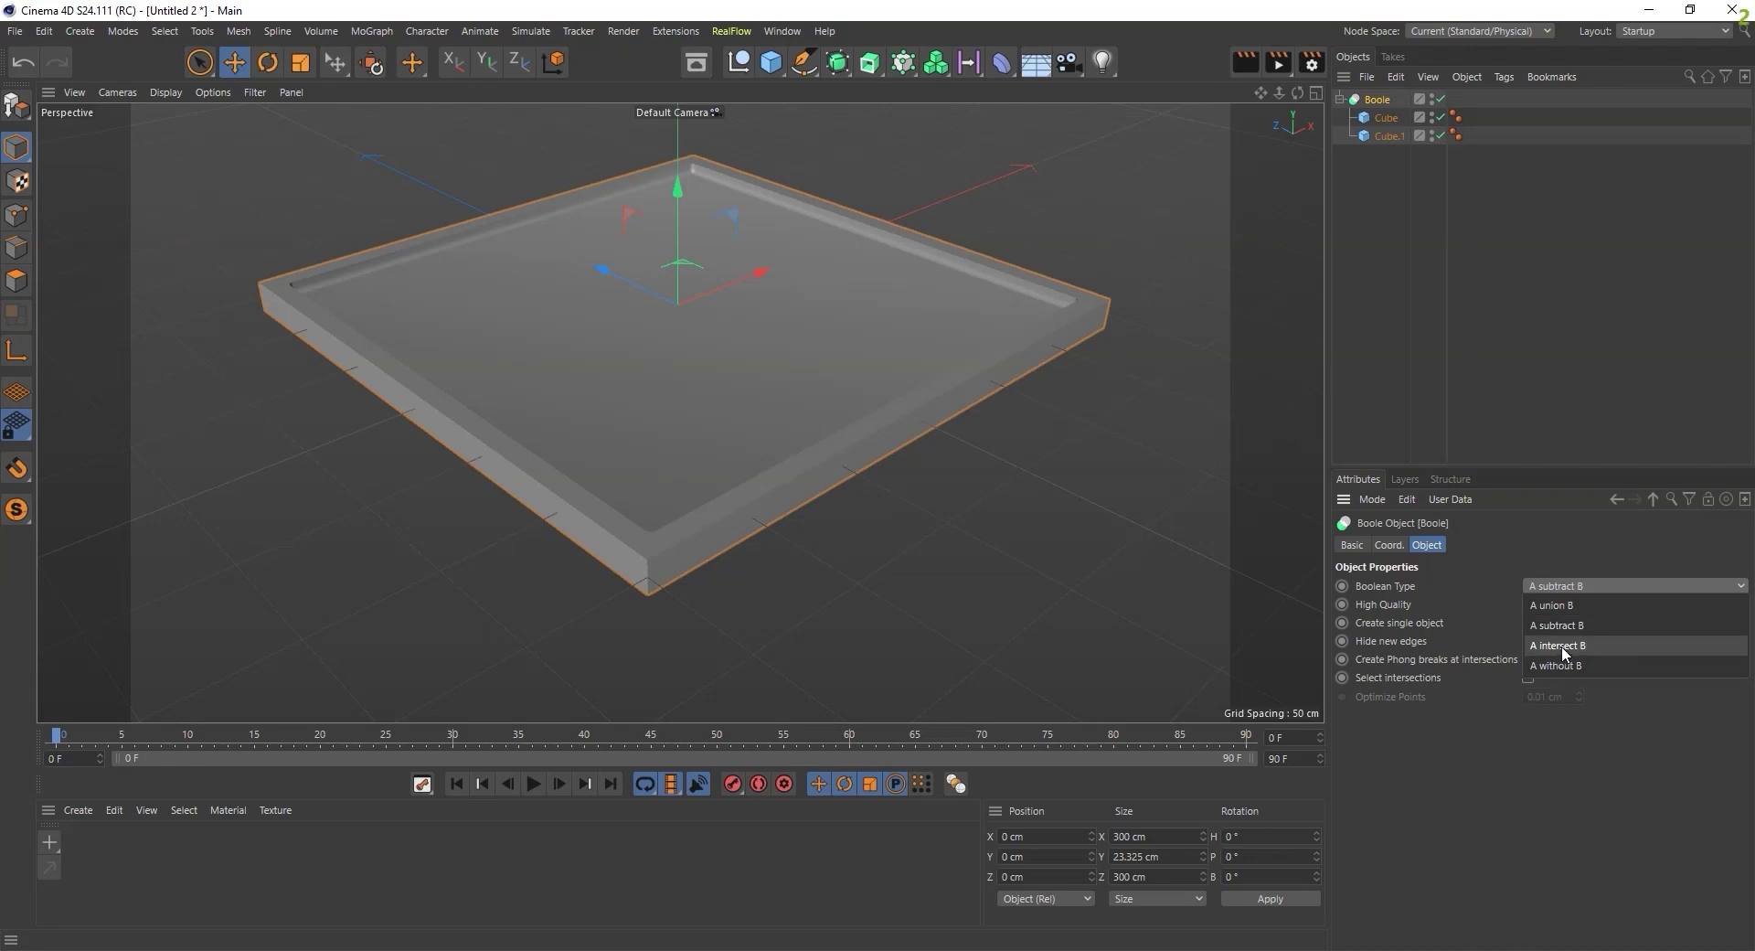
left_click(1563, 653)
left_click_drag(1028, 521, 1044, 540, "alt")
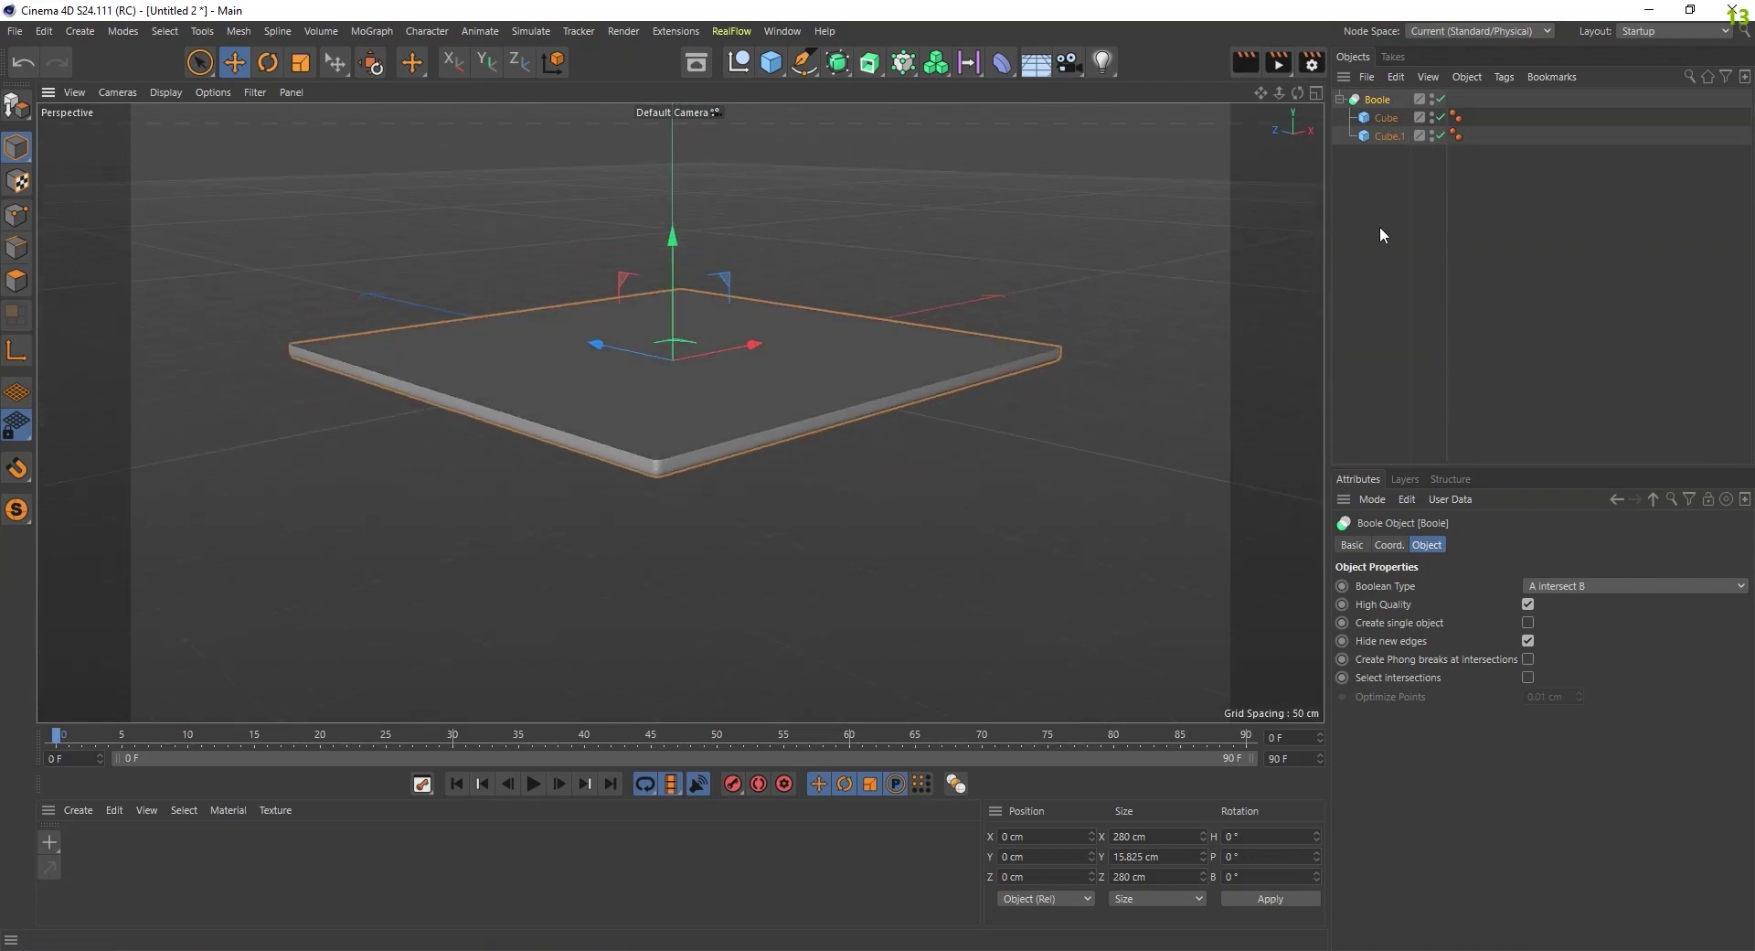
left_click(1563, 583)
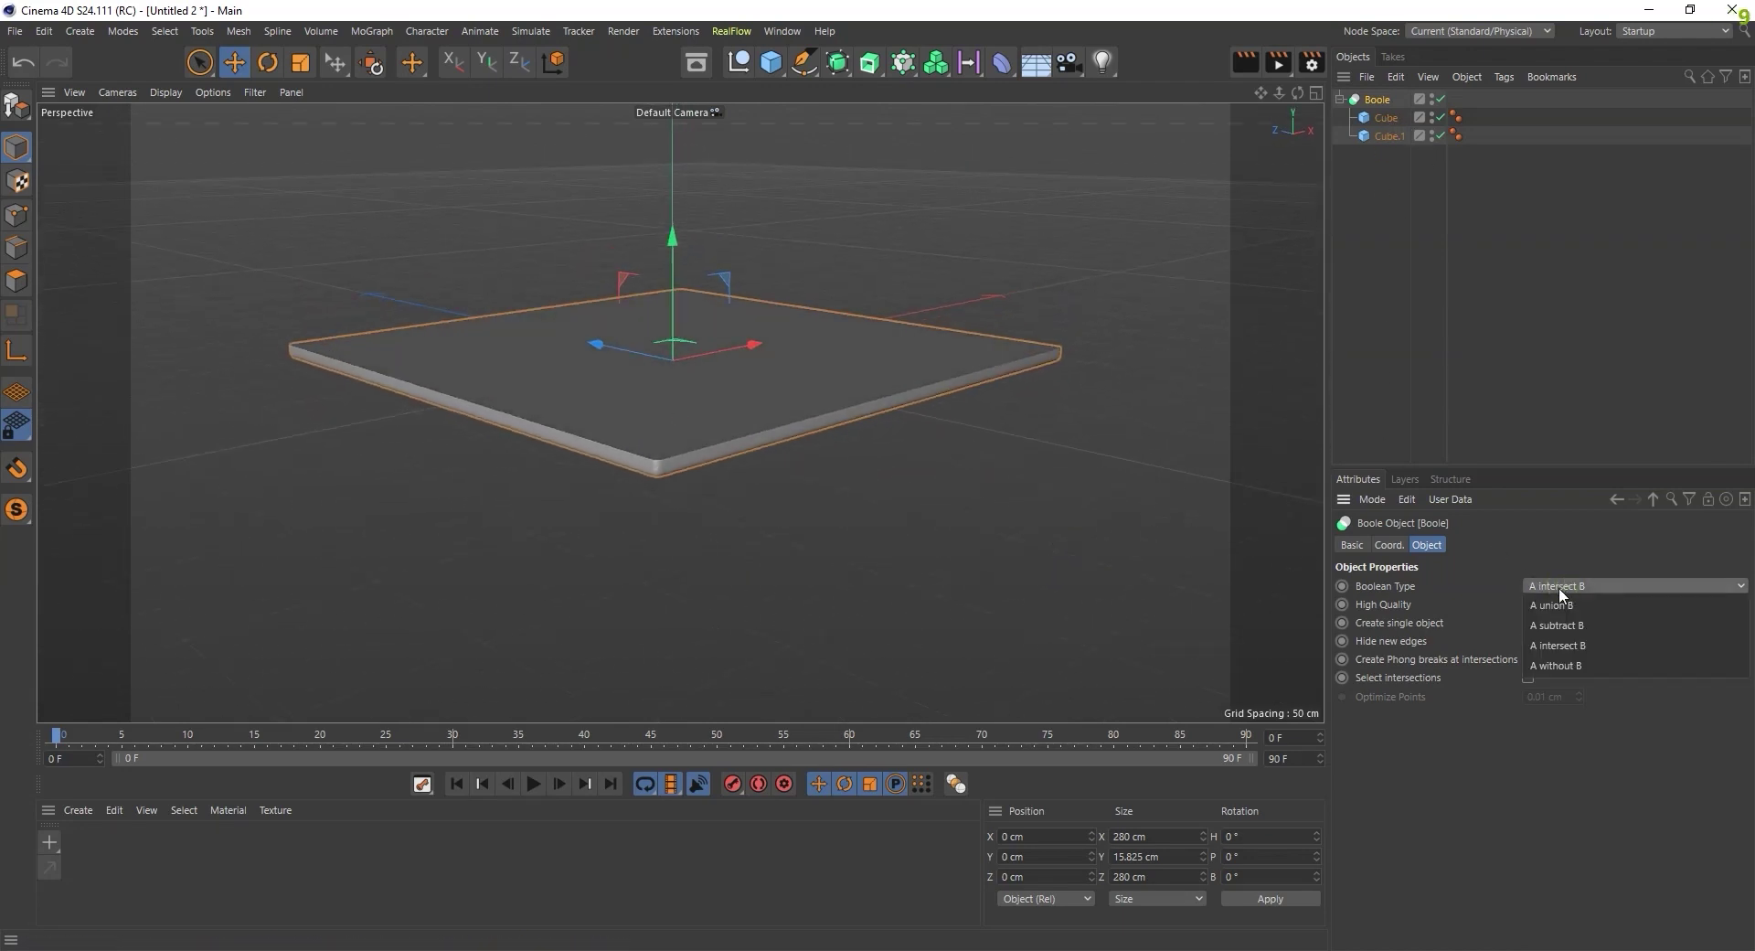
left_click(1556, 666)
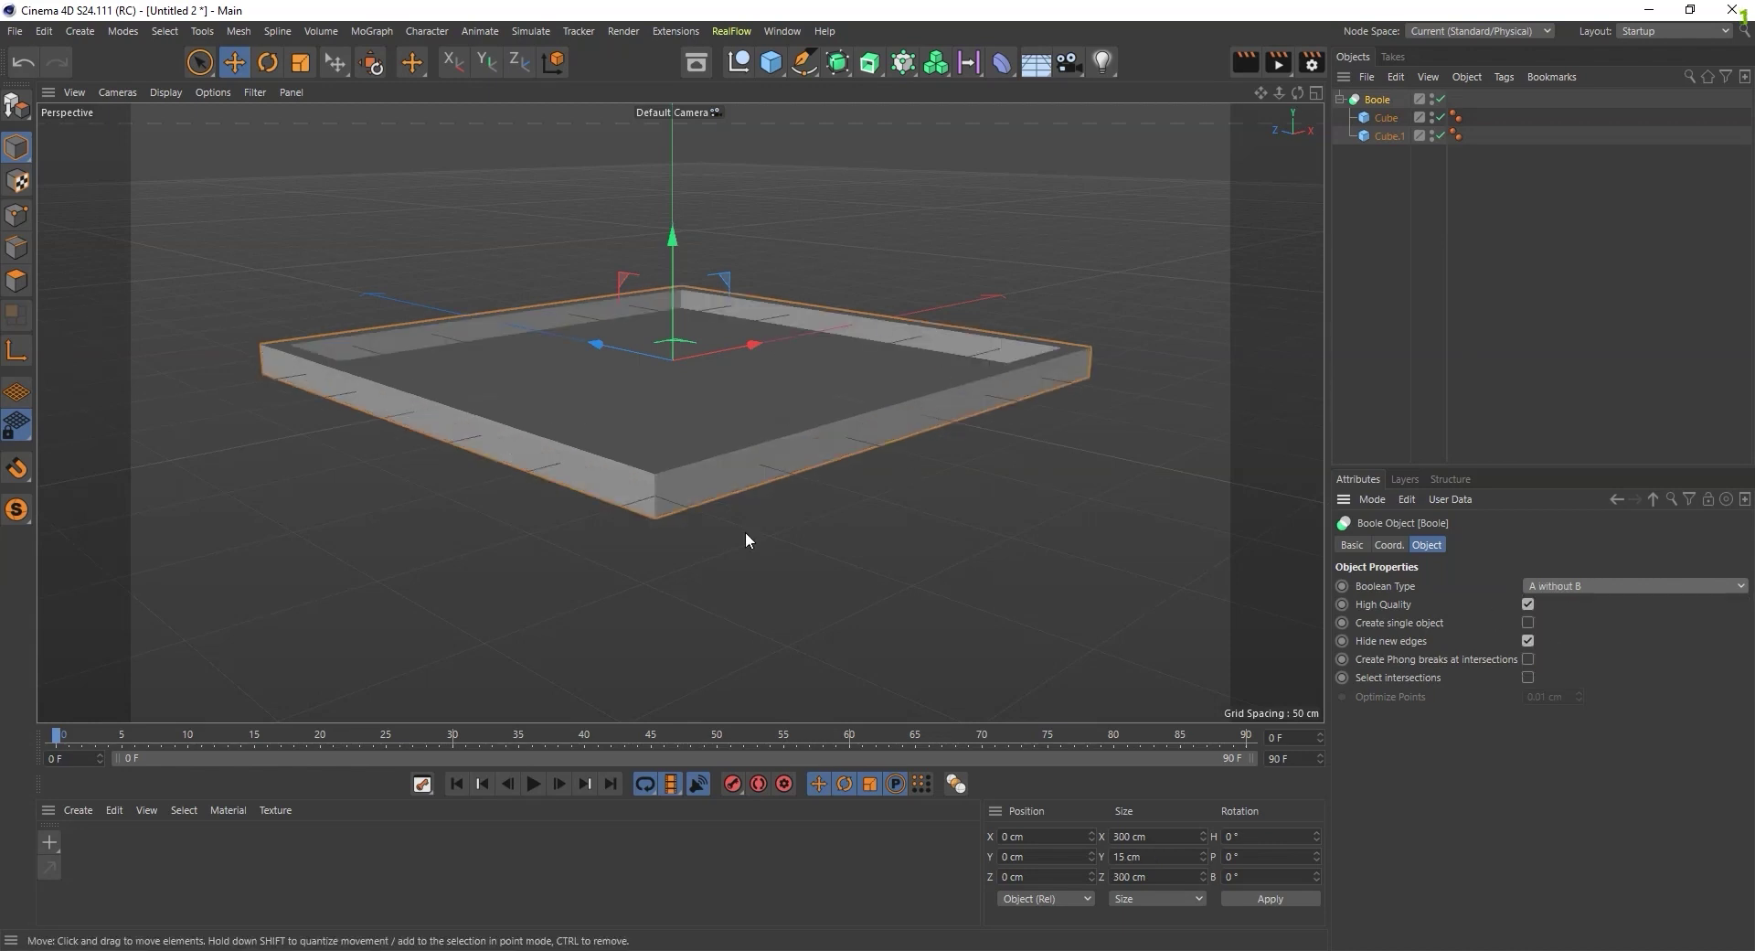
left_click_drag(746, 540, 952, 647, "alt")
- Set the Boolean Type back to A subtract B and collapse the Boole
left_click(1542, 587)
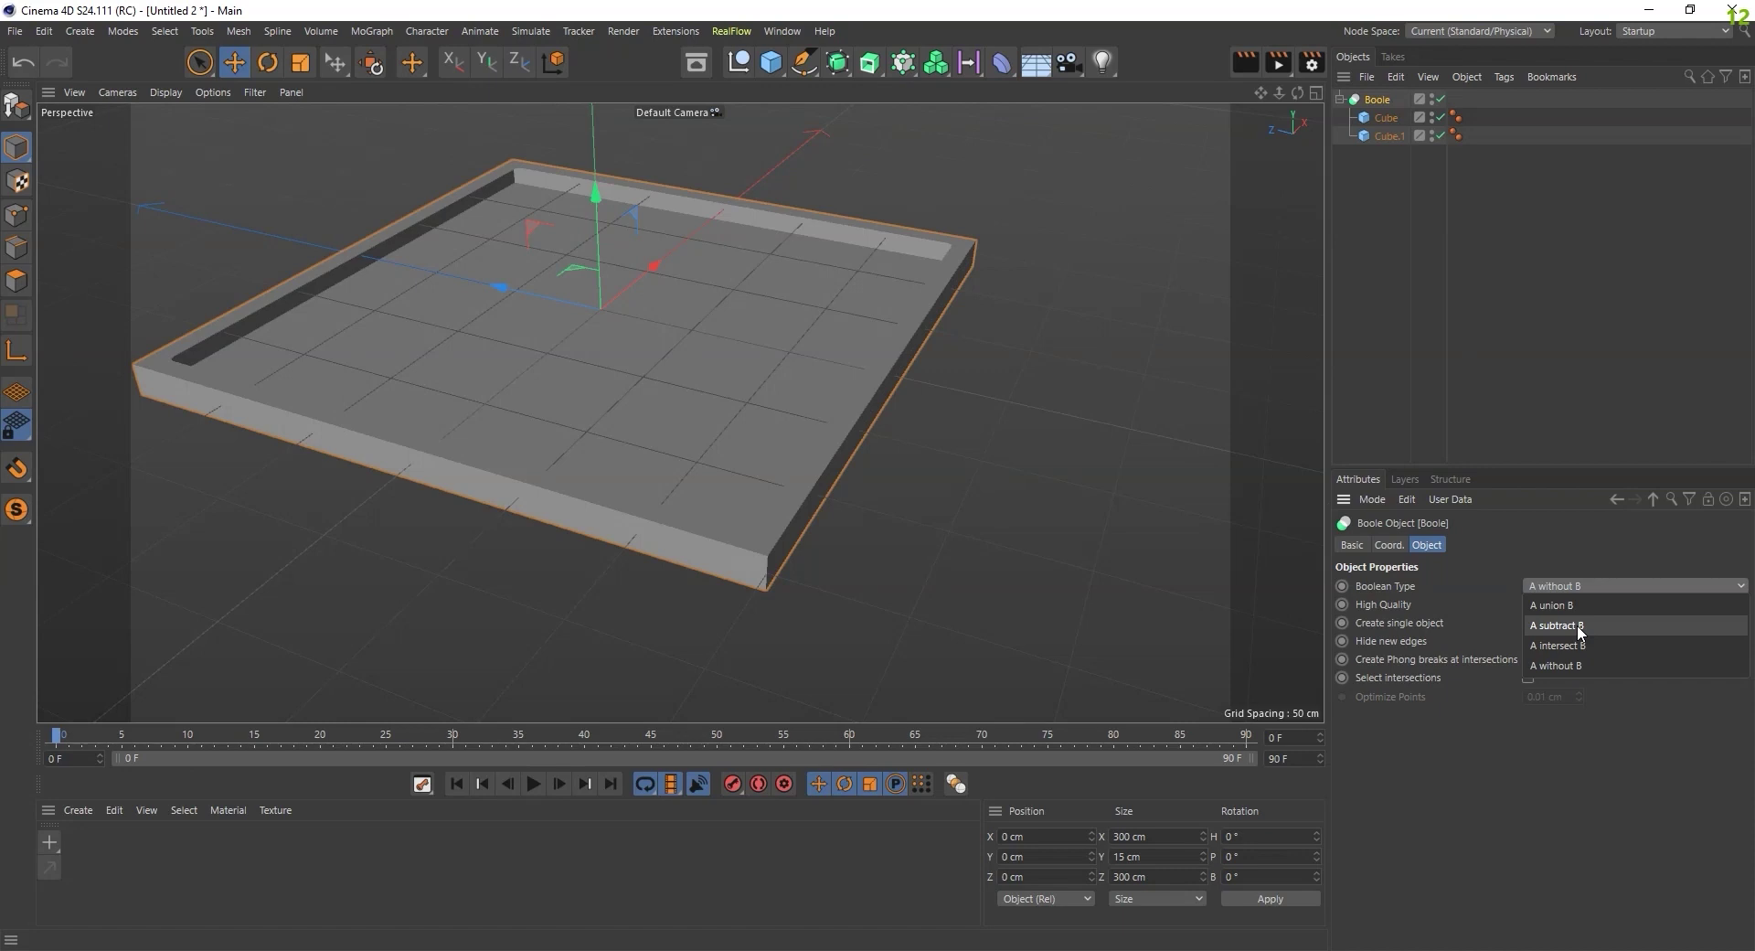
left_click(1580, 627)
mouse_move(1284, 624)
left_mouse_down("alt")
mouse_move(990, 618)
mouse_move(1022, 590)
mouse_move(991, 595)
left_mouse_up("alt")
left_click(1341, 101)
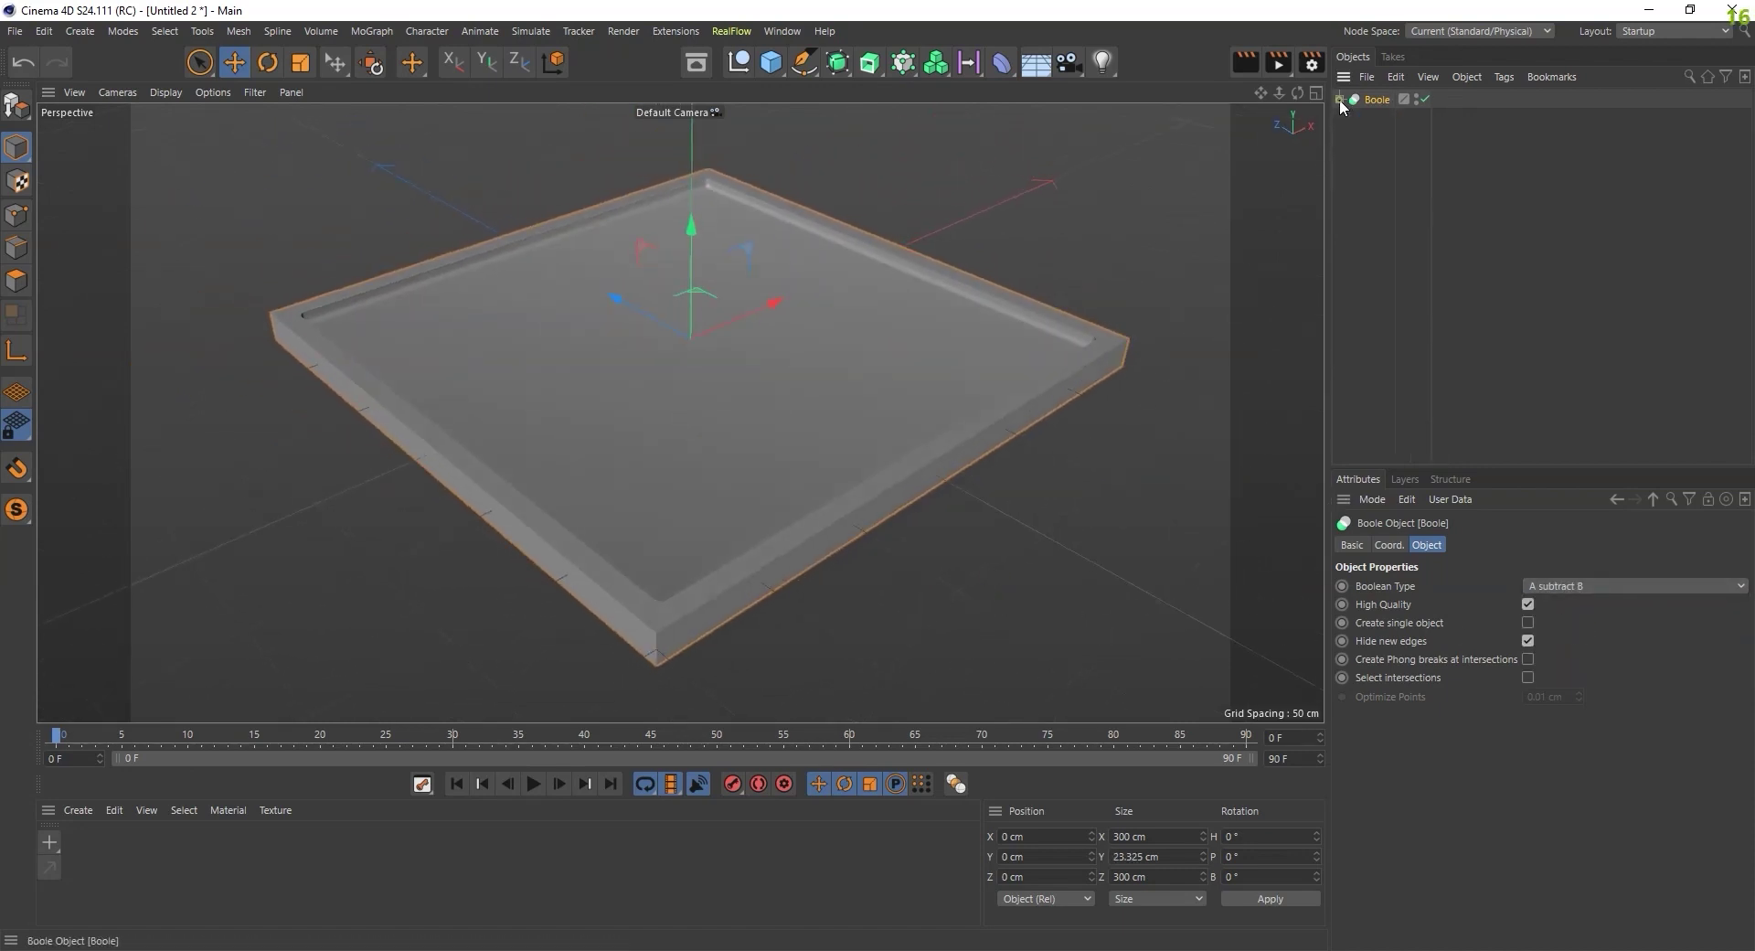
left_click_drag(1033, 493, 1048, 458, "alt")
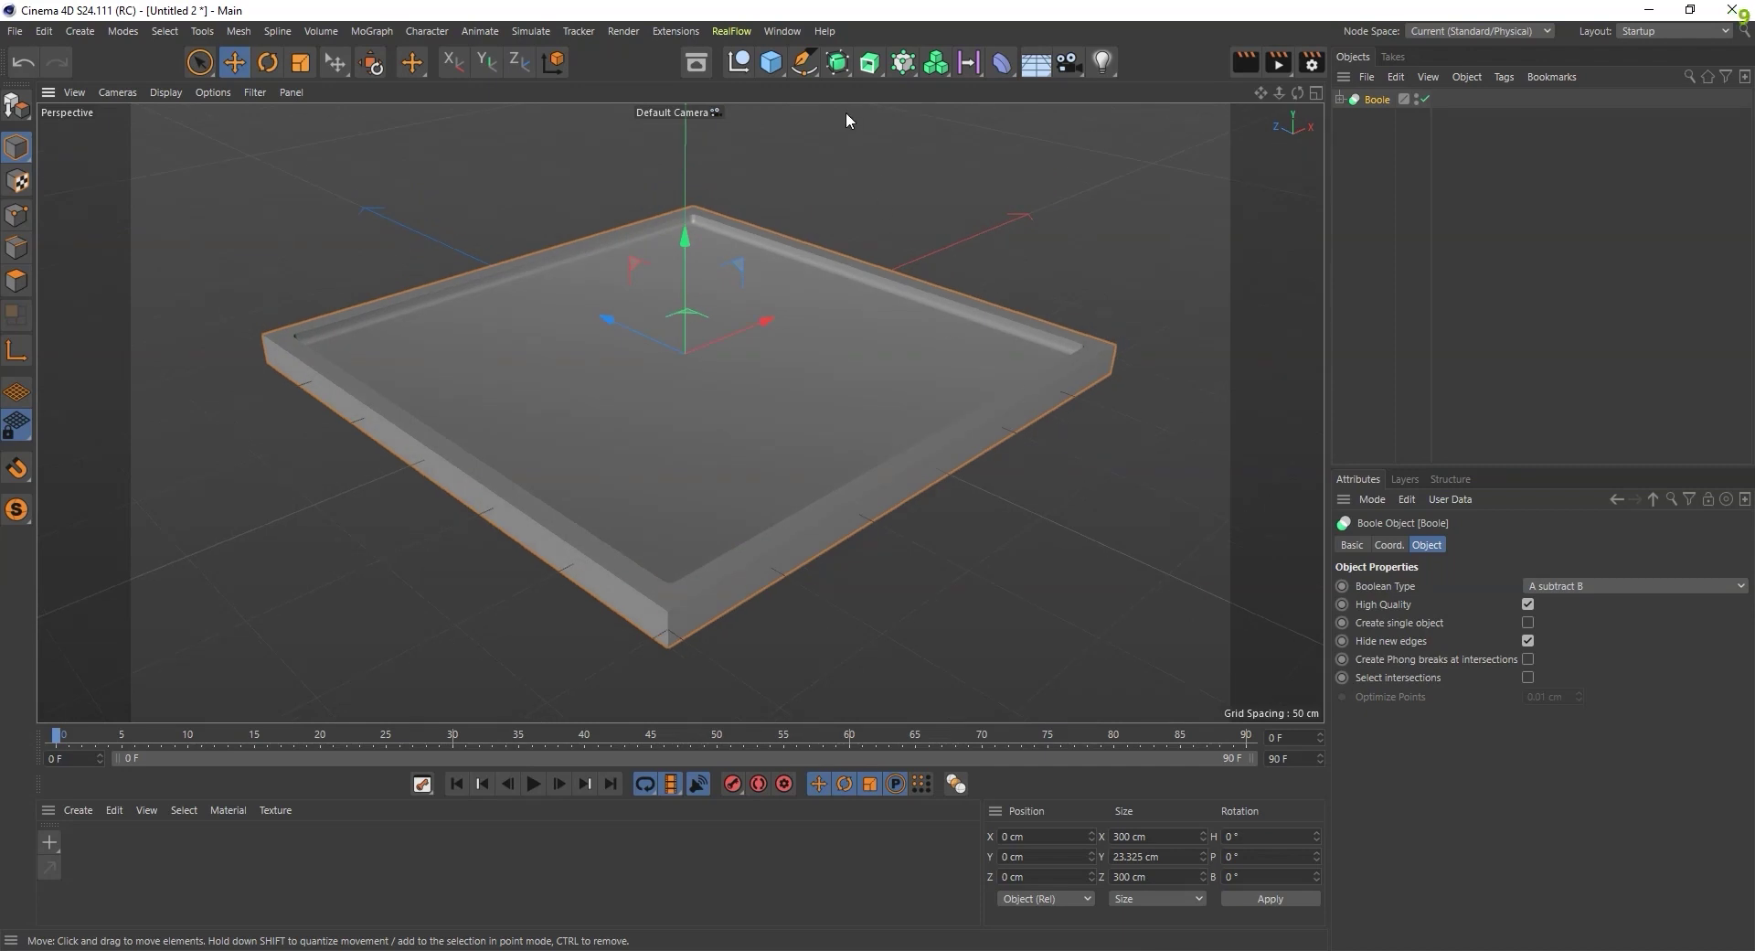
- Add a cylinder and shrink its radius to about 10 cm in Top view
left_click(771, 62)
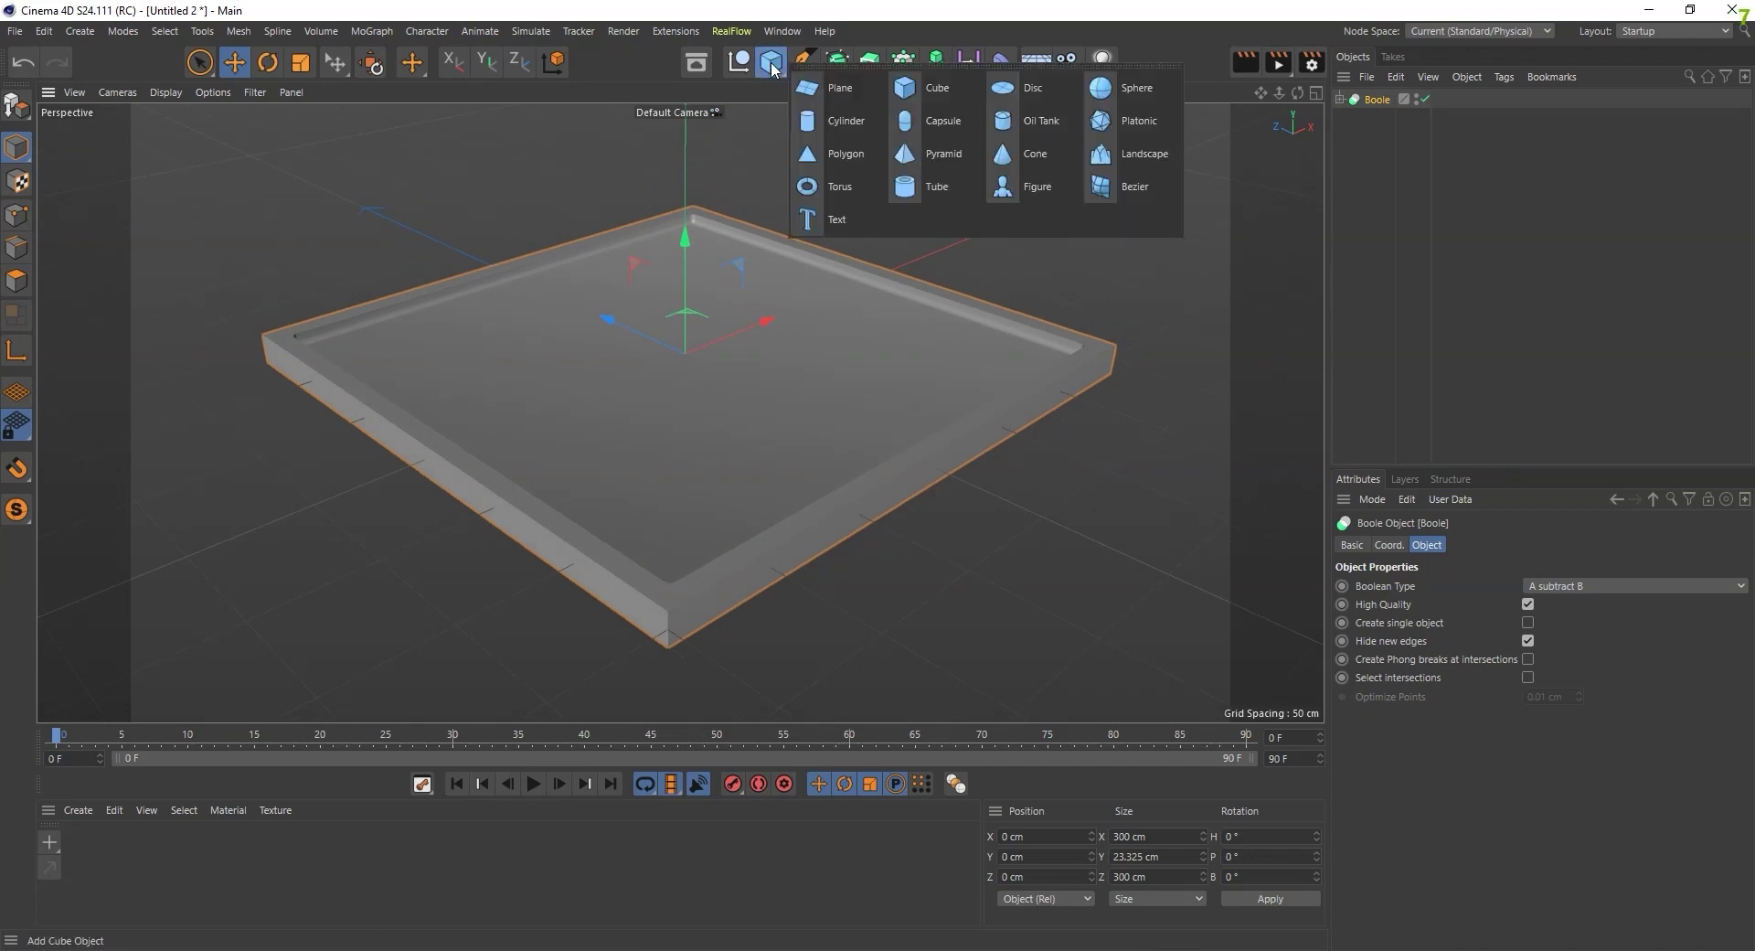
left_click(845, 128)
middle_click(892, 404)
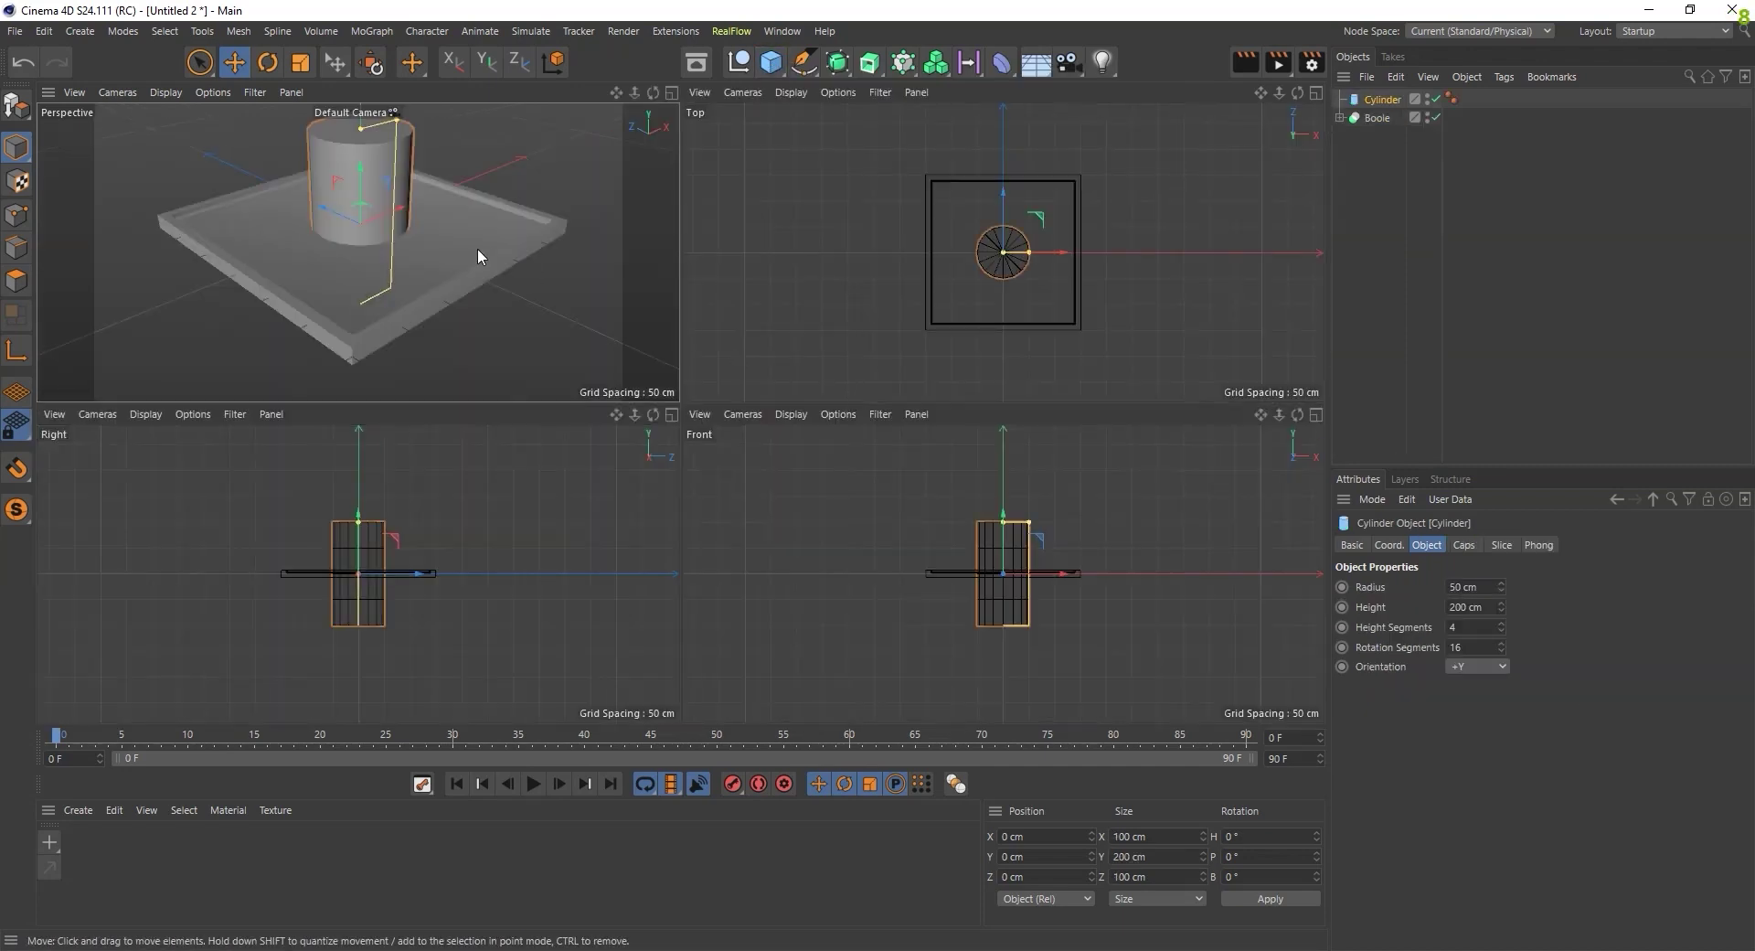
middle_click(1002, 314)
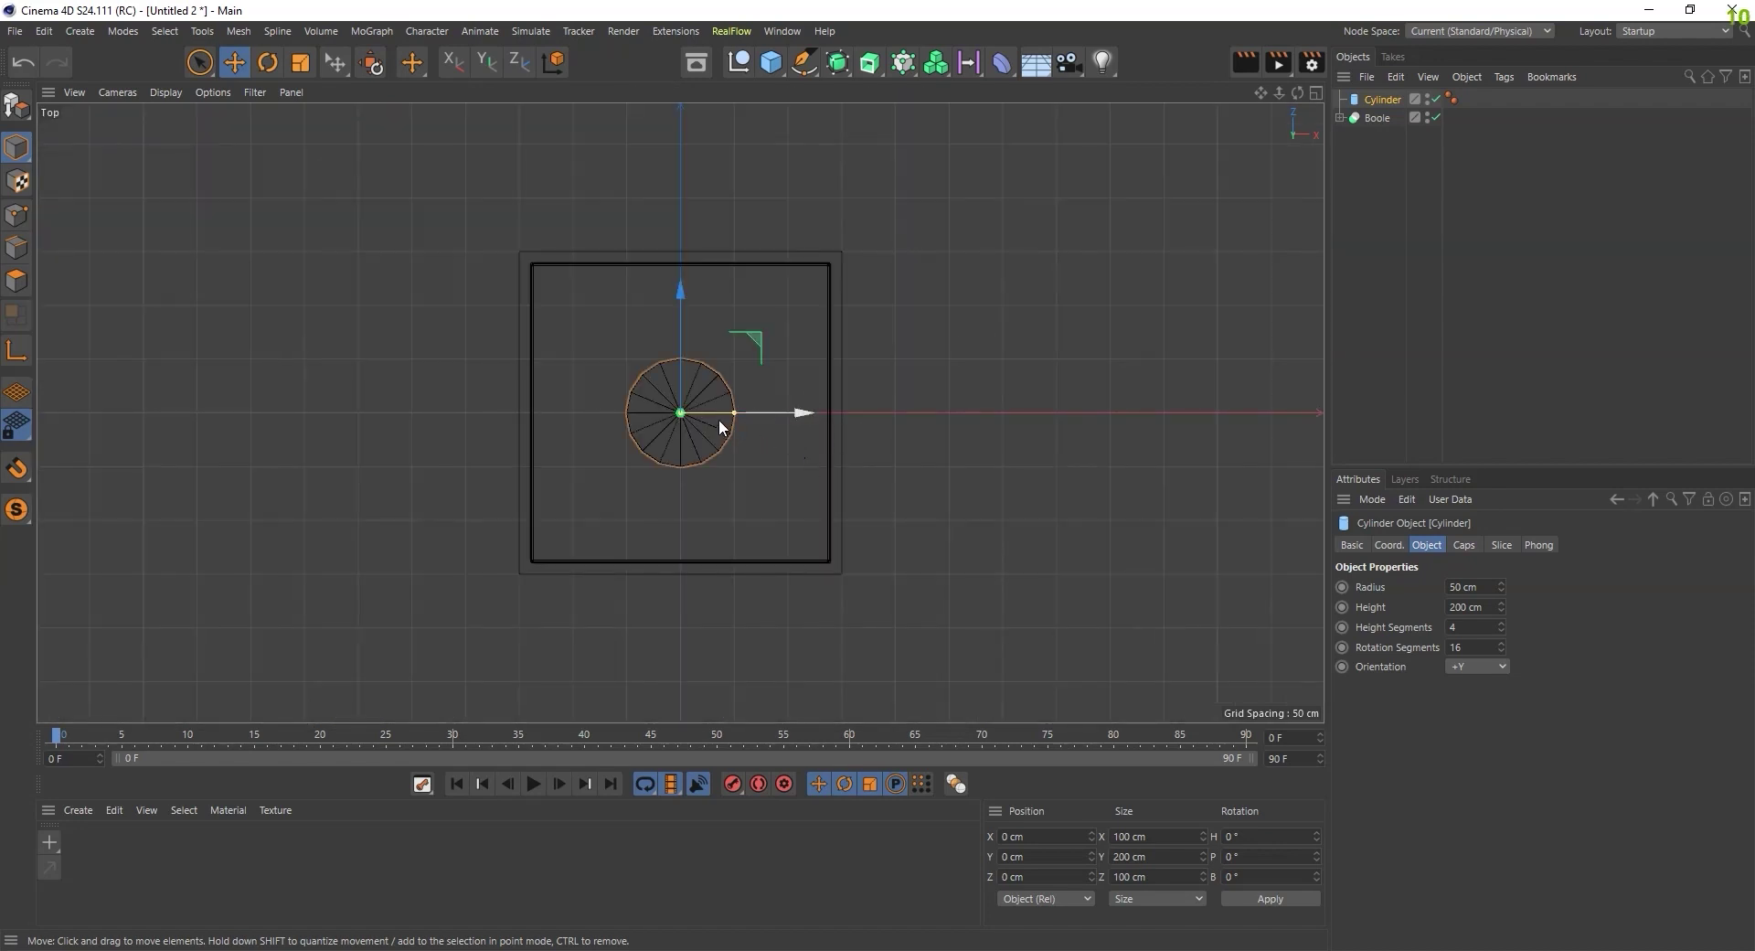
left_click_drag(734, 412, 690, 415)
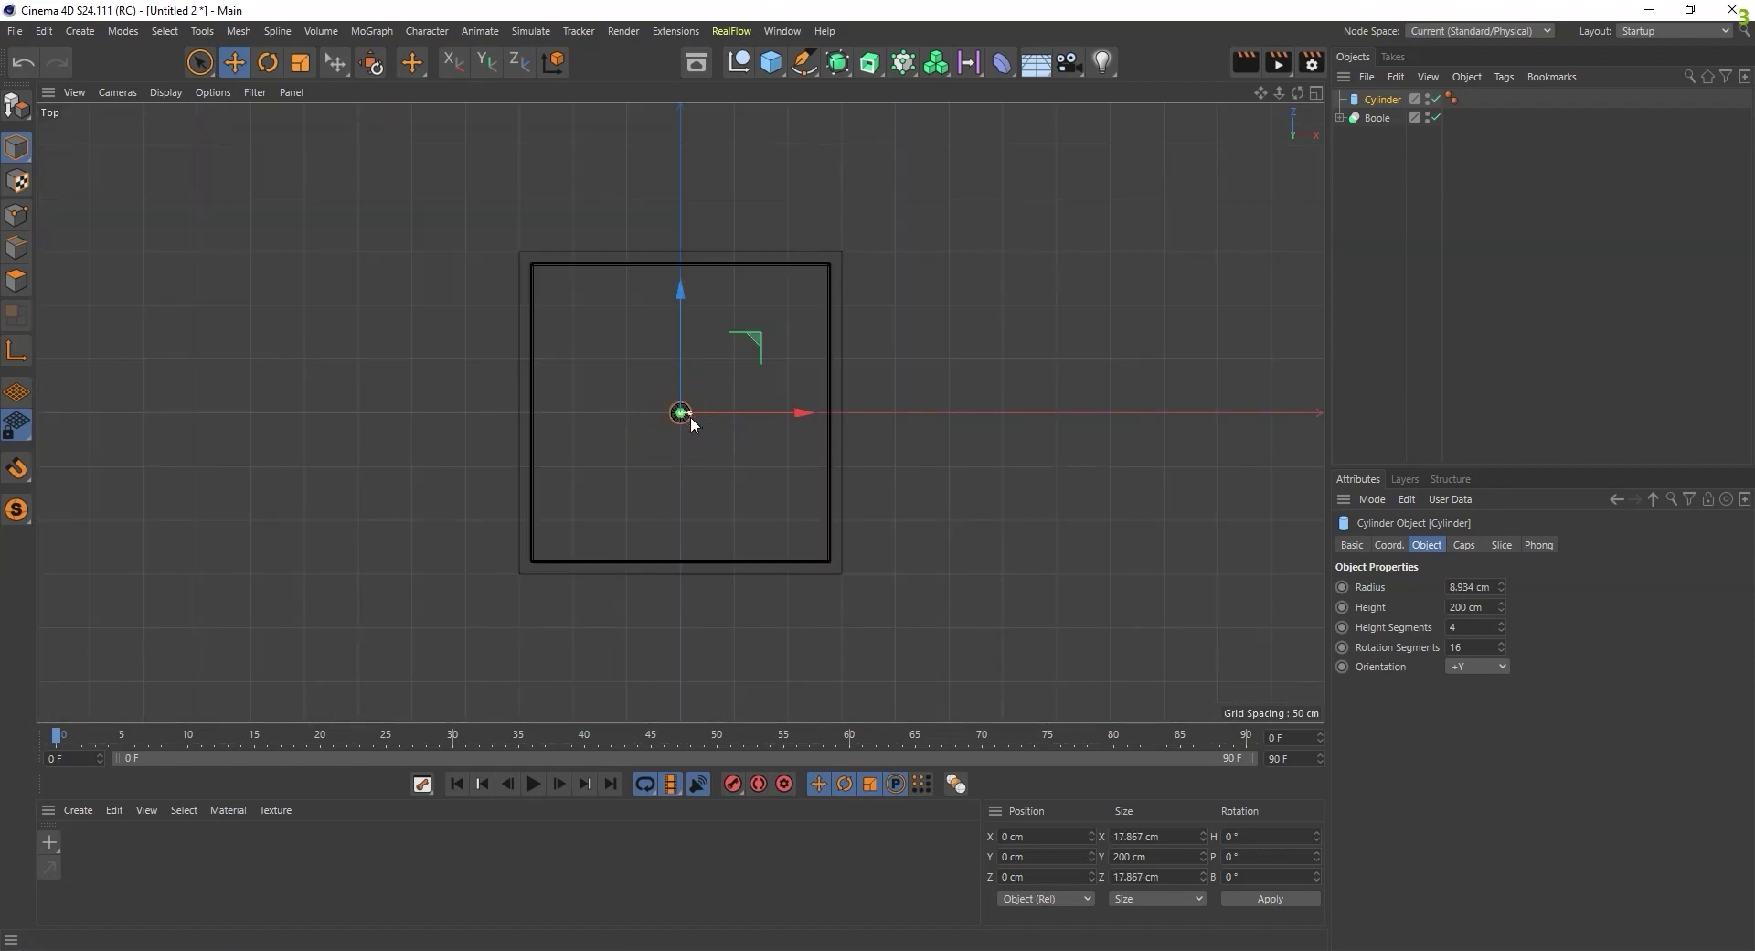
- Position the cylinder at the board's top-left inner corner
left_click_drag(680, 294, 684, 161)
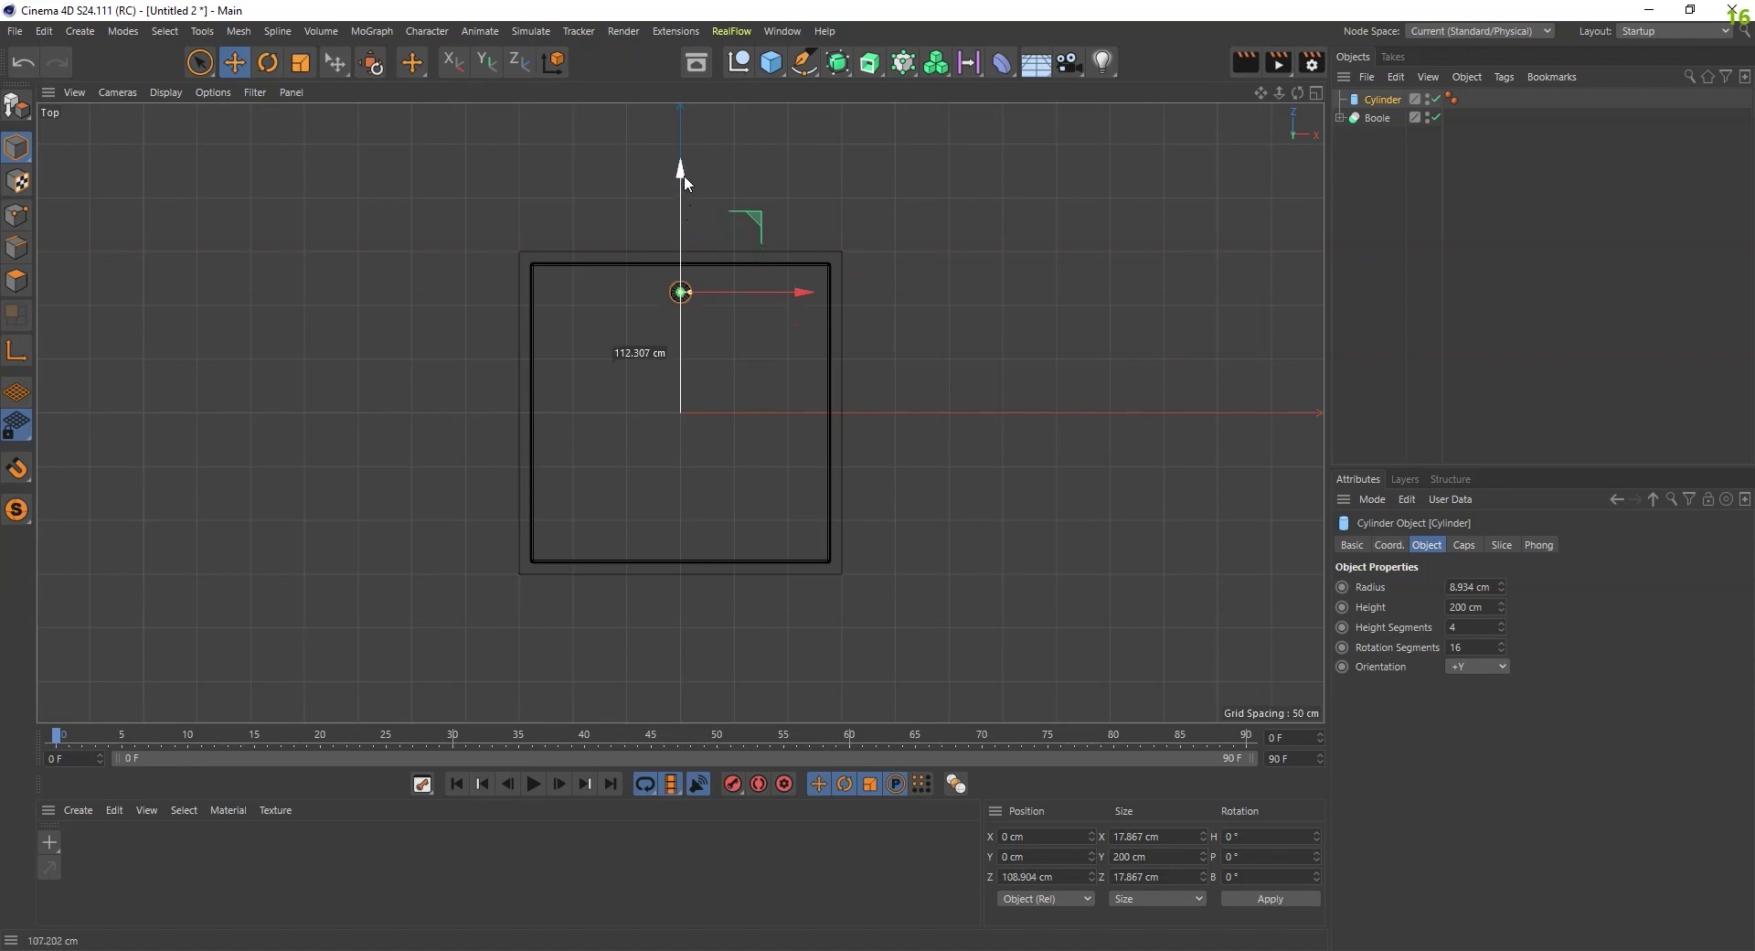
left_click_drag(801, 276, 775, 279)
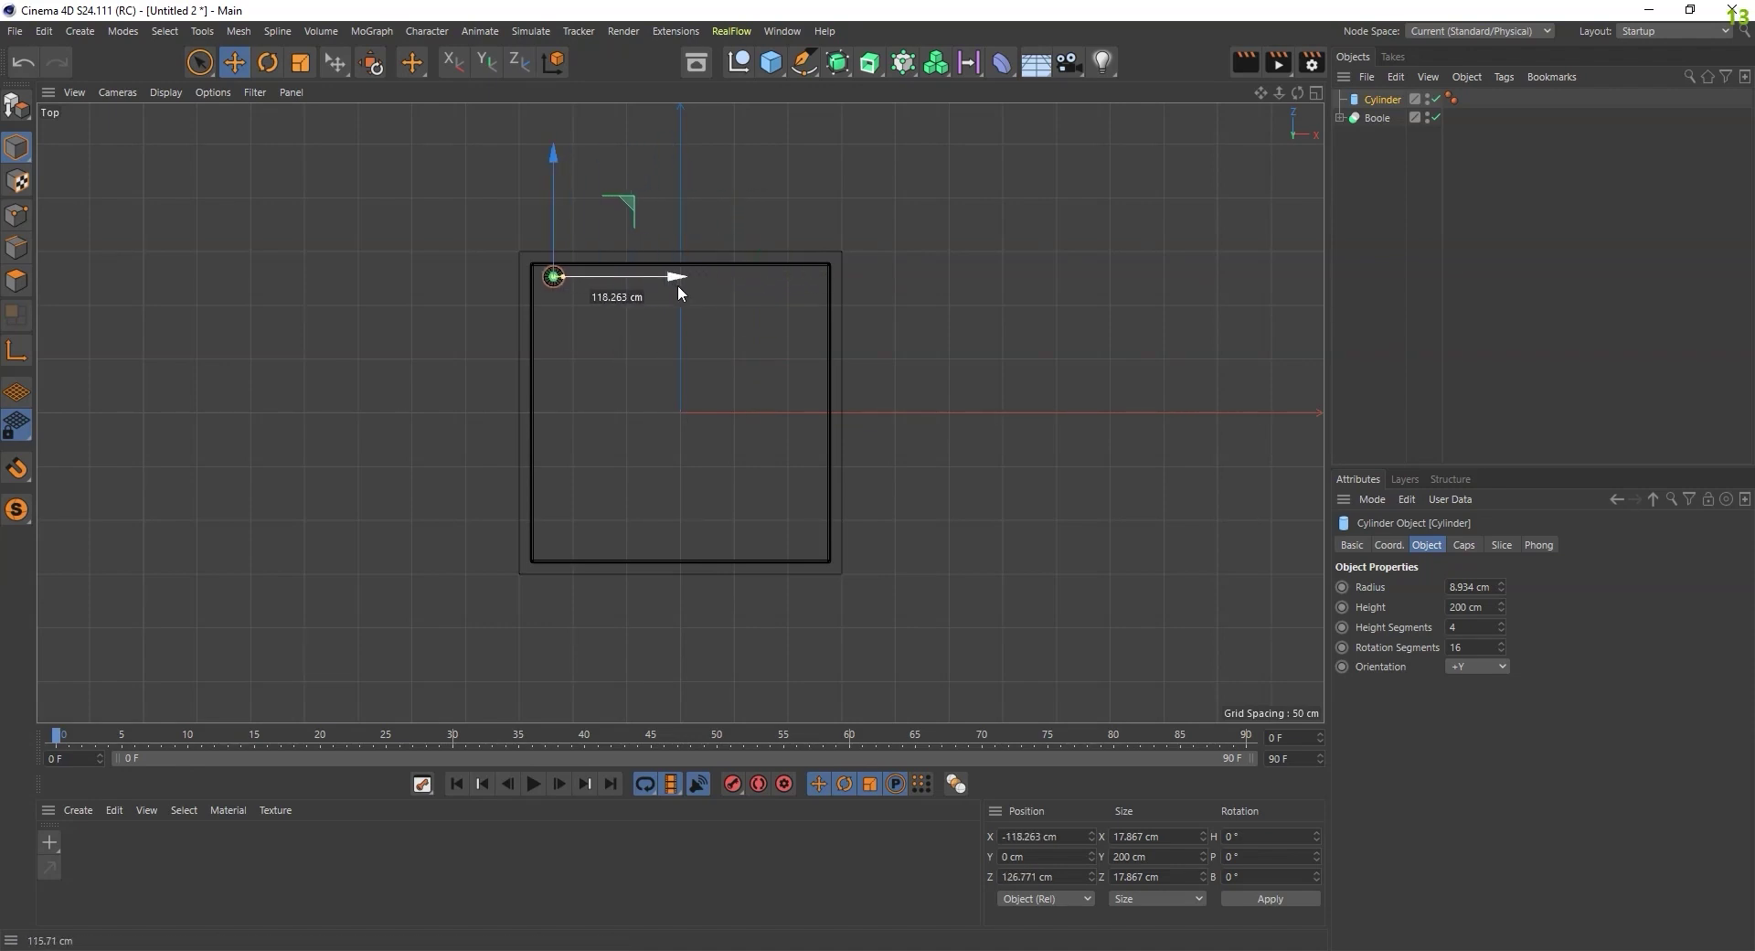
left_click_drag(678, 286, 726, 318)
scroll(515, 251, "up", 3)
scroll(567, 278, "up", 5)
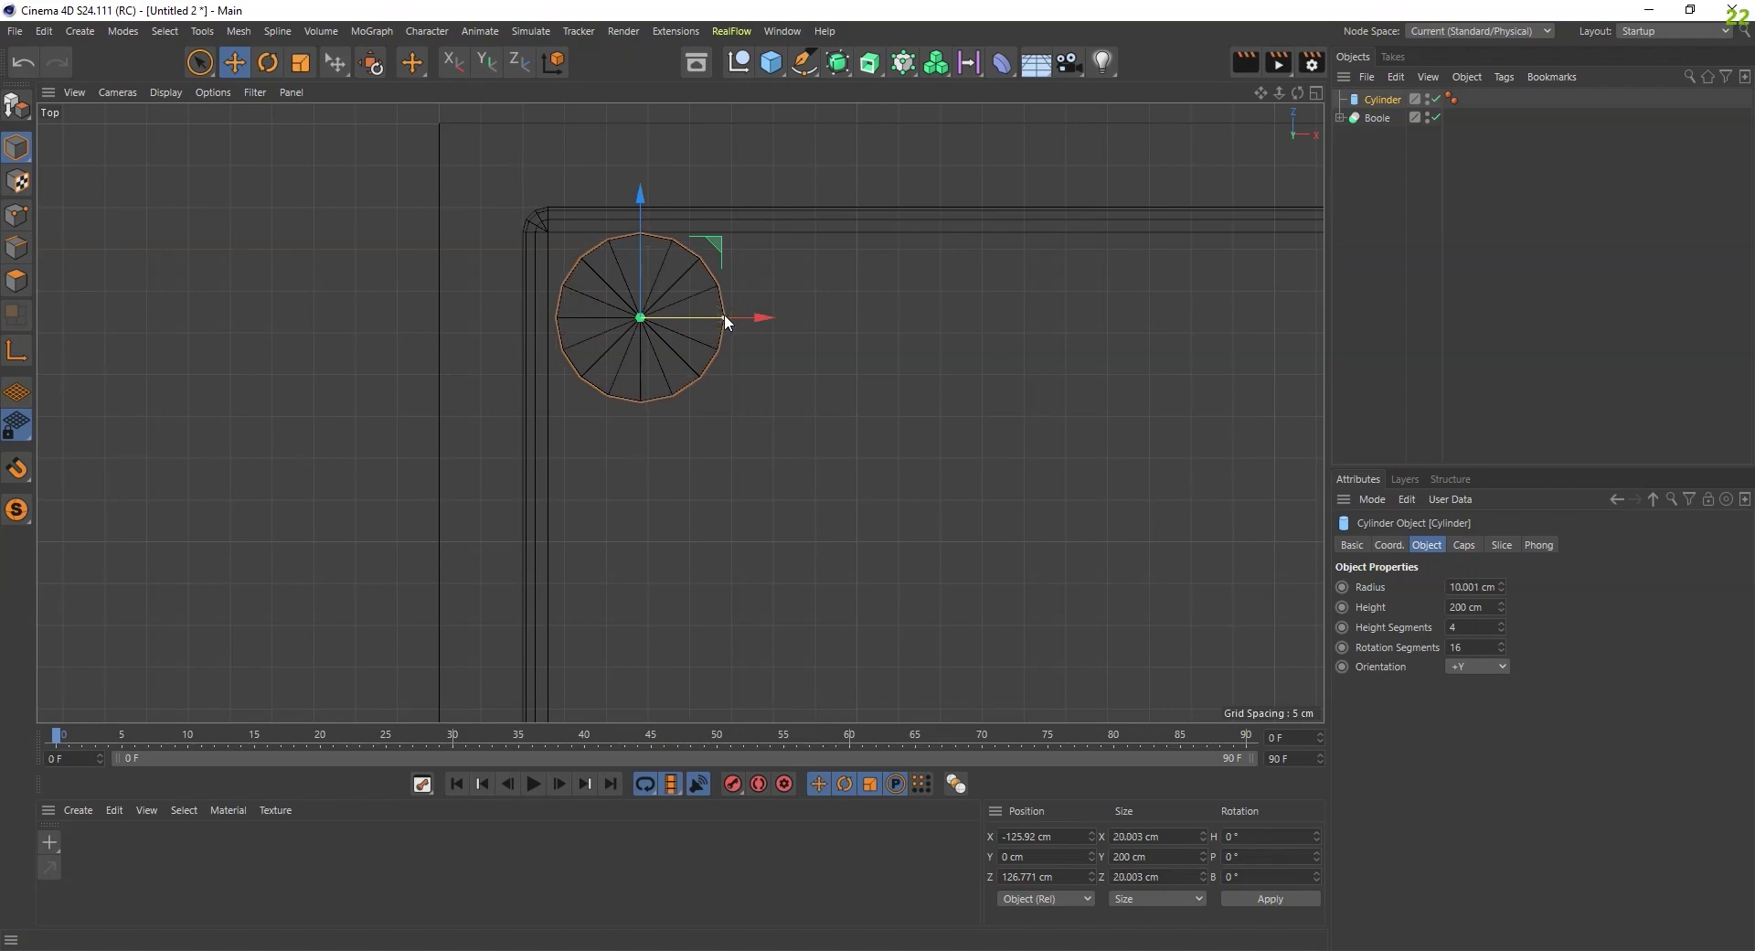
left_click_drag(640, 195, 641, 203)
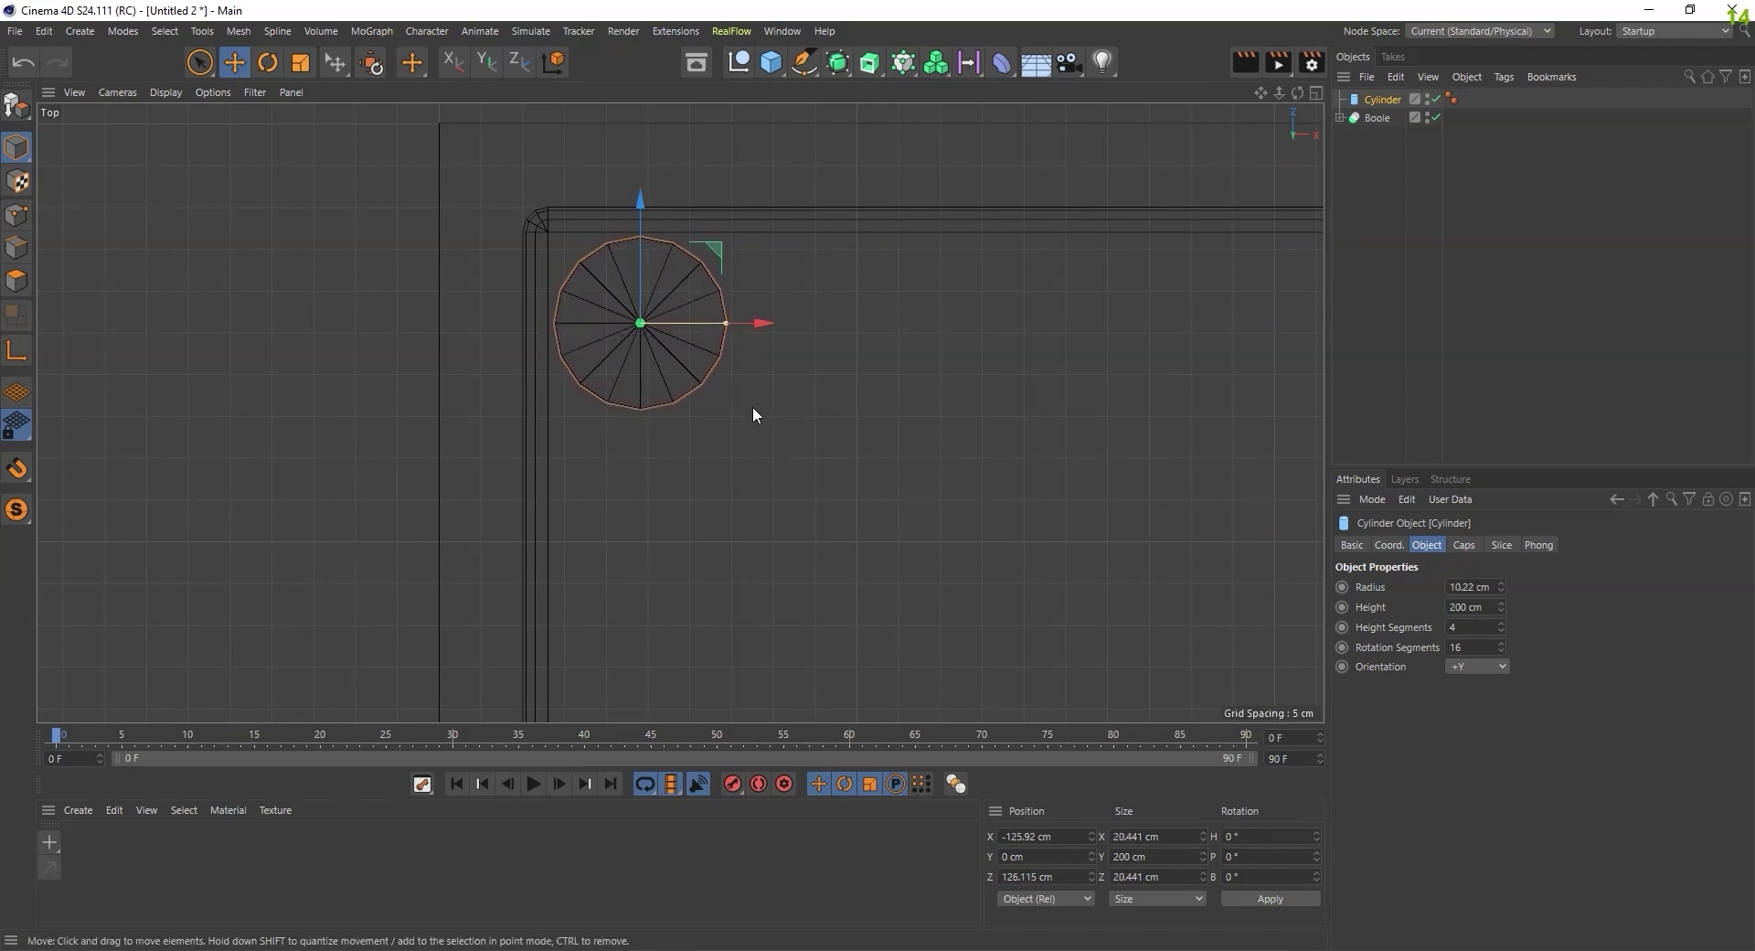
- Return to four viewports and orbit the Perspective view to look from above
middle_click(391, 343)
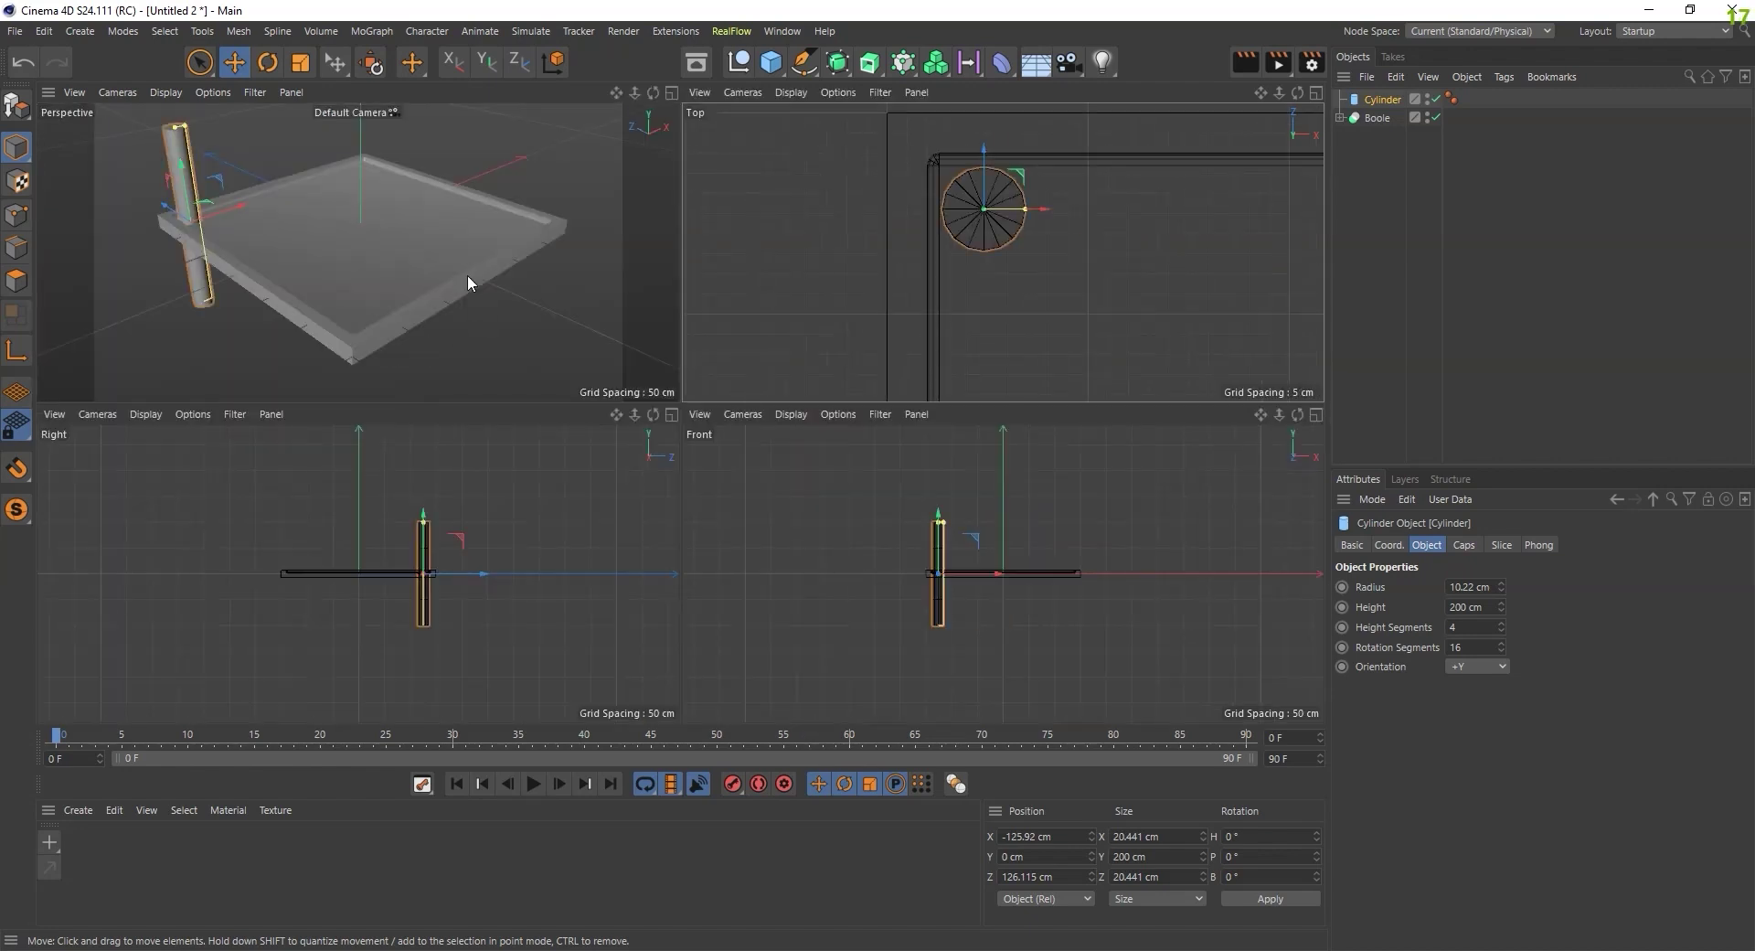
mouse_move(628, 336)
left_mouse_down("alt")
mouse_move(356, 250)
mouse_move(506, 347)
left_mouse_up("alt")
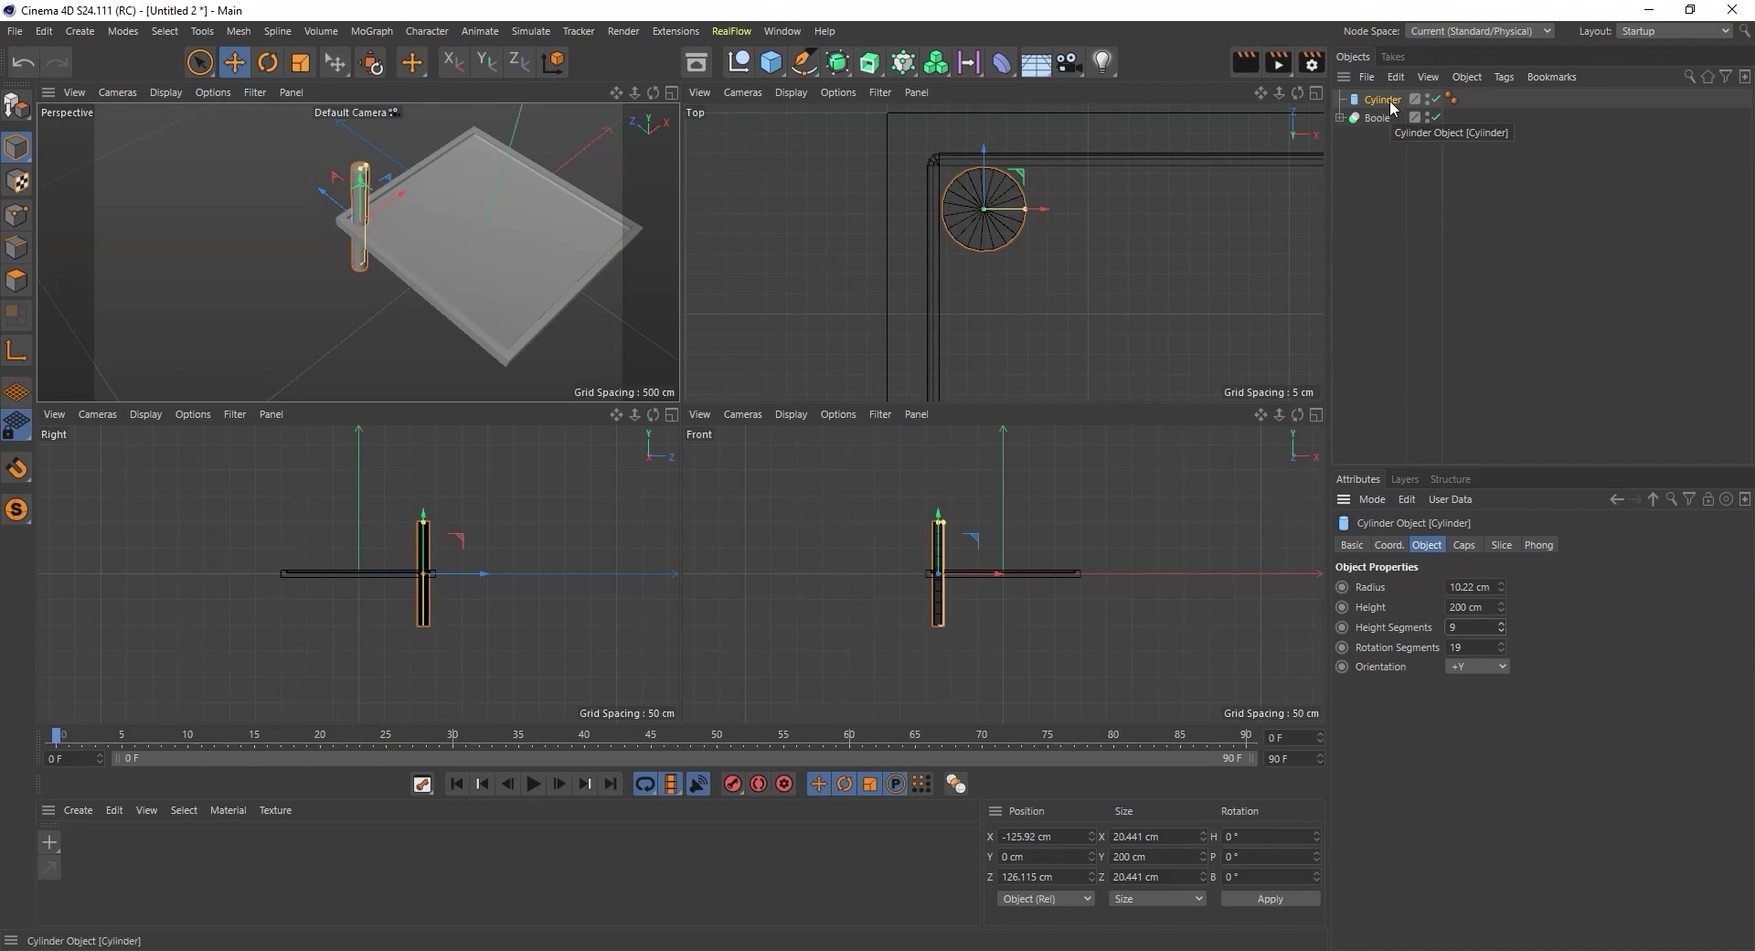
- Put the cylinder inside the Boole and place a copy at the top-right corner
left_click_drag(1386, 101, 1380, 119)
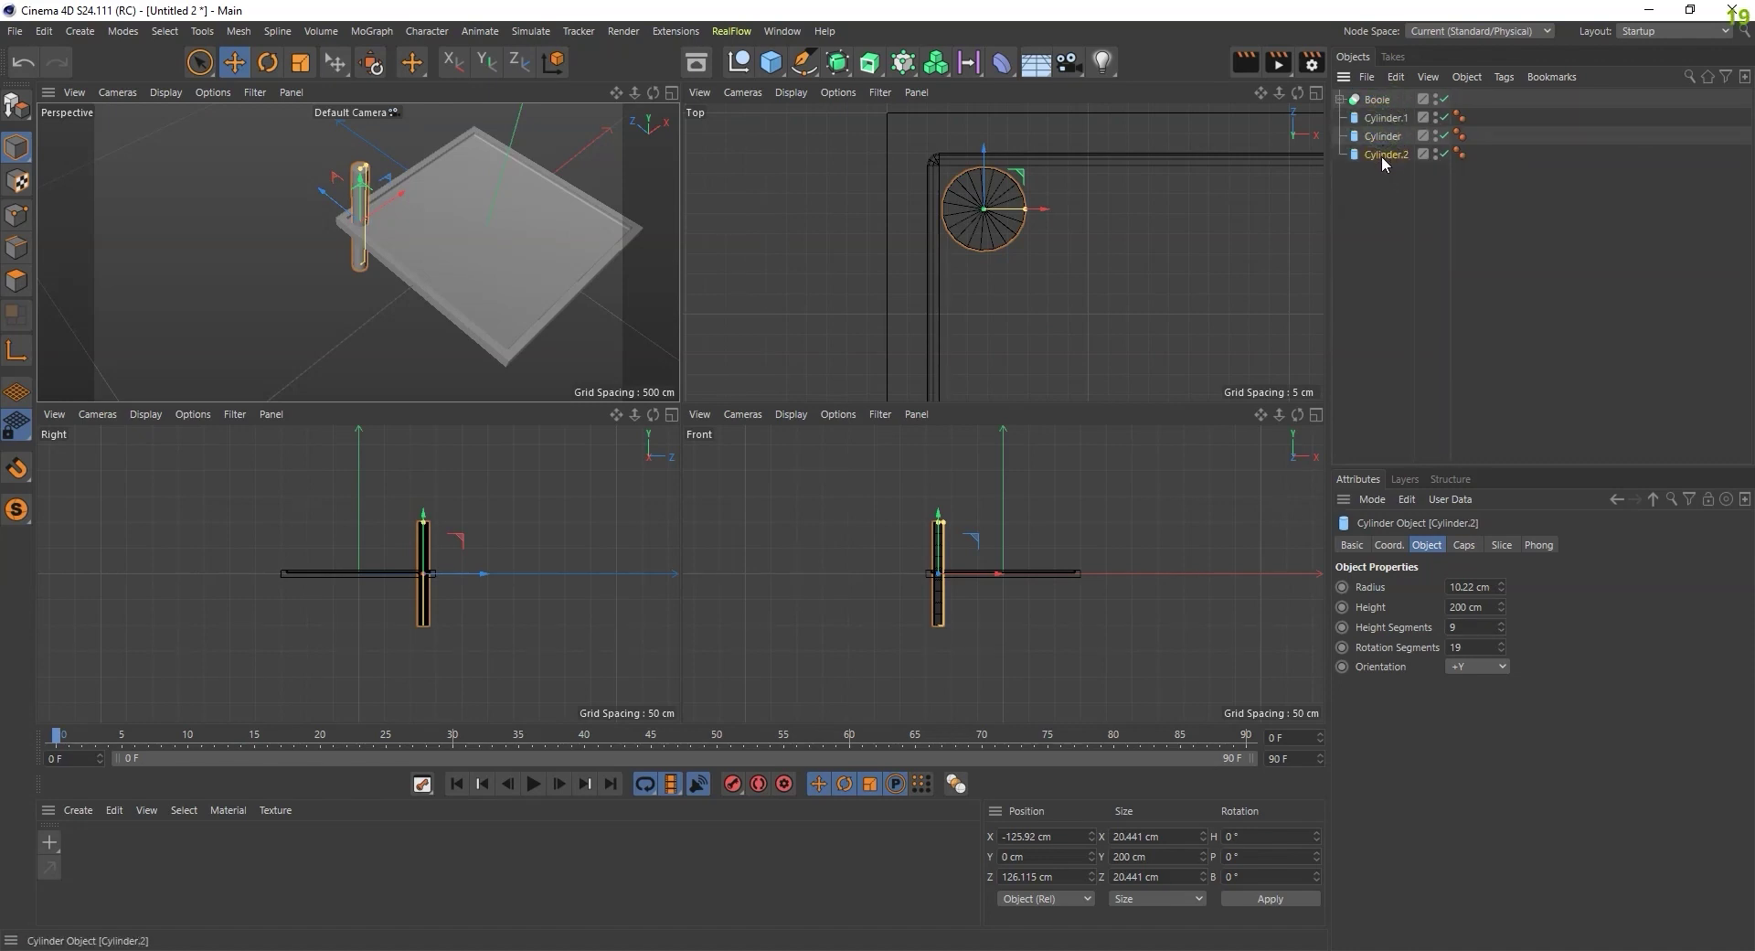
left_click_drag(1381, 155, 1380, 172, "ctrl")
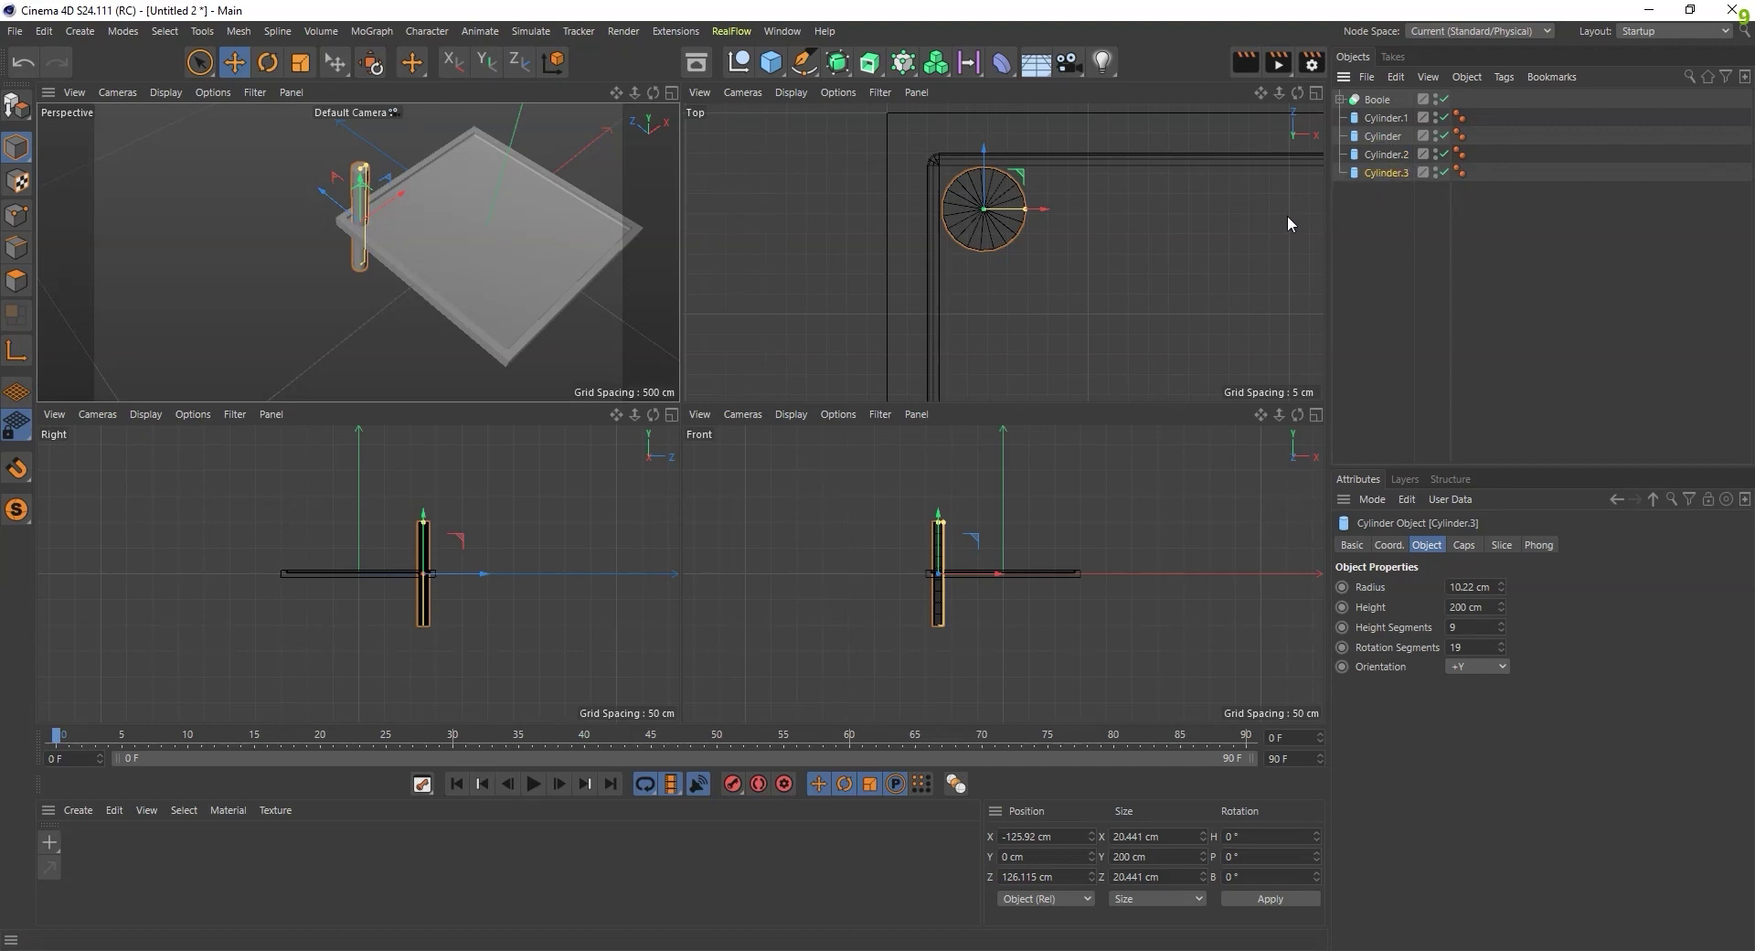
middle_click(1130, 287)
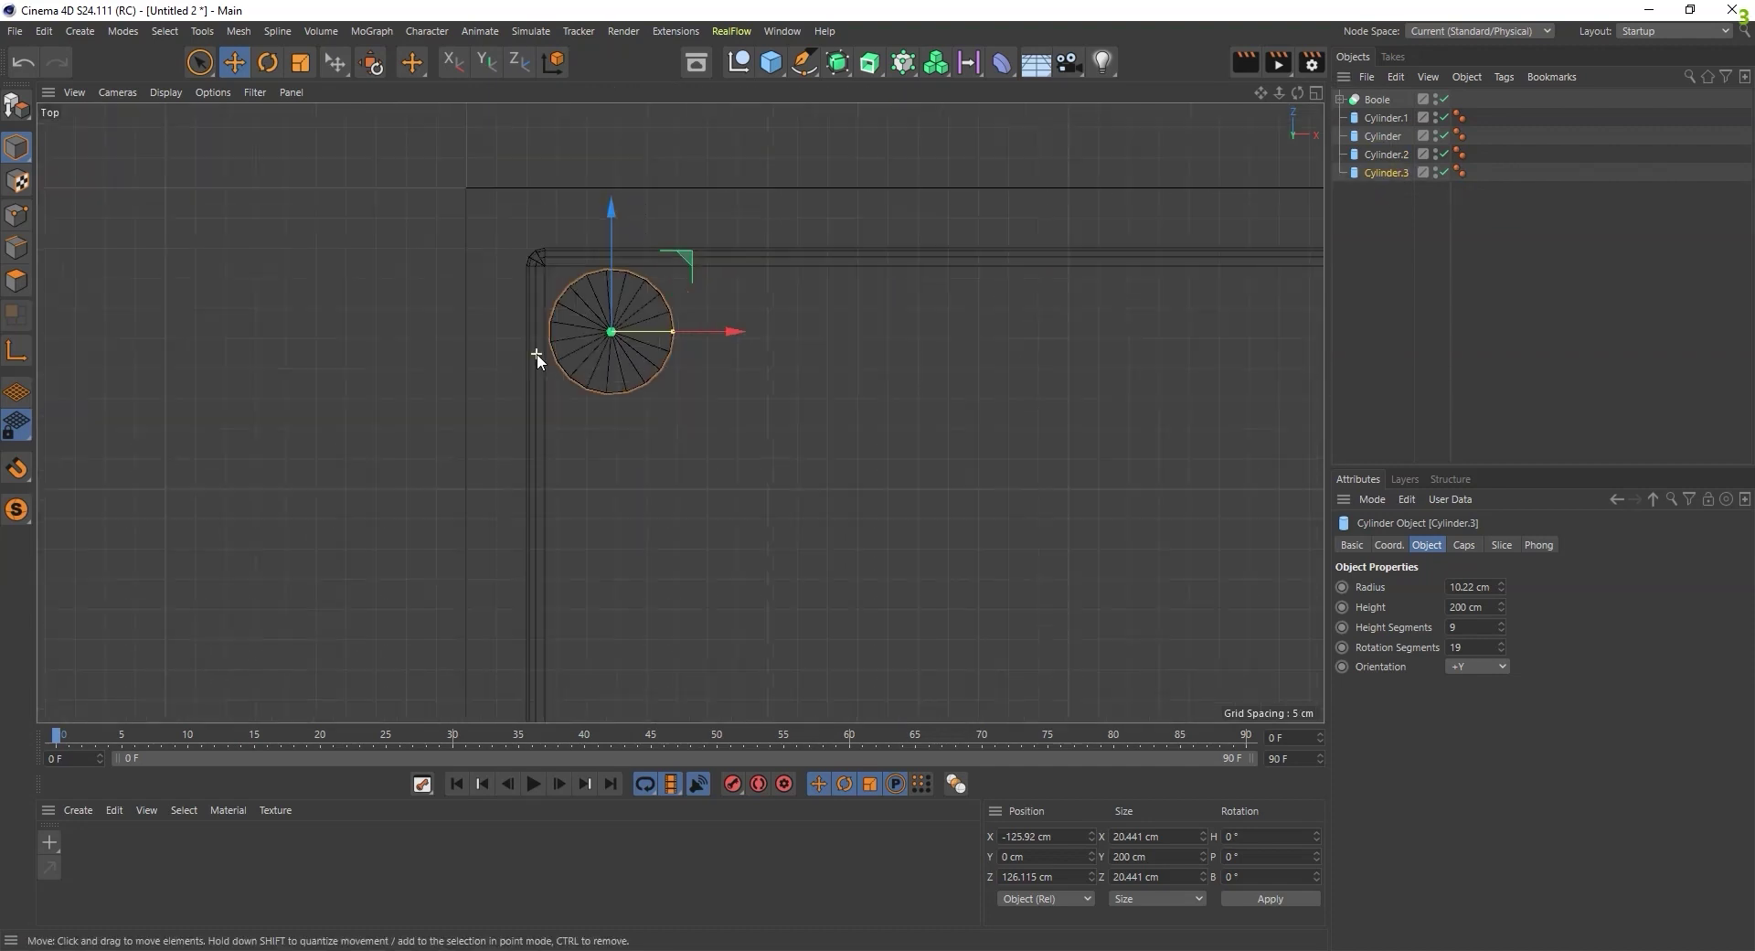
scroll(594, 369, "down", 3)
scroll(1035, 490, "down", 2)
scroll(518, 364, "up", 3)
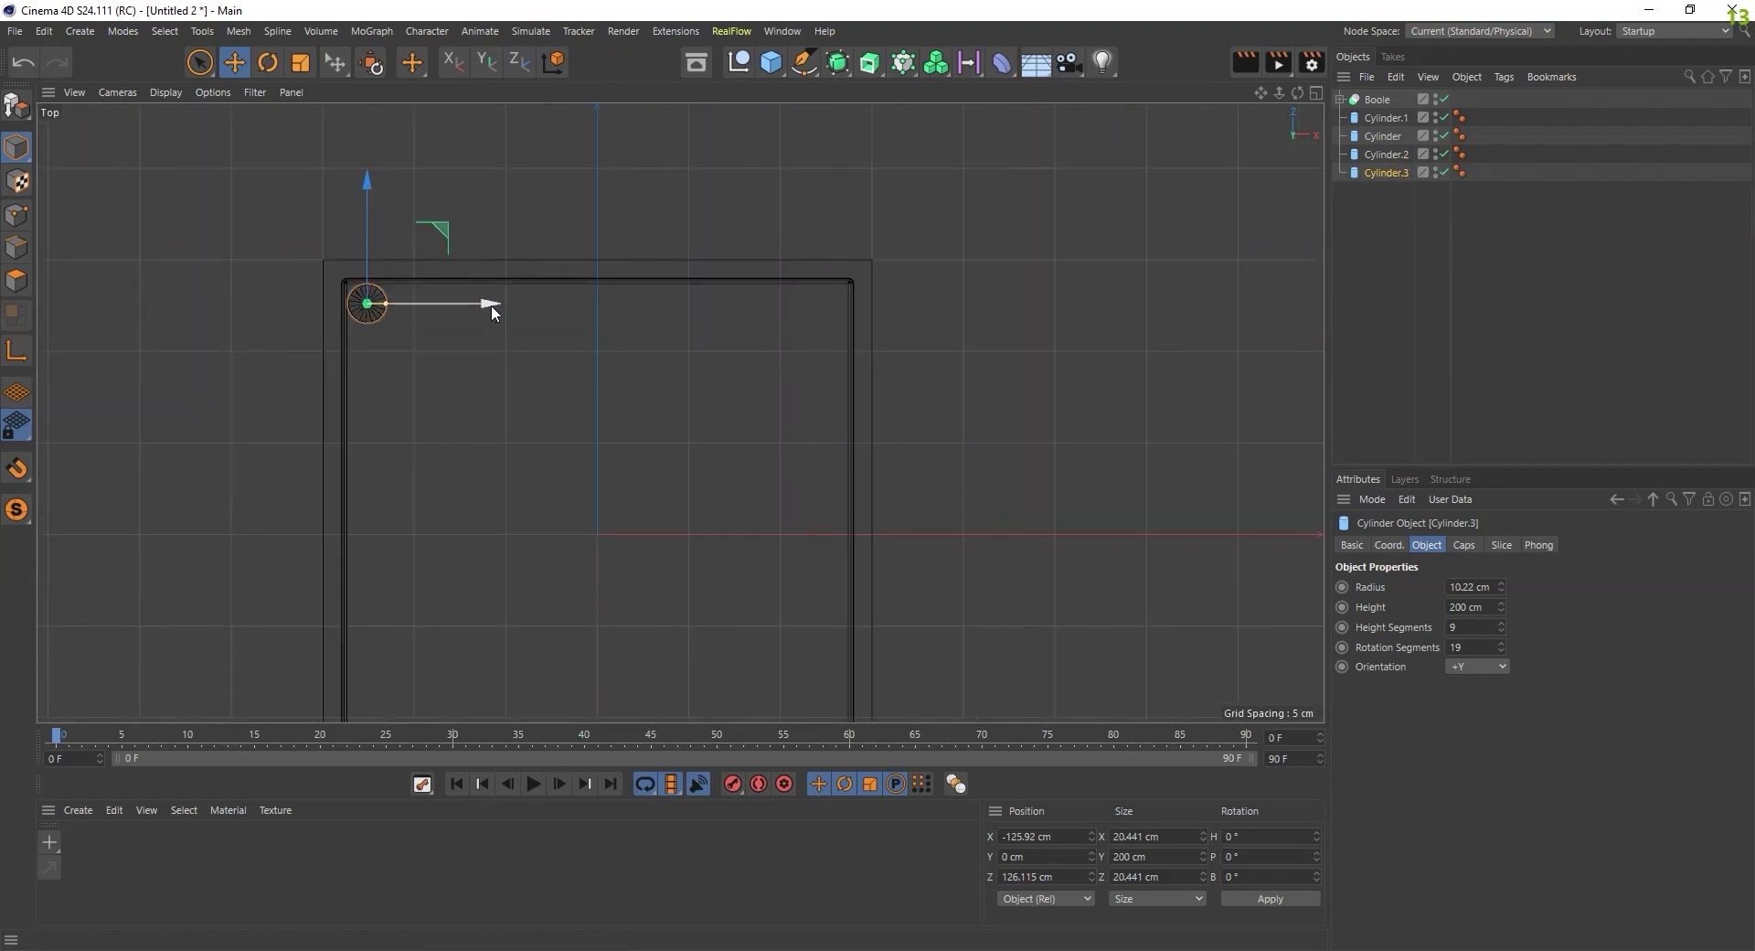
left_click_drag(491, 304, 947, 311)
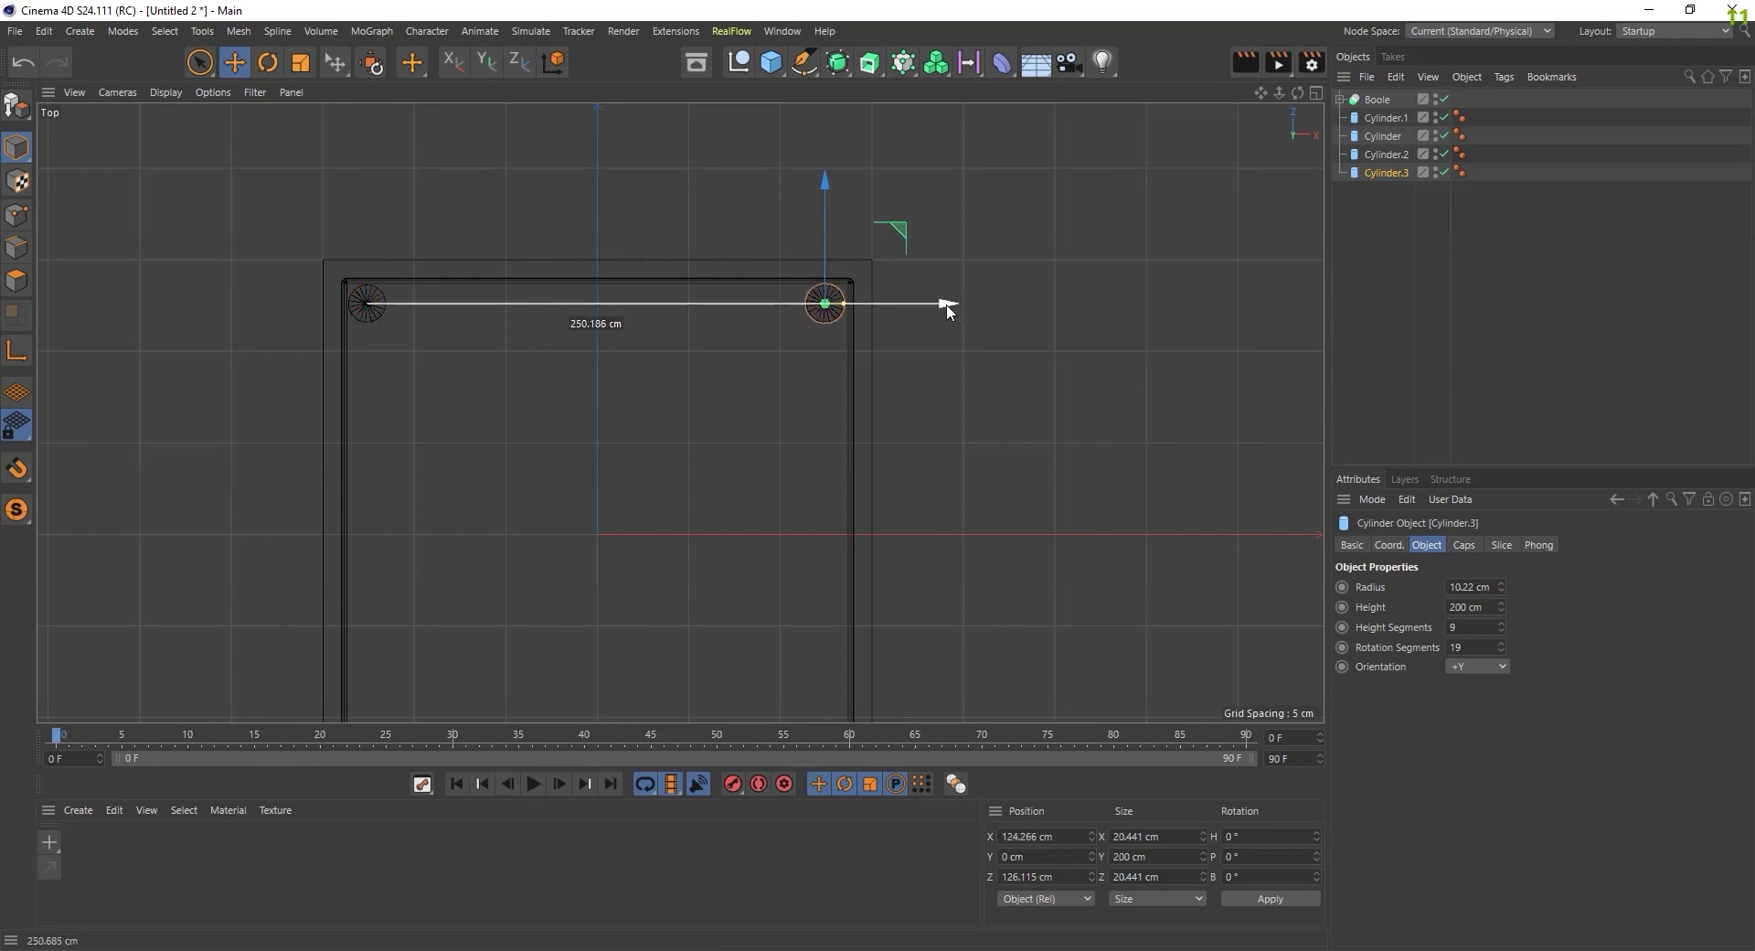
- Move one cylinder to the bottom-left corner and delete the extra cylinder
left_click(367, 316)
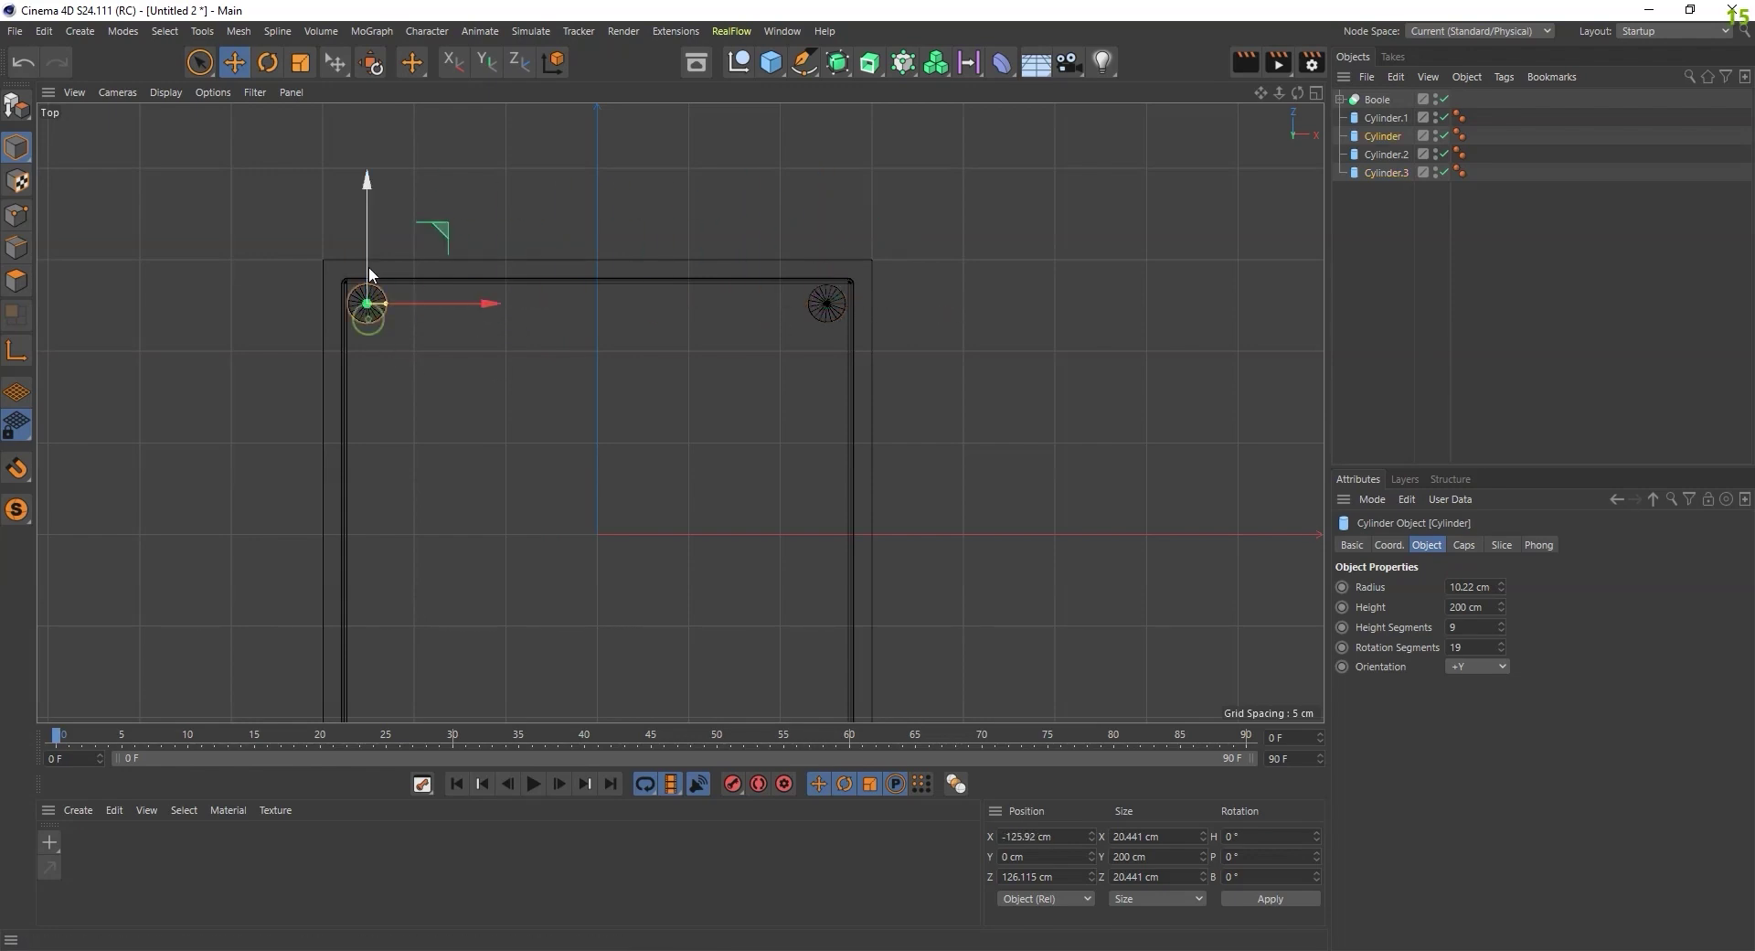
scroll(413, 221, "down", 3)
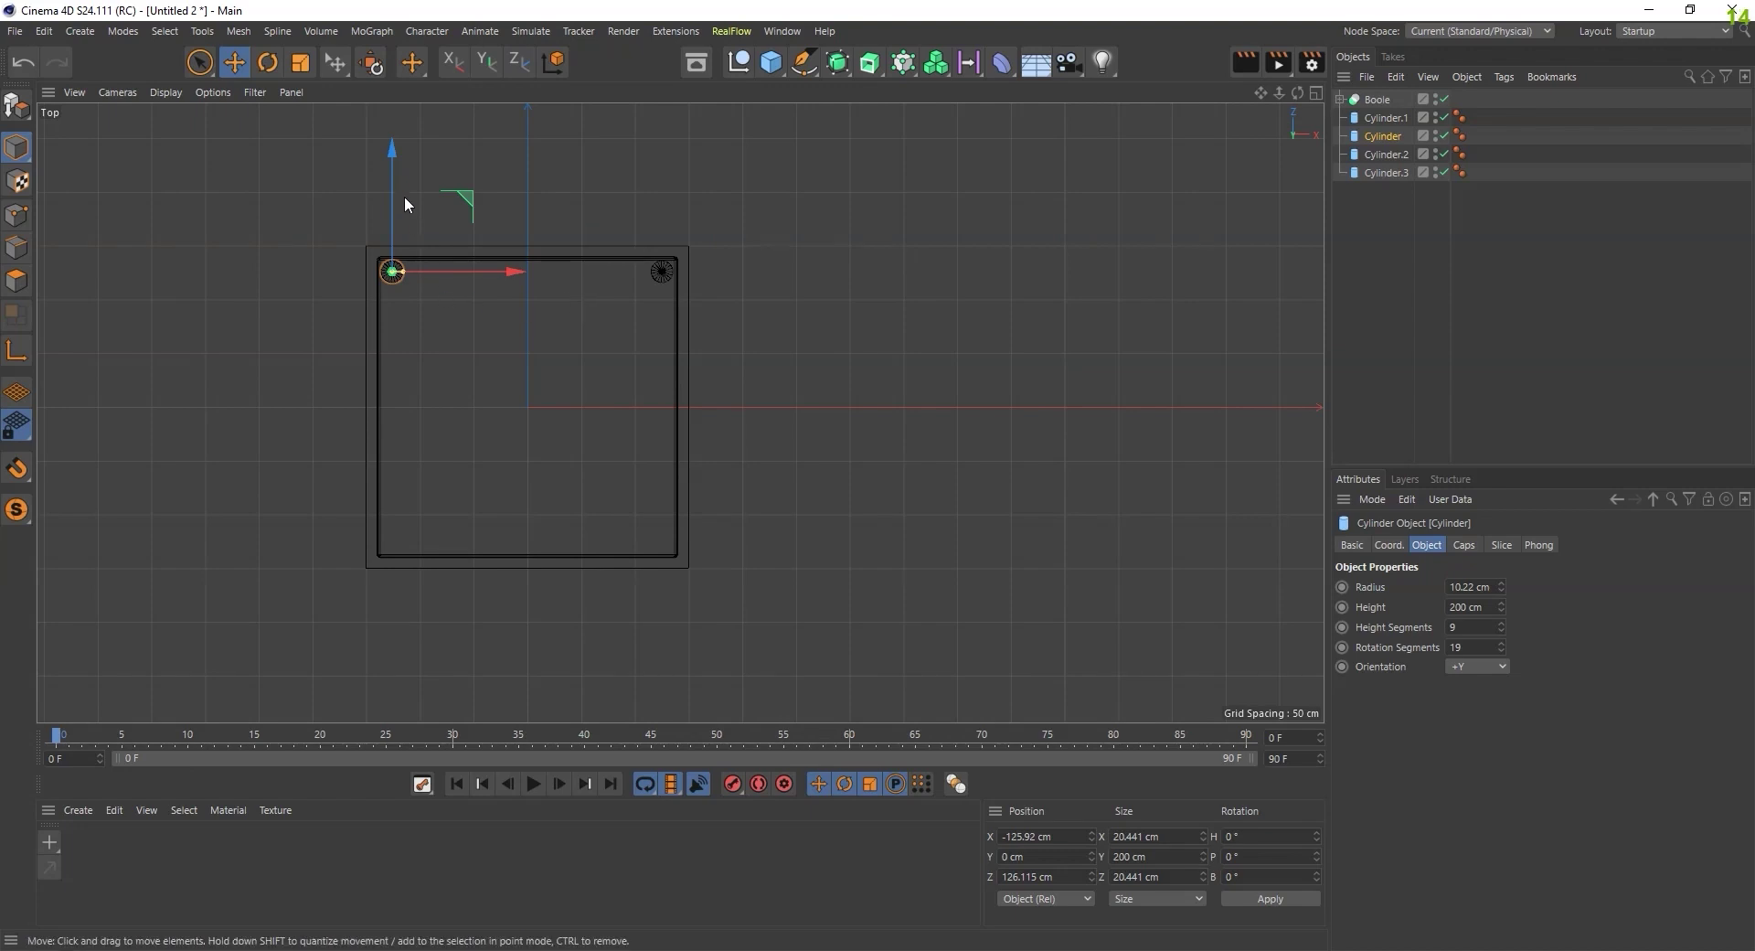
left_click_drag(392, 151, 420, 419)
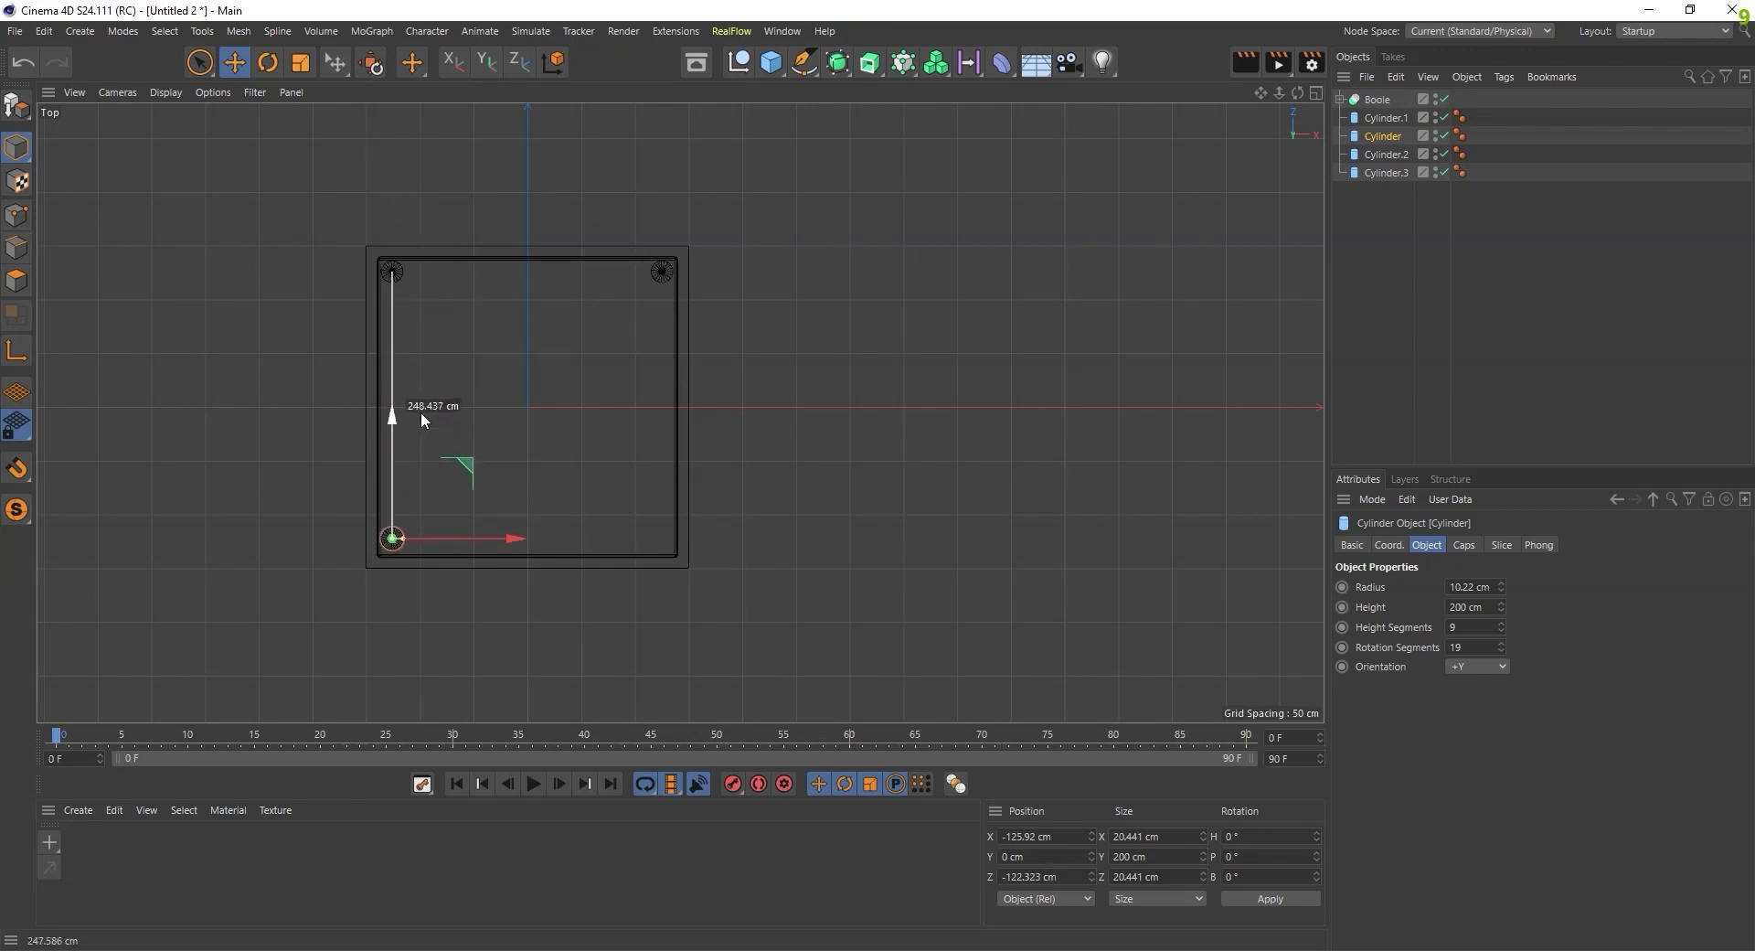
left_click(393, 272)
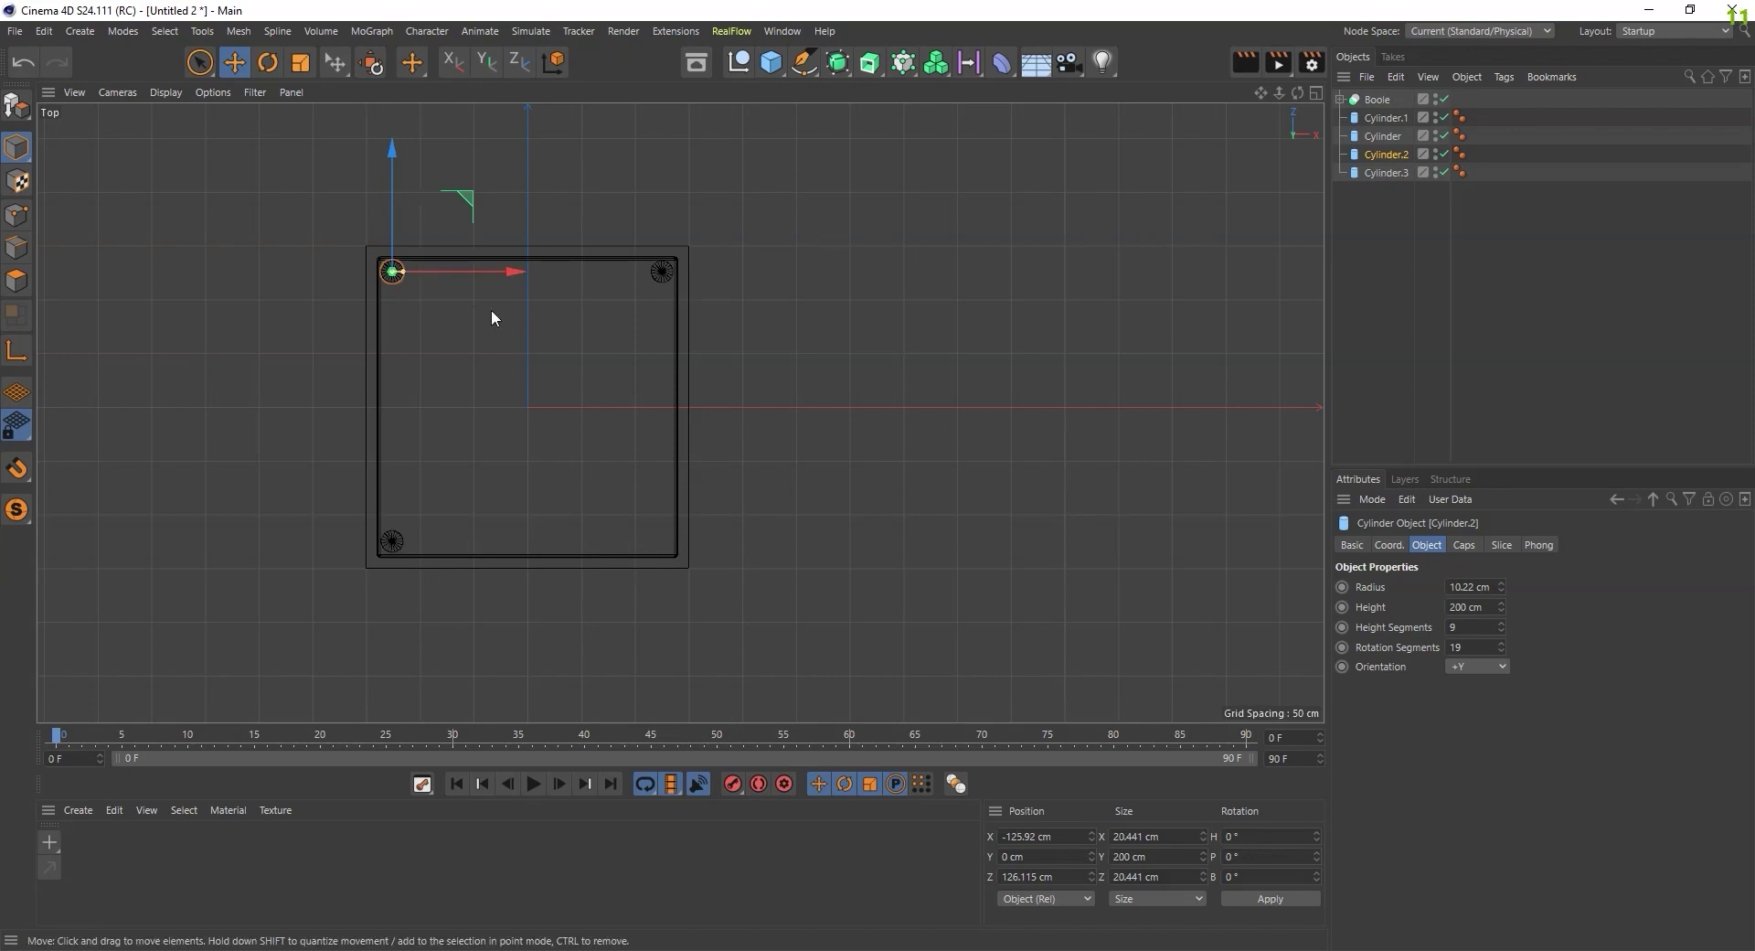
key("Delete")
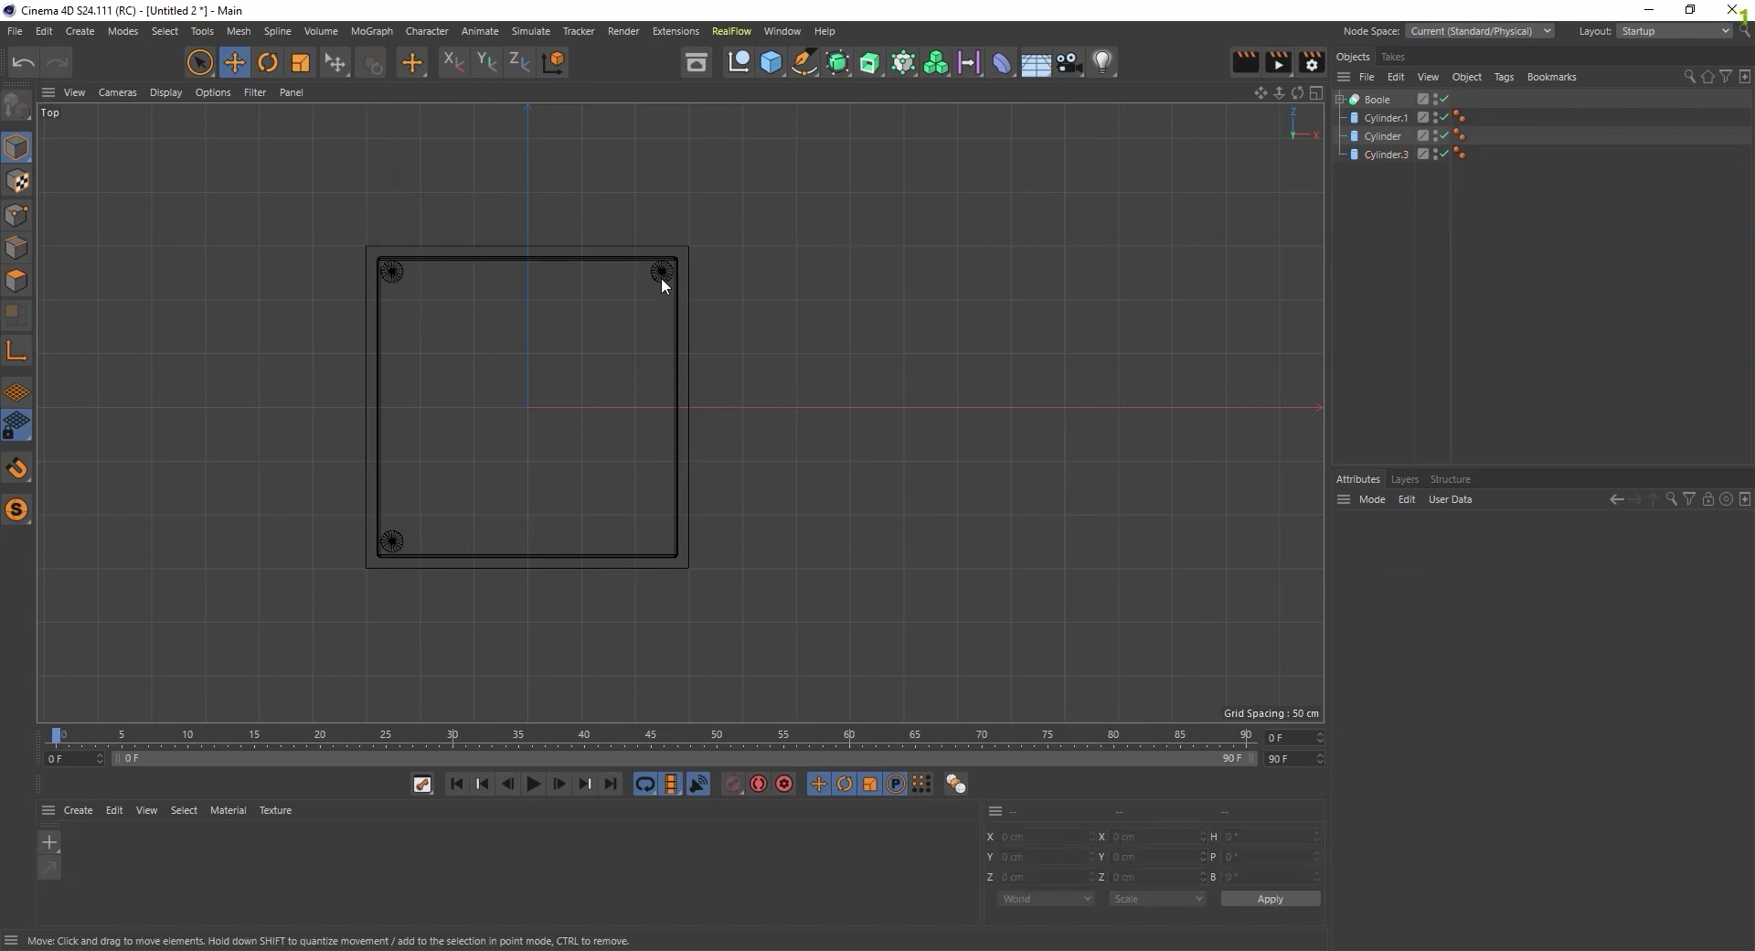
- Copy the top-right cylinder down to the bottom-right corner
left_click(661, 274)
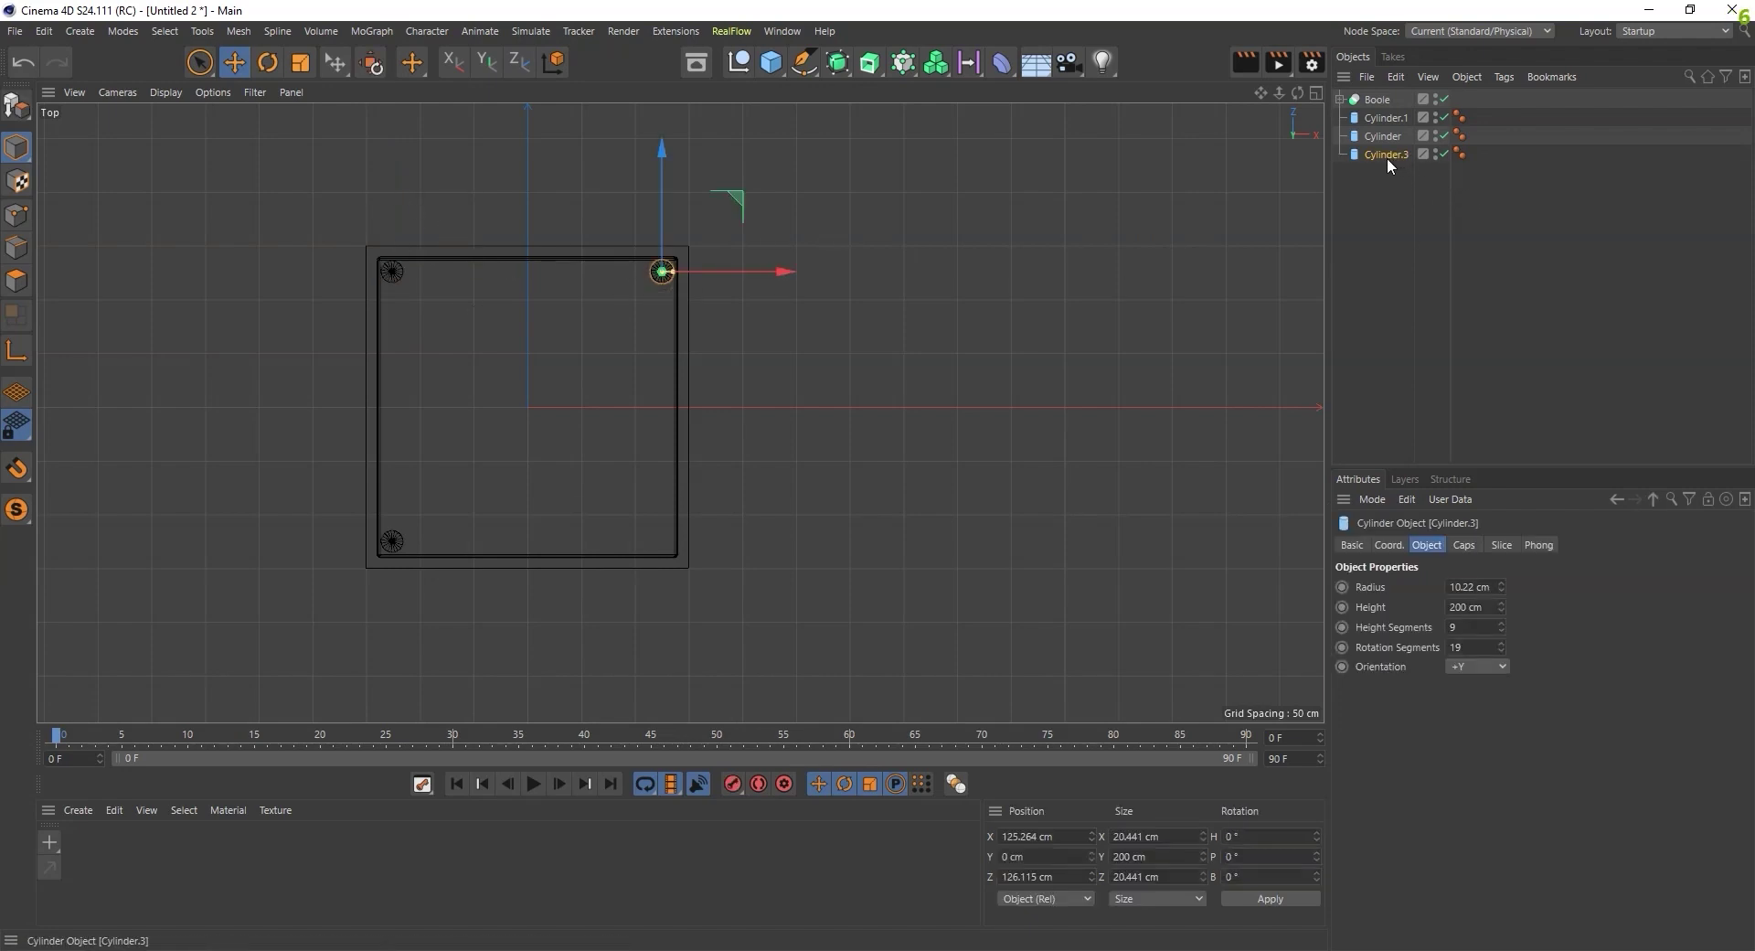
key("ctrl+c")
key("ctrl+v")
mouse_move(659, 160)
left_mouse_down()
mouse_move(668, 436)
mouse_move(672, 415)
left_mouse_up()
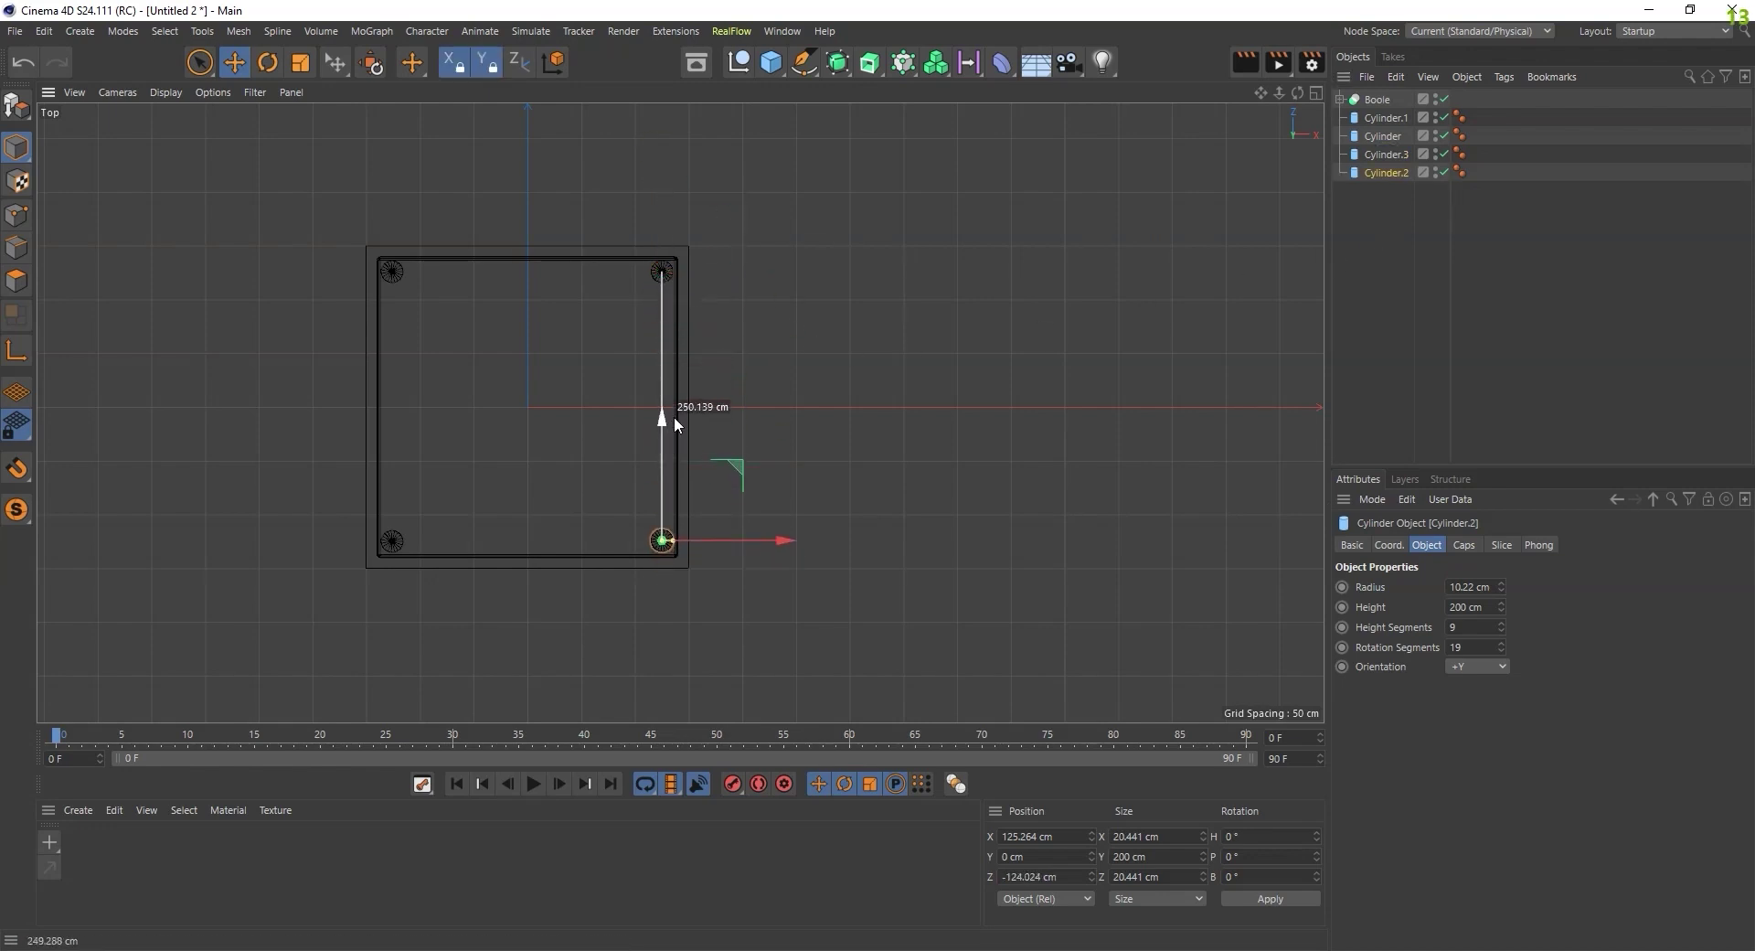
left_click(221, 583)
scroll(793, 530, "up", 5)
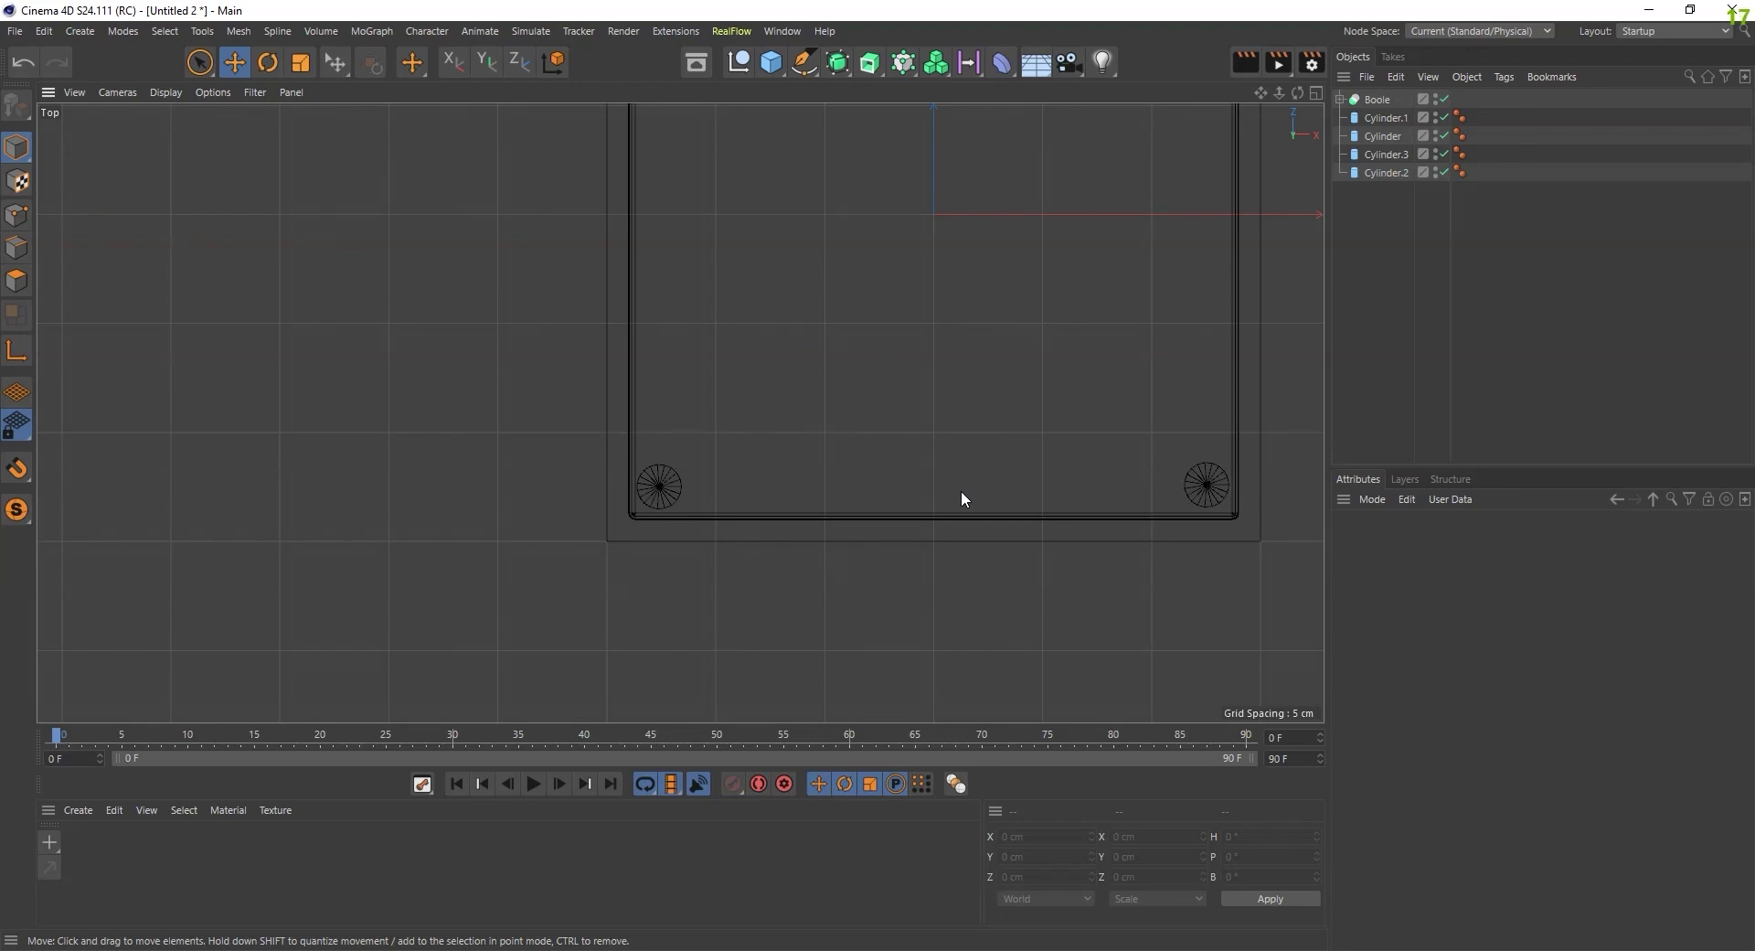
scroll(681, 544, "down", 3)
scroll(1172, 246, "down", 1)
- Maximize the Perspective view and orbit around the board
scroll(921, 168, "down", 1)
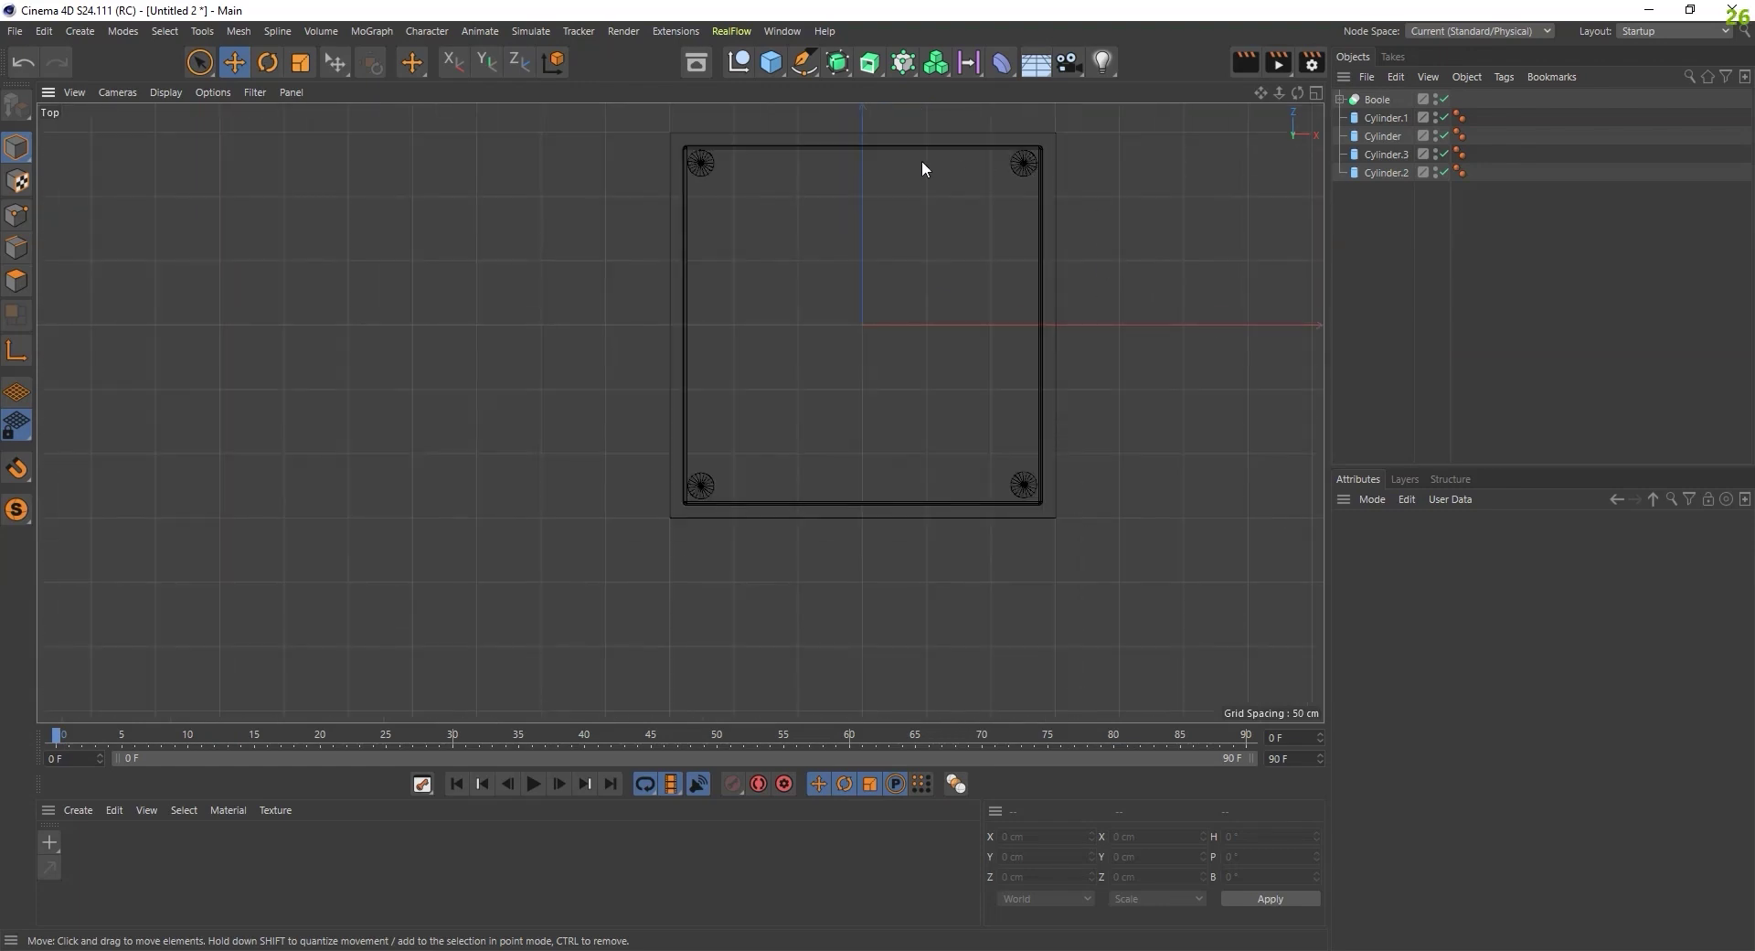
middle_click(485, 375)
middle_click(406, 378)
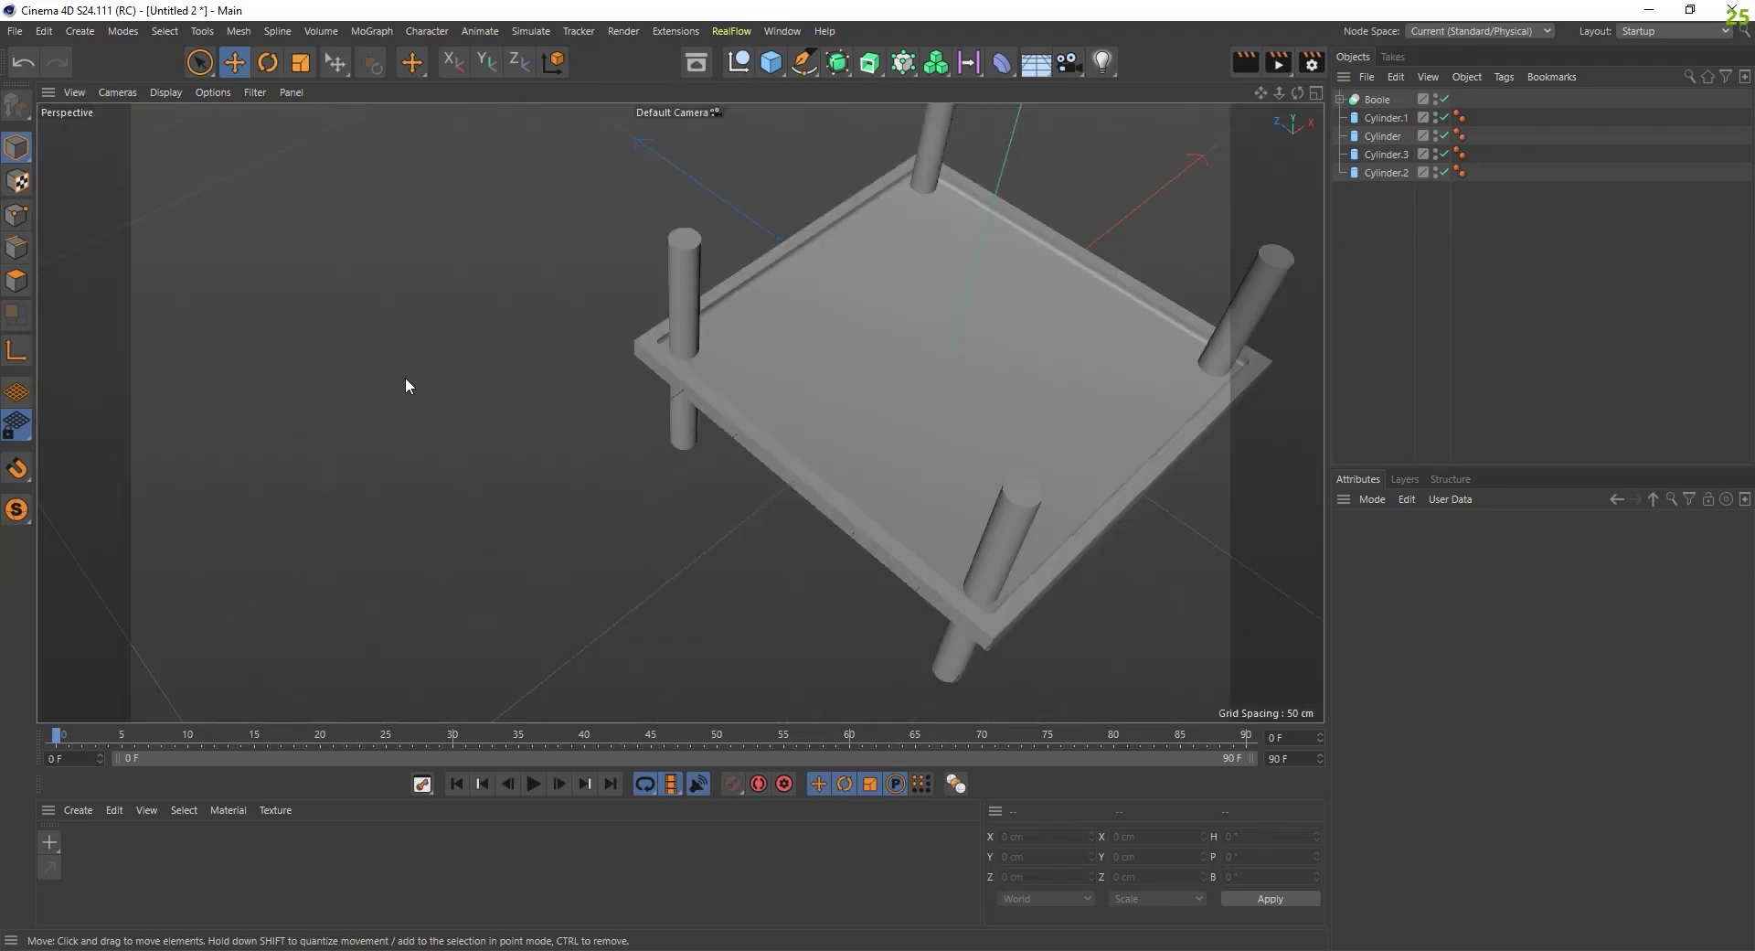
mouse_move(406, 378)
left_mouse_down("alt")
mouse_move(953, 574)
mouse_move(1088, 516)
mouse_move(830, 433)
left_mouse_up("alt")
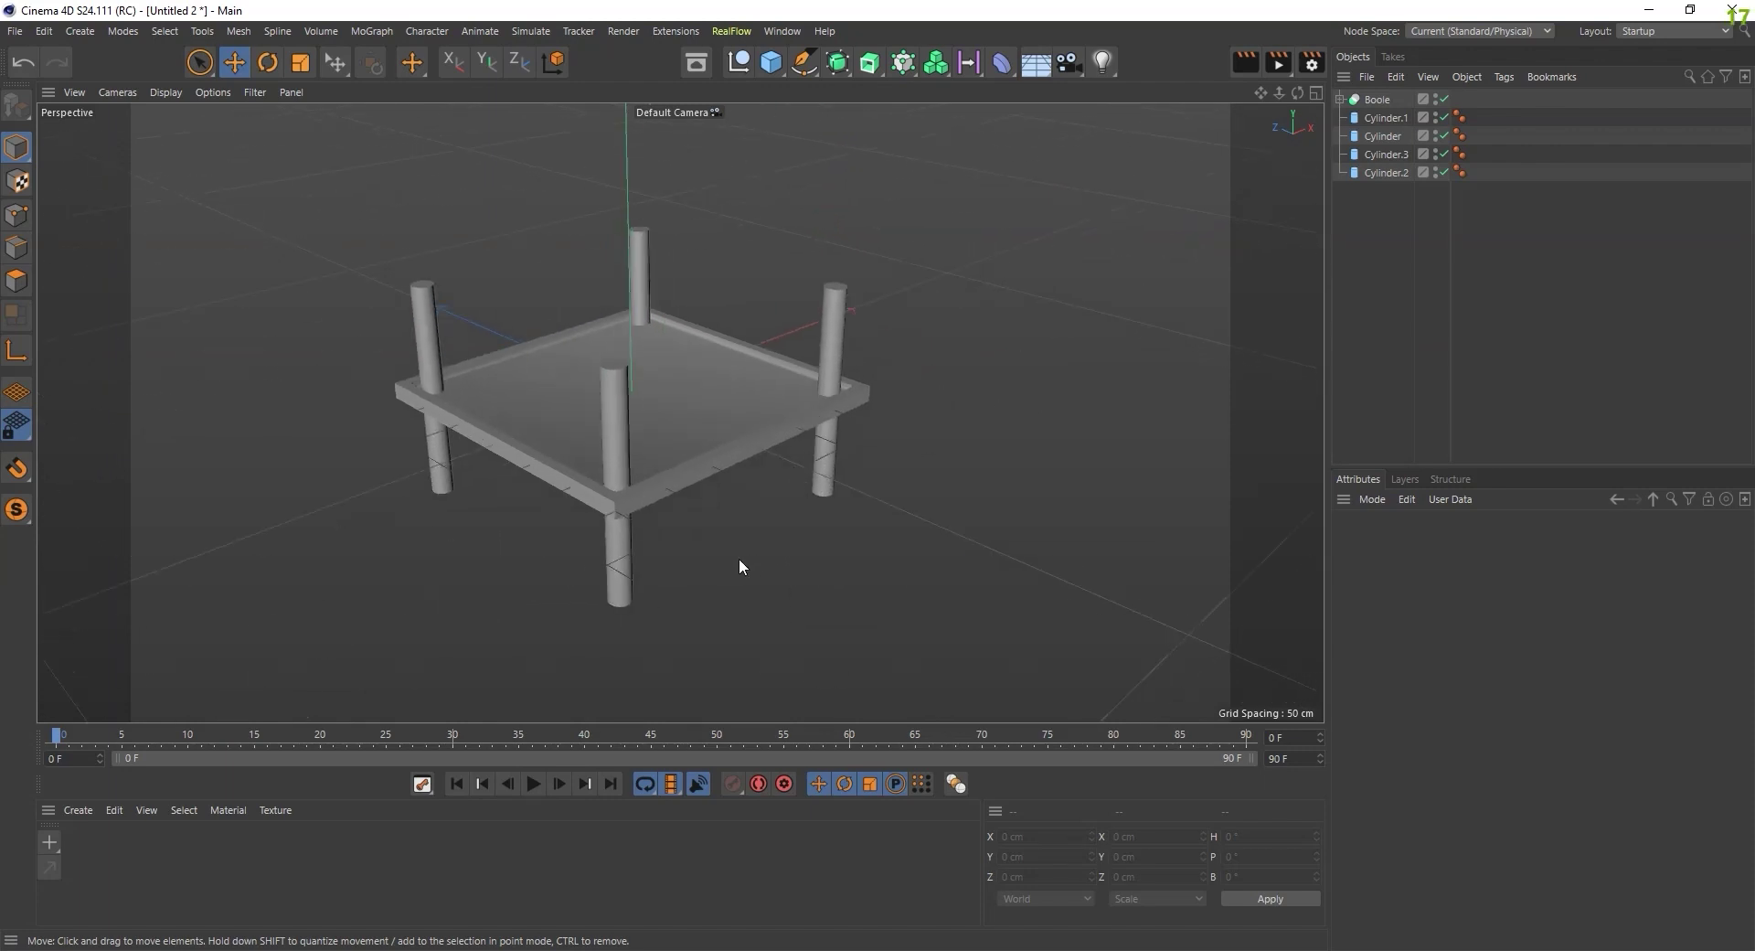
left_click_drag(741, 567, 713, 549, "alt")
scroll(818, 528, "up", 2)
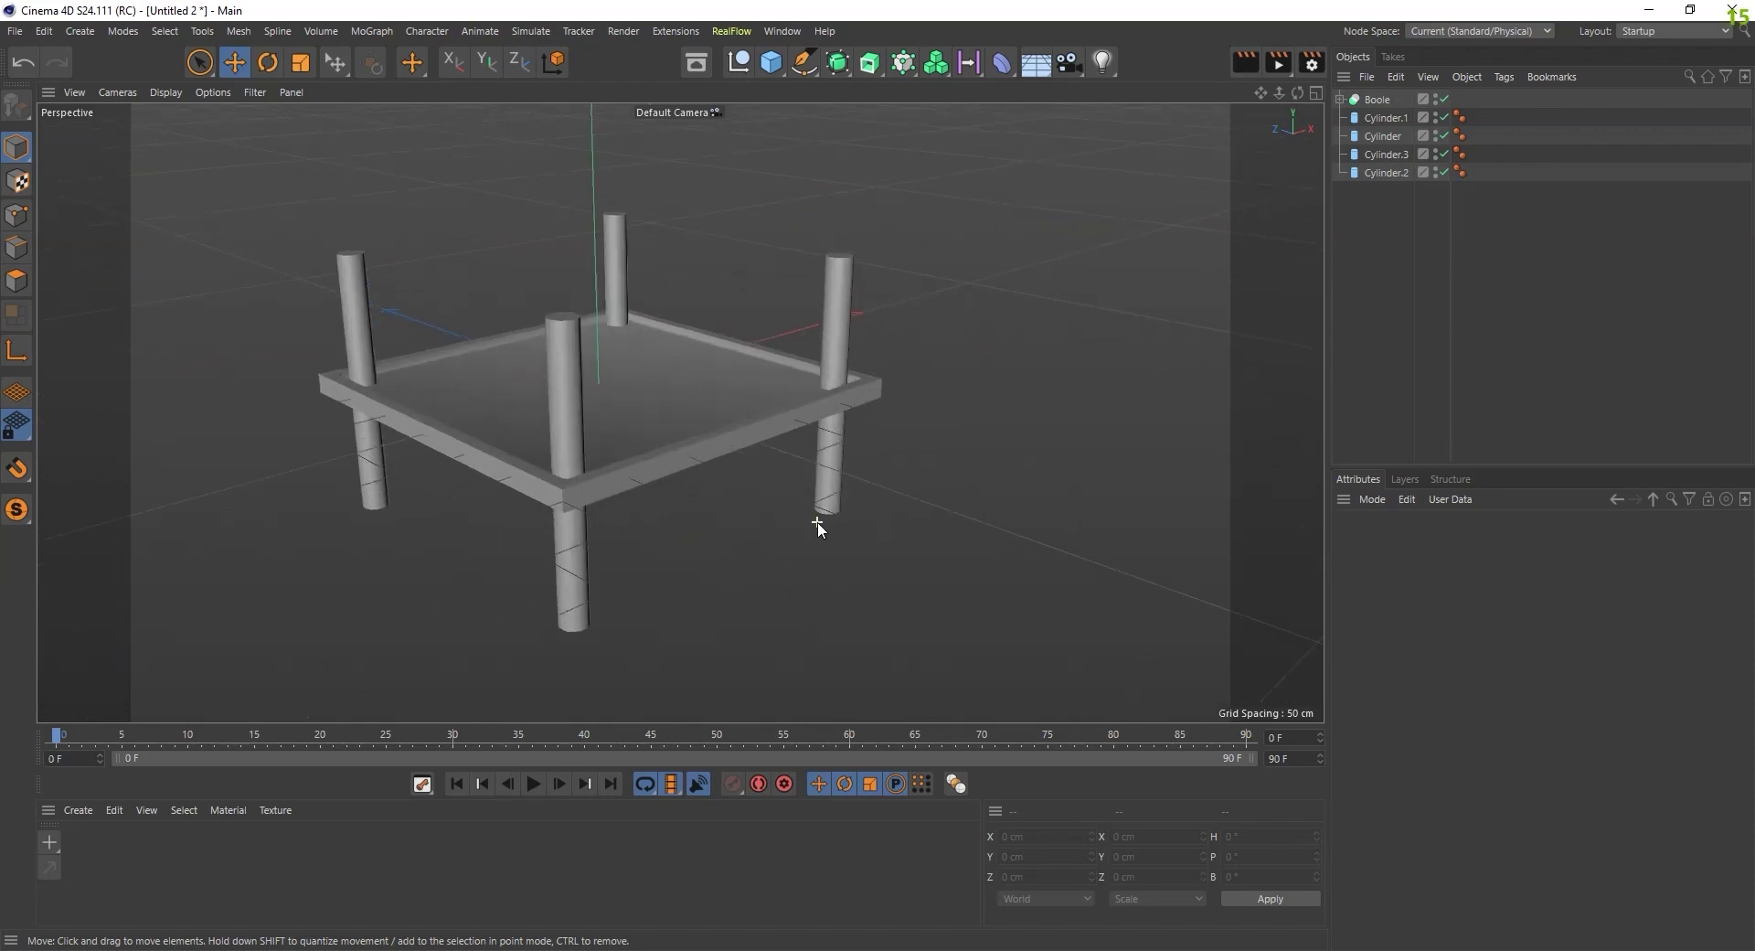
scroll(818, 525, "up", 1)
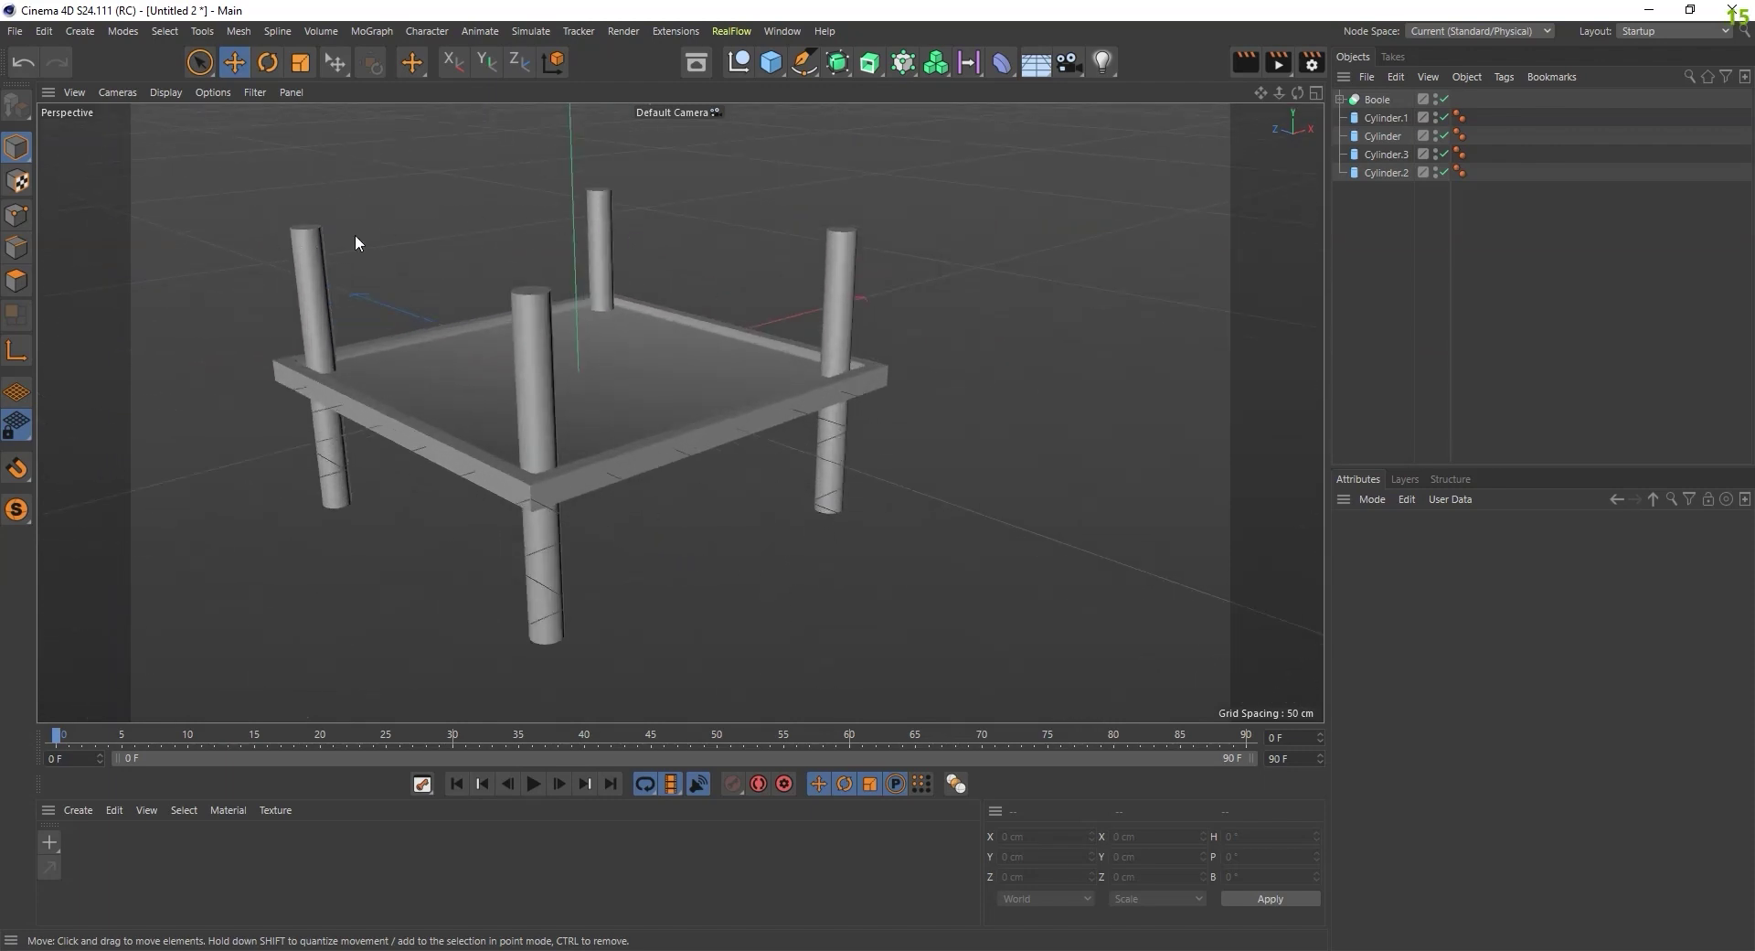
- Select all four pocket cylinders and make them editable polygon objects
left_click(1386, 118)
left_click(1386, 171, "shift")
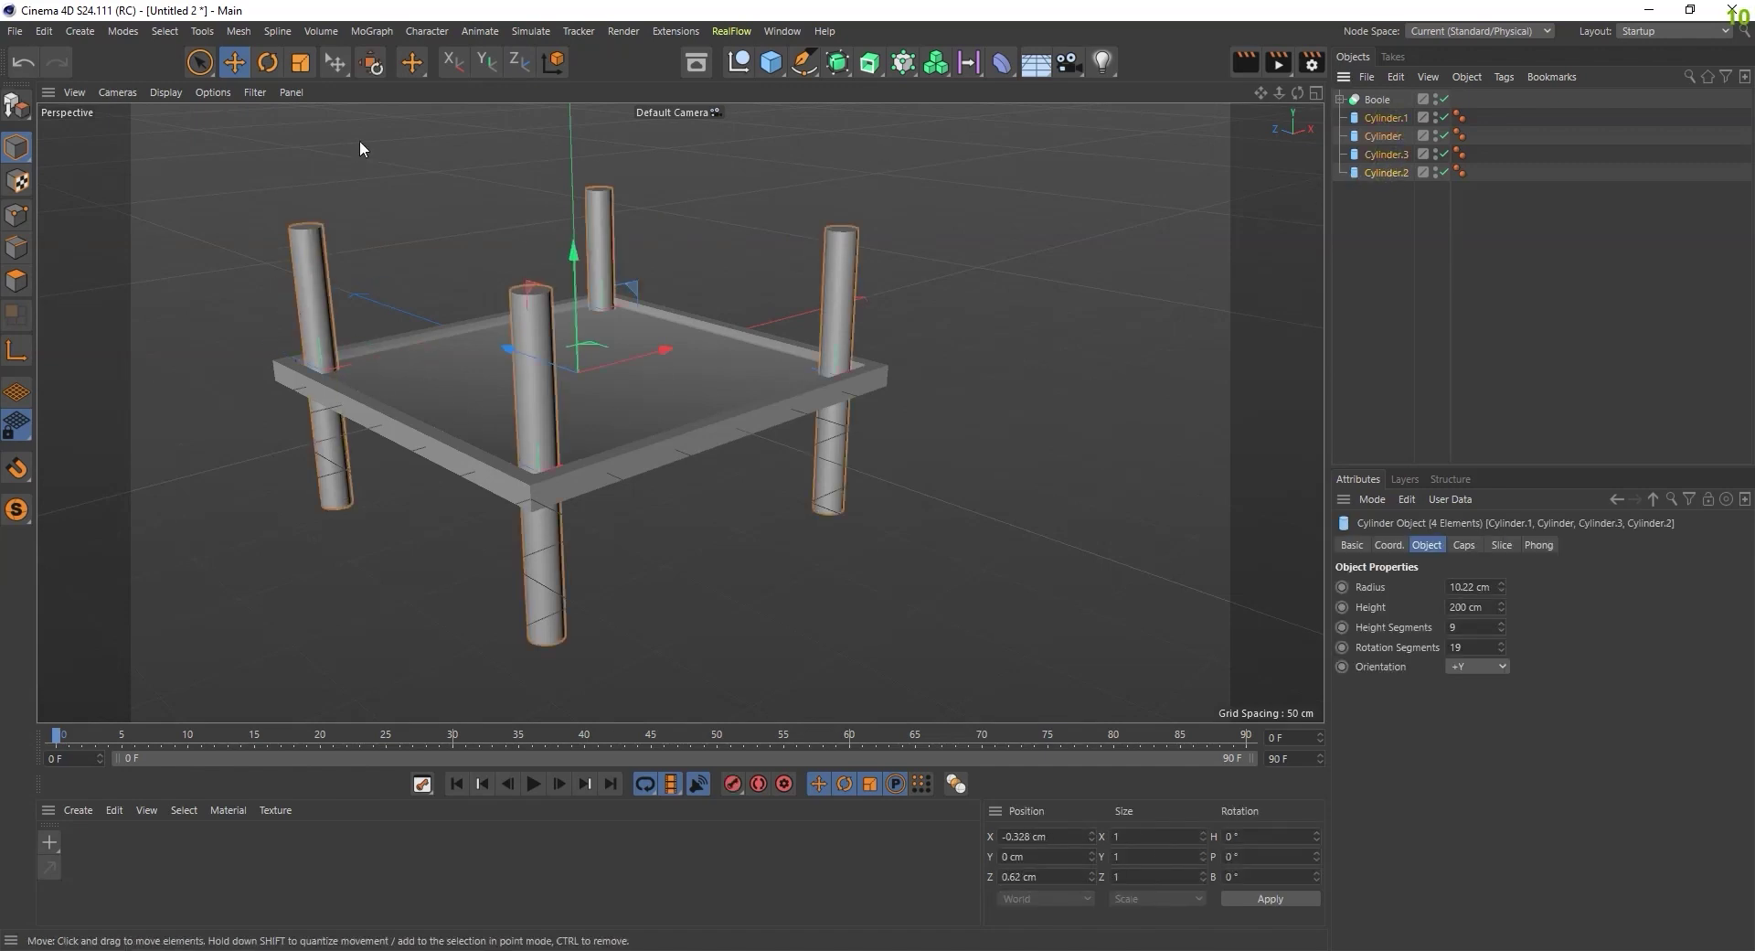
left_click(22, 109)
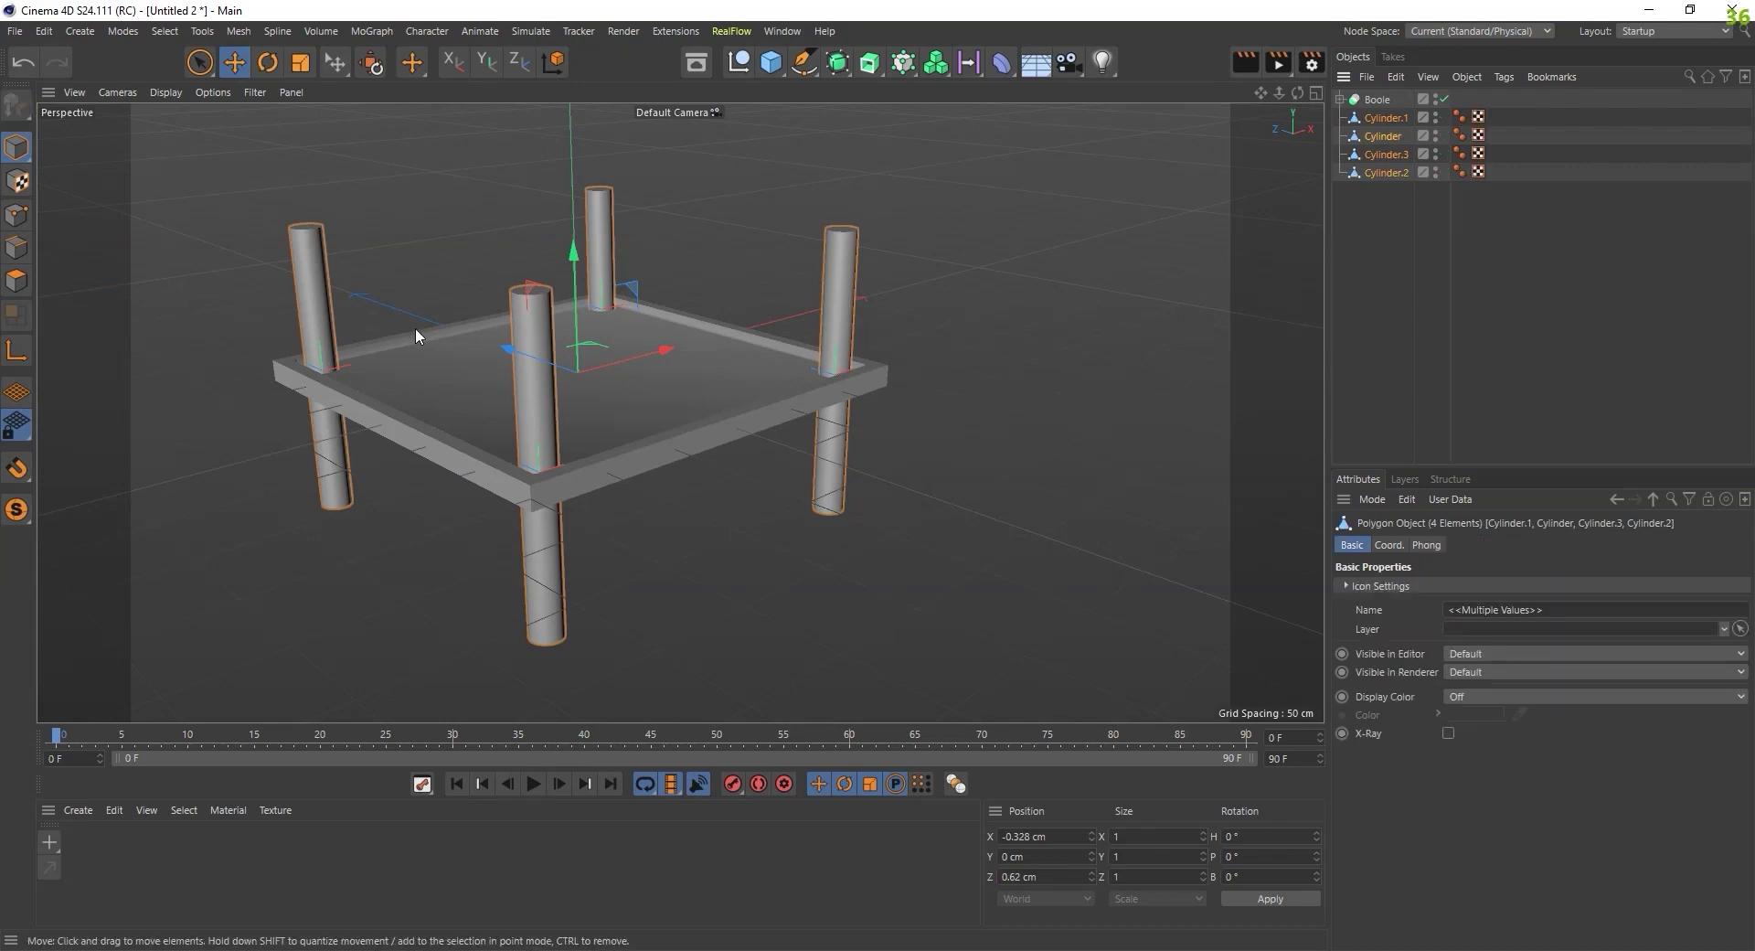
- Merge the four cylinders into Cylinder.1 with Connect Objects + Delete
right_click(1386, 122)
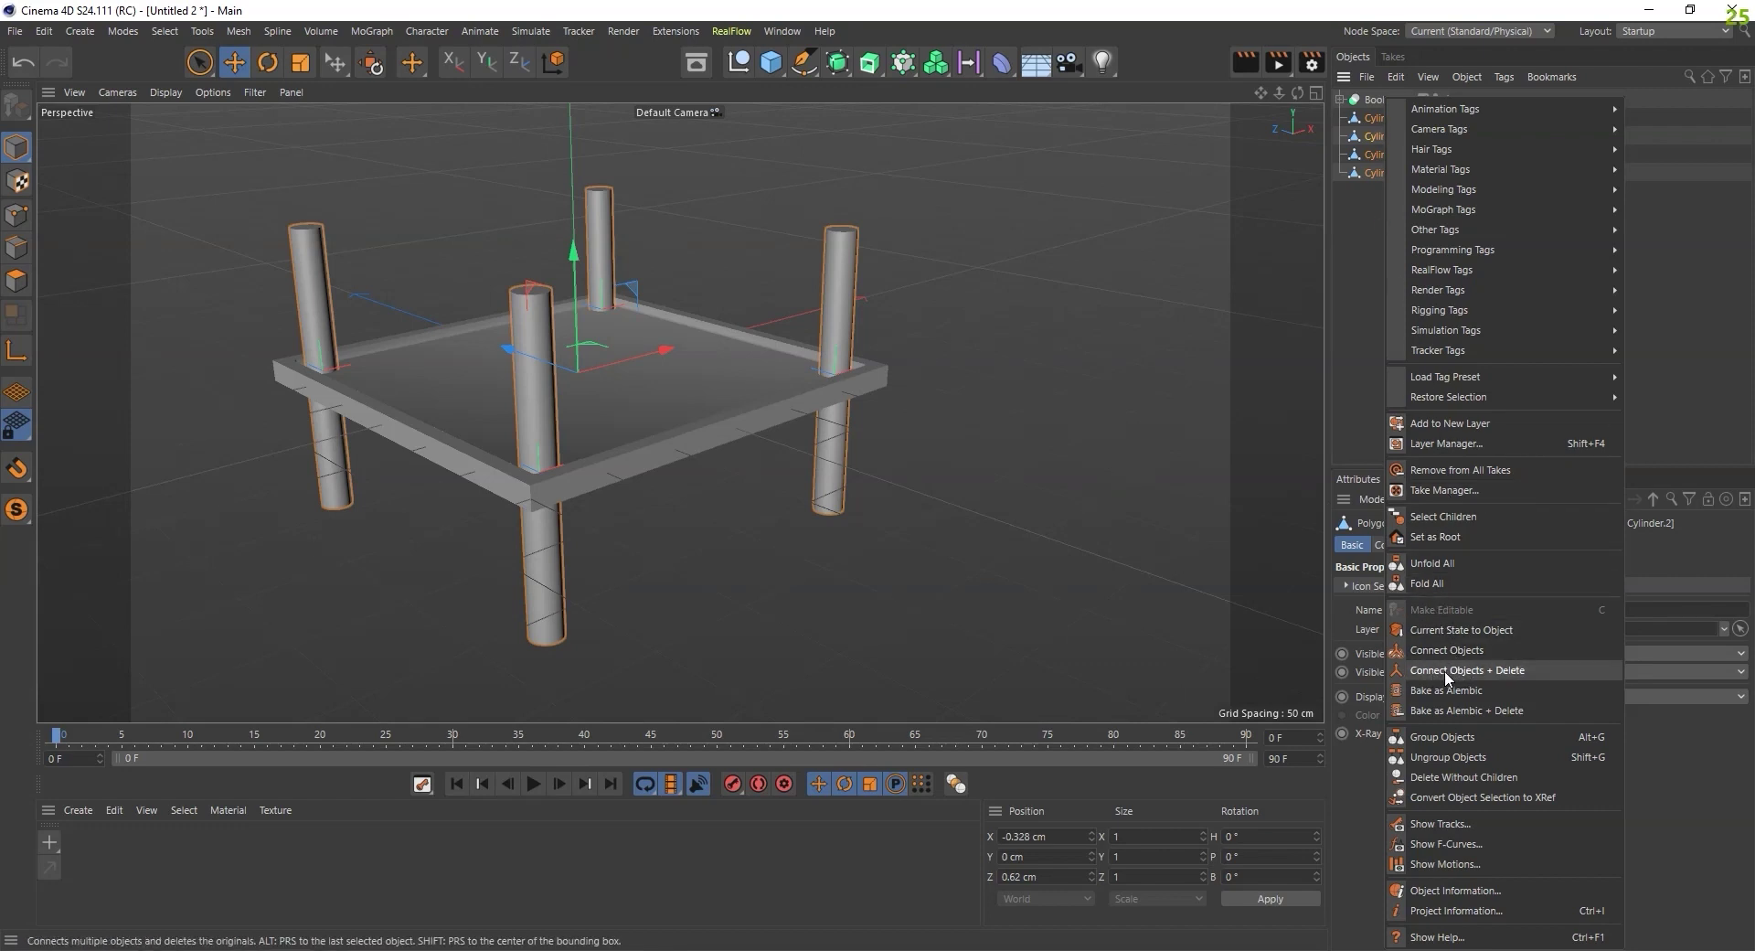
left_click(1473, 671)
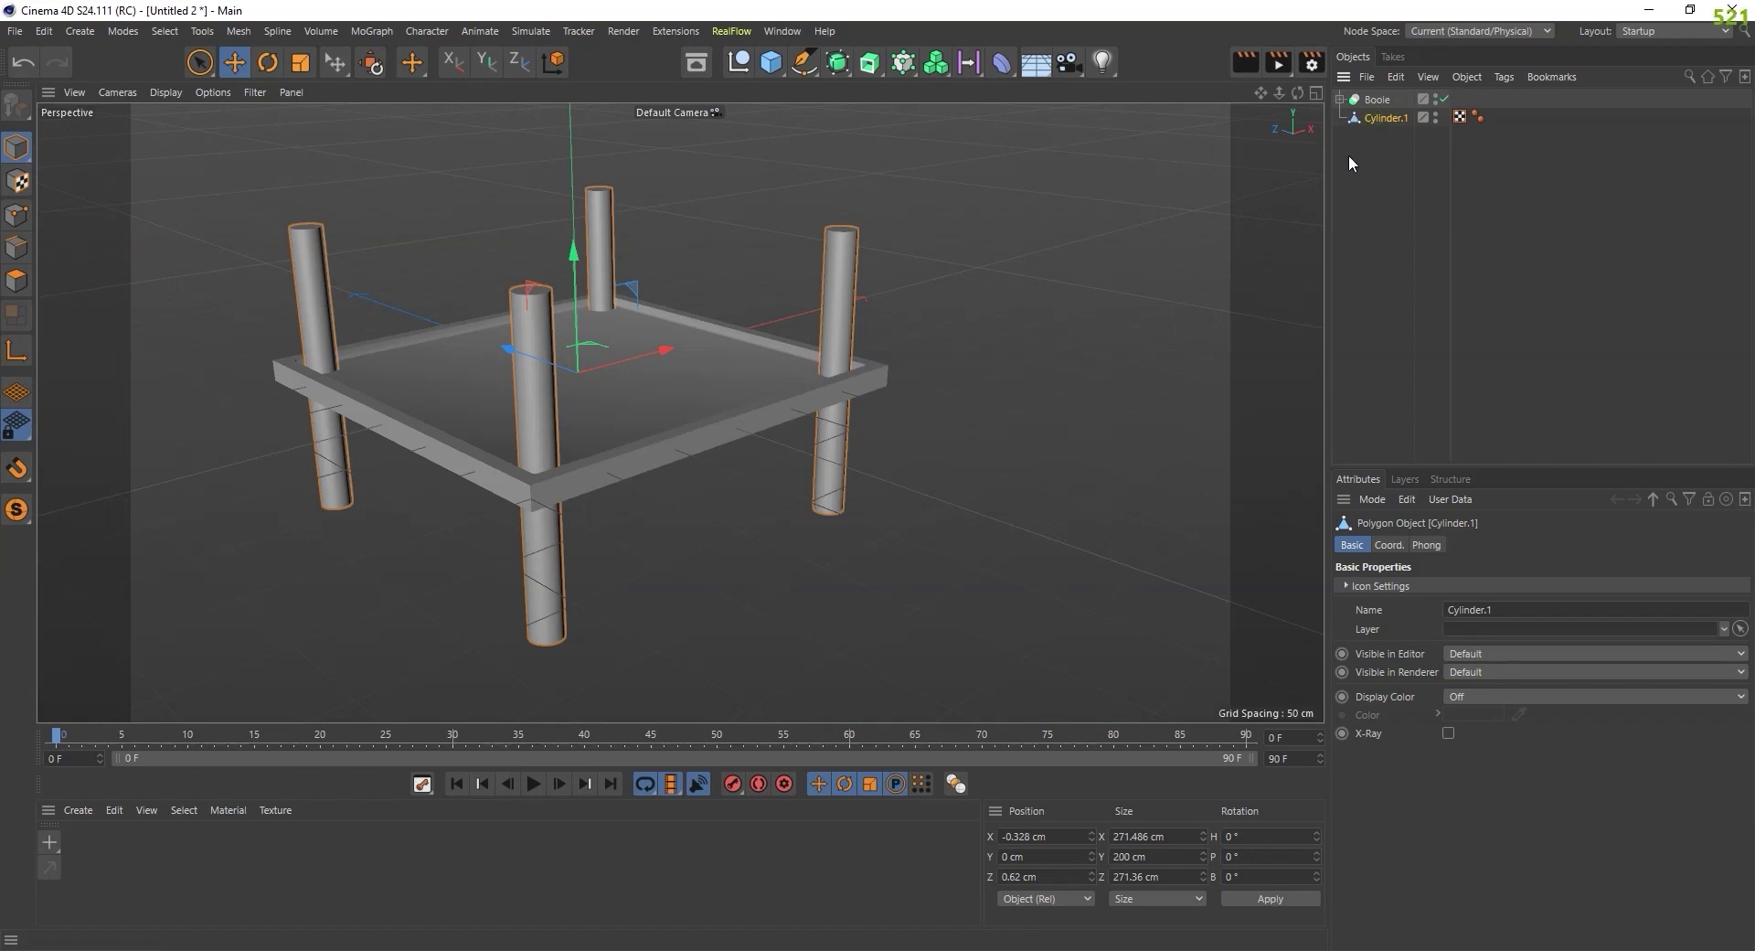
- Rename the recessed-slab Boole to 'board', then select Cylinder.1
left_click(1339, 99)
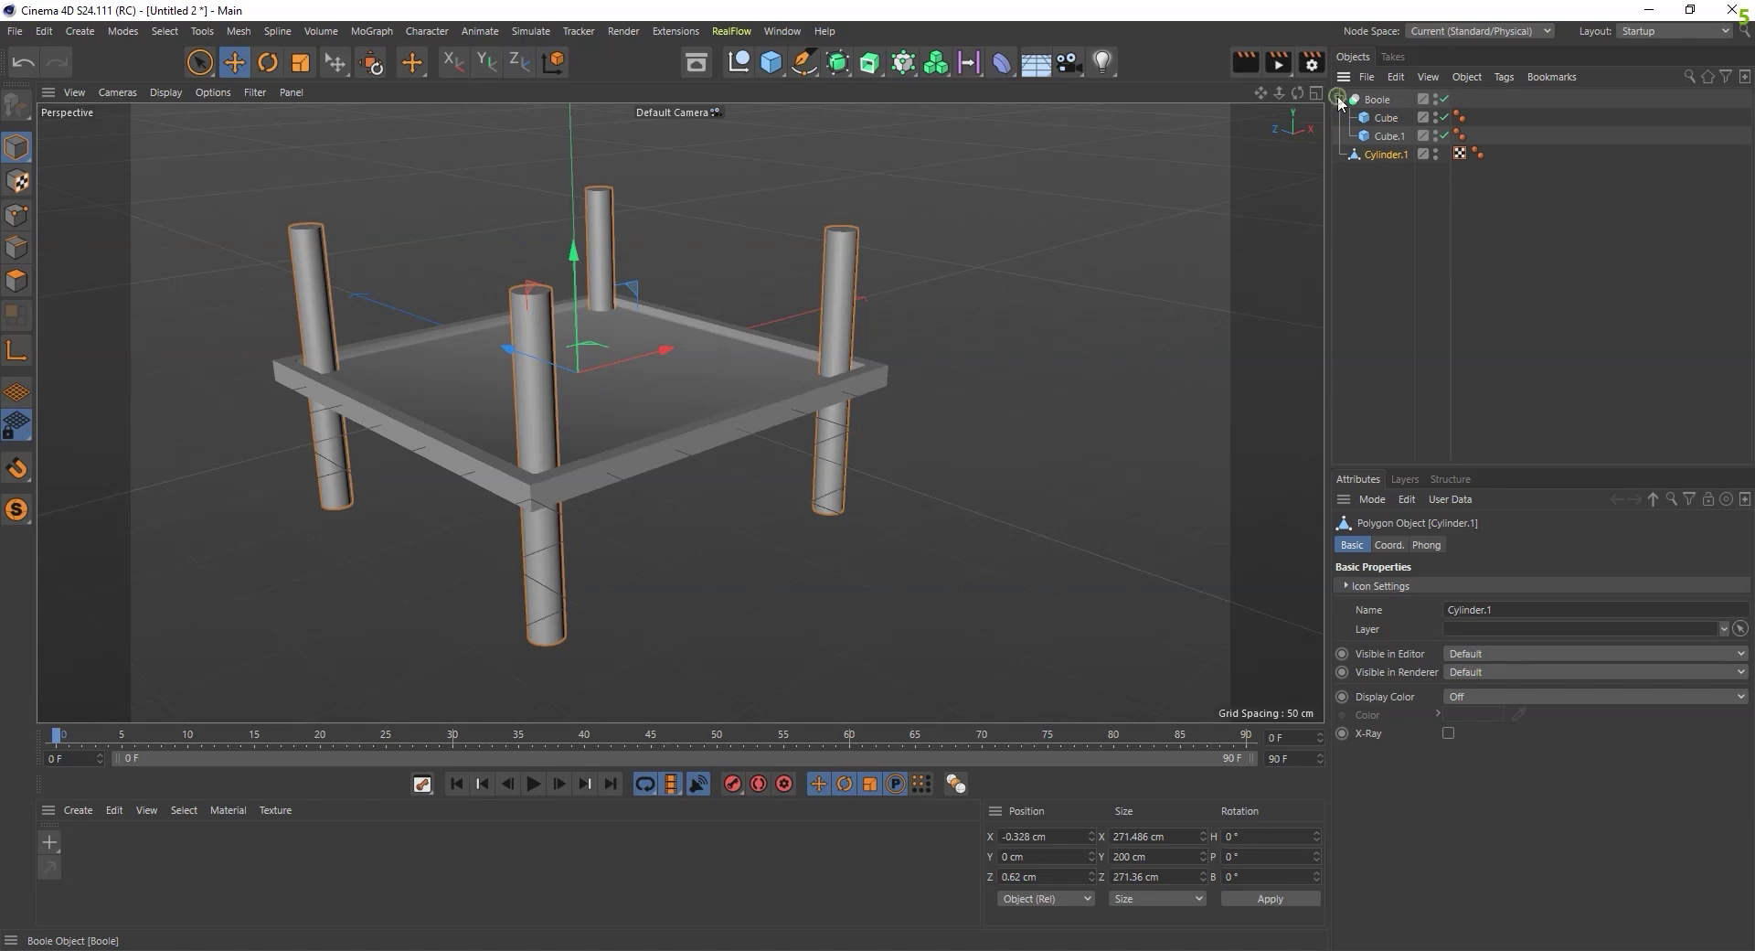
left_click(1339, 99)
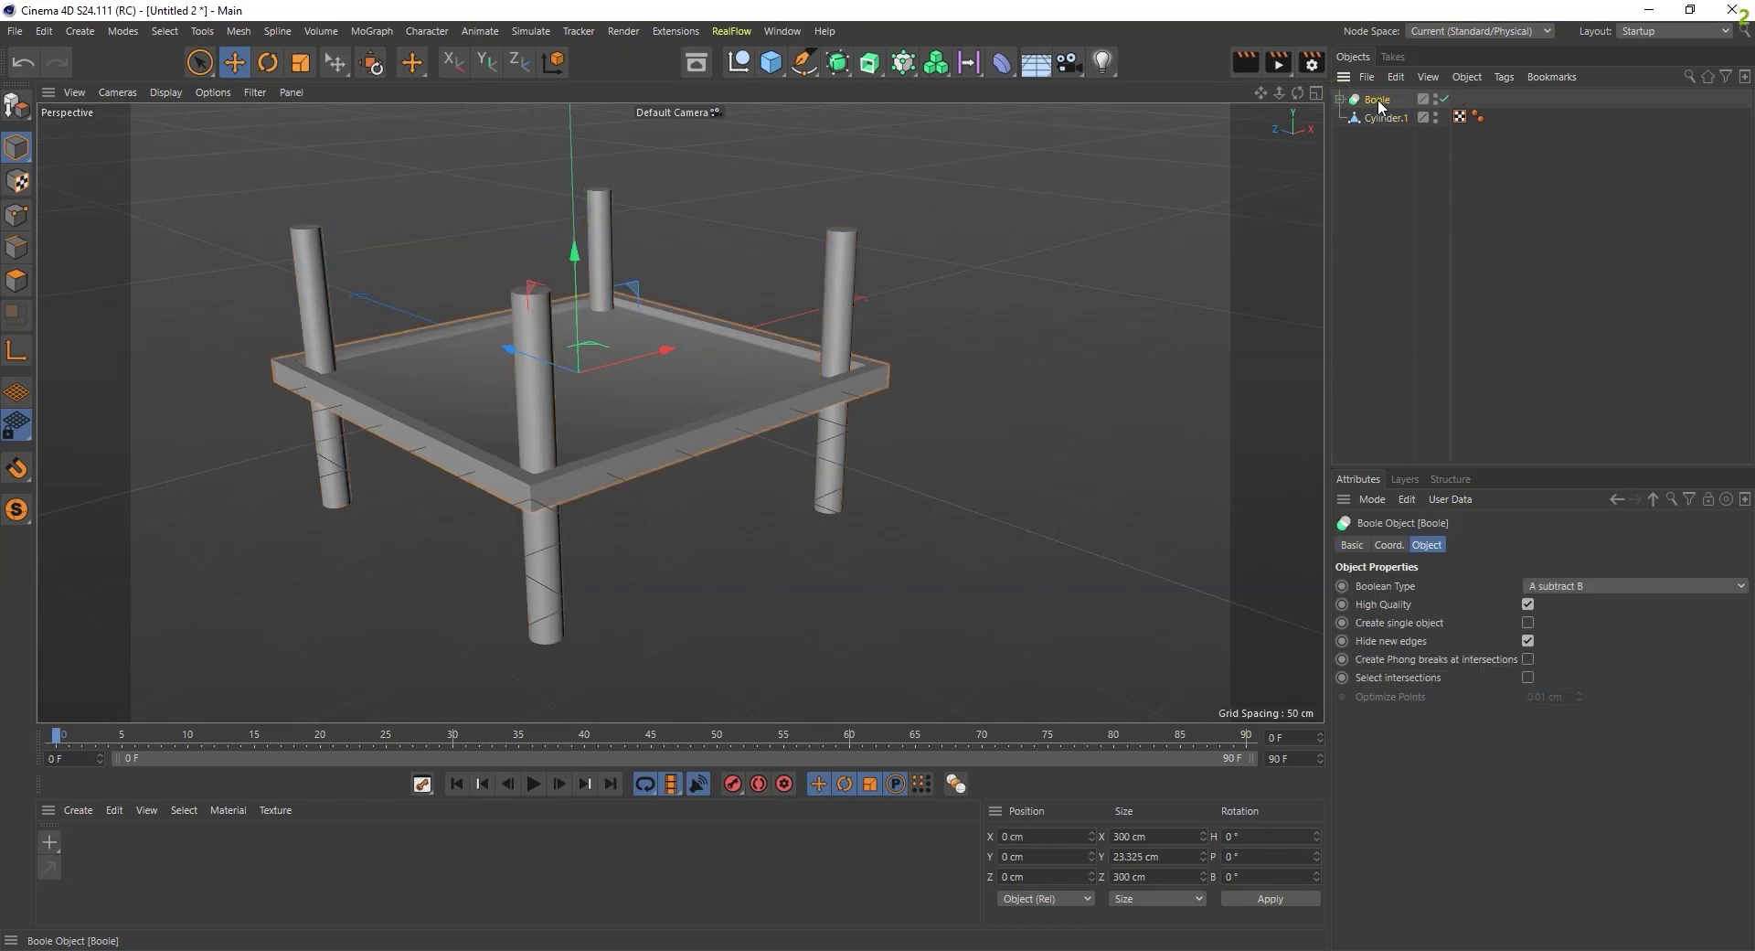
double_click(1378, 101)
type("board")
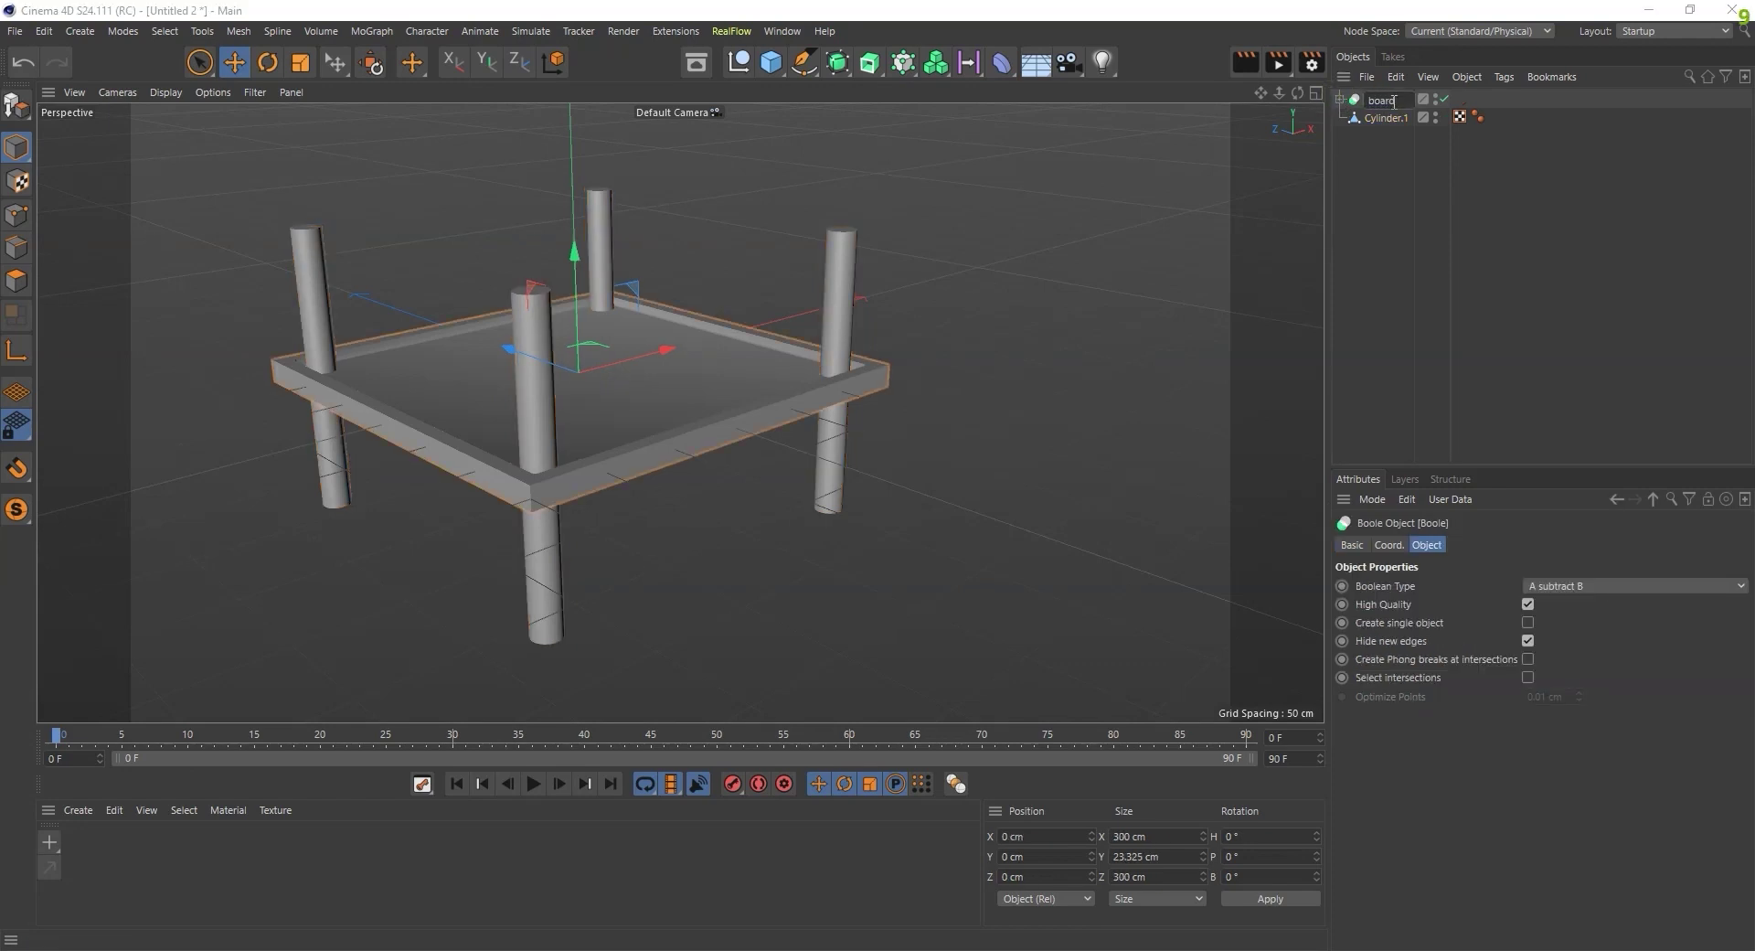
key("Return")
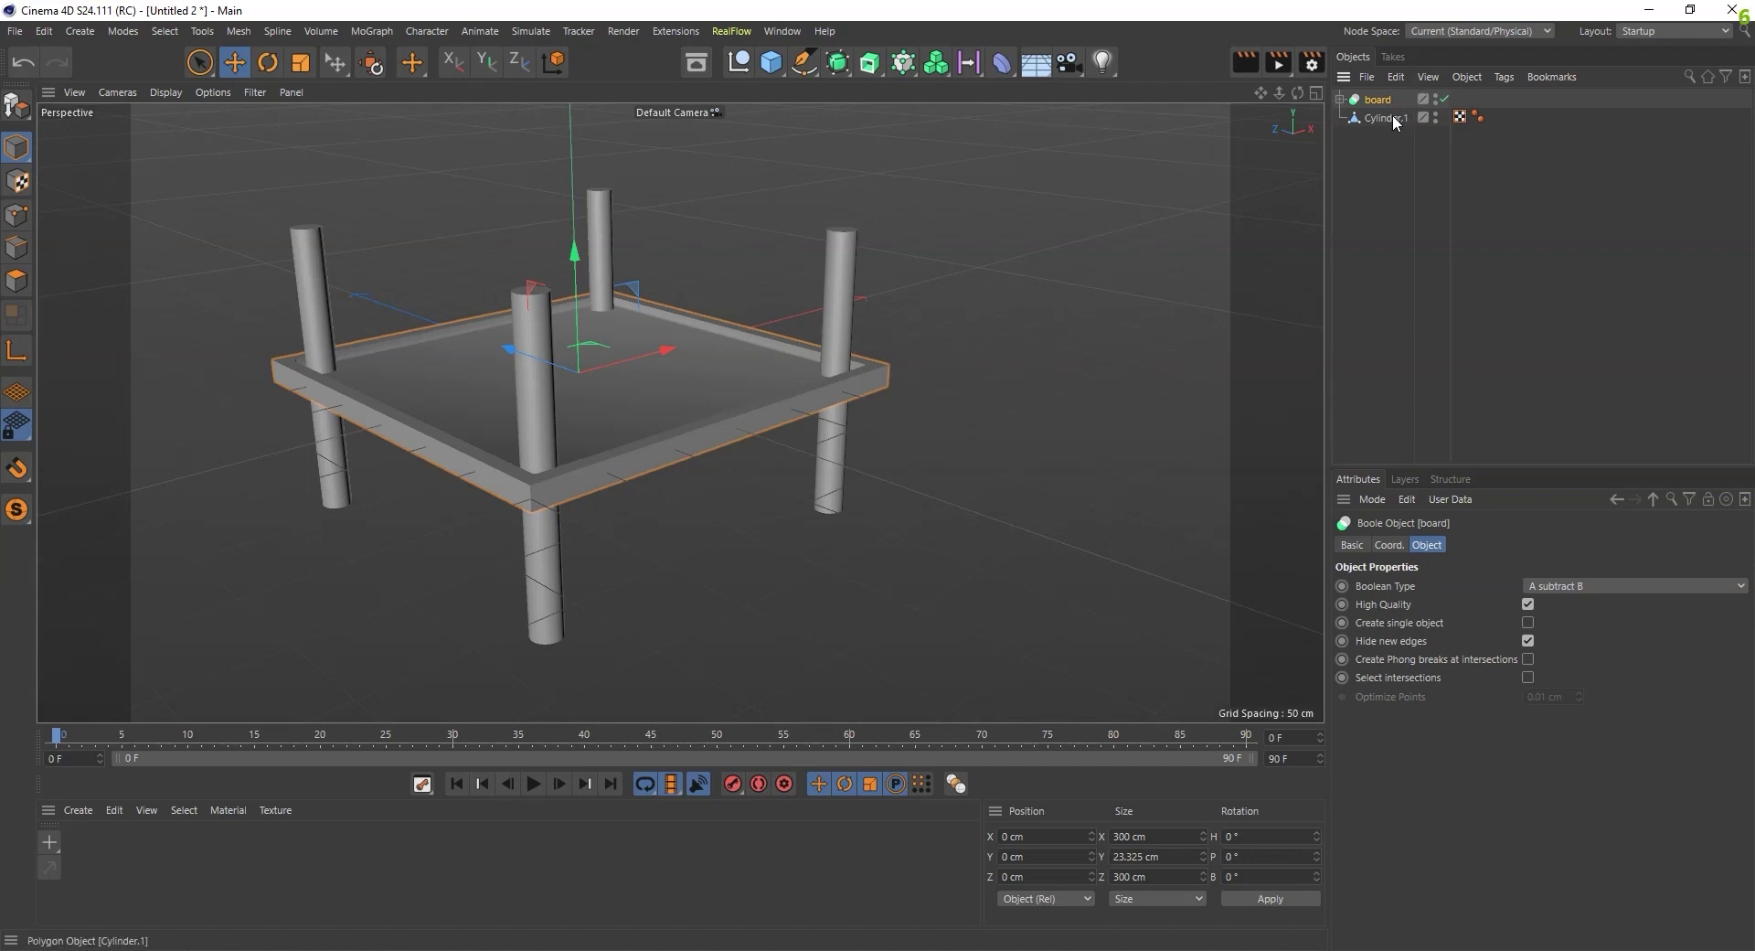
left_click(1387, 116)
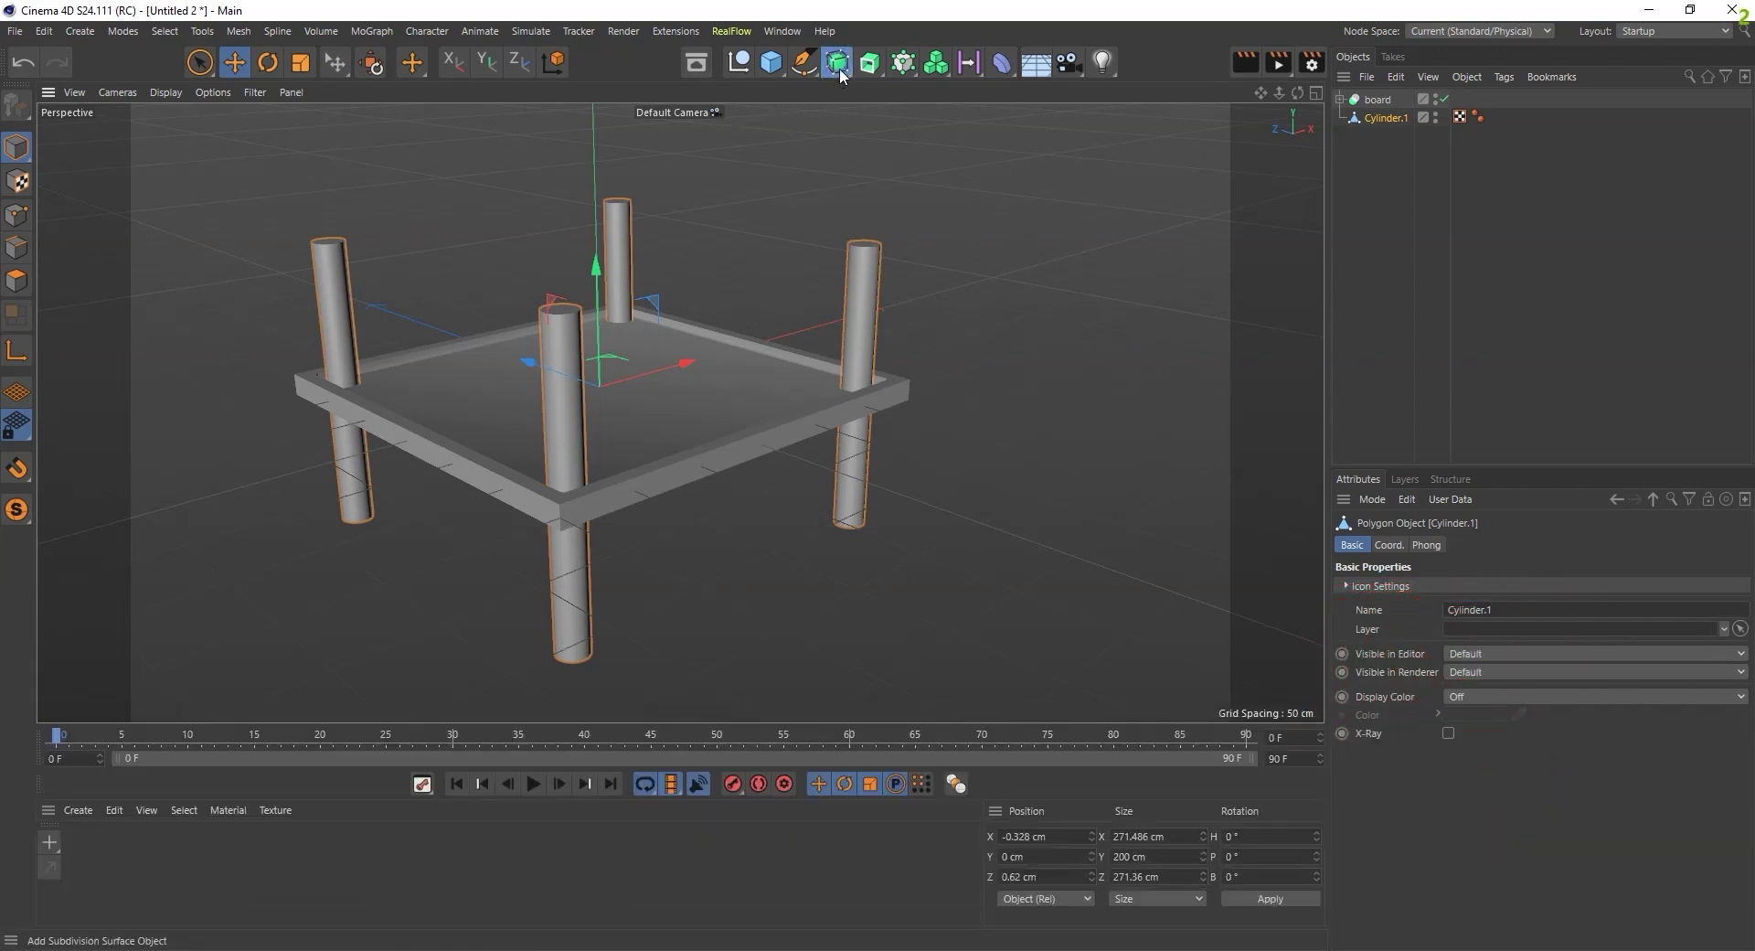
- Nest board and the merged Cylinder.1 under a new Boole to cut four corner pocket holes
left_click(841, 73)
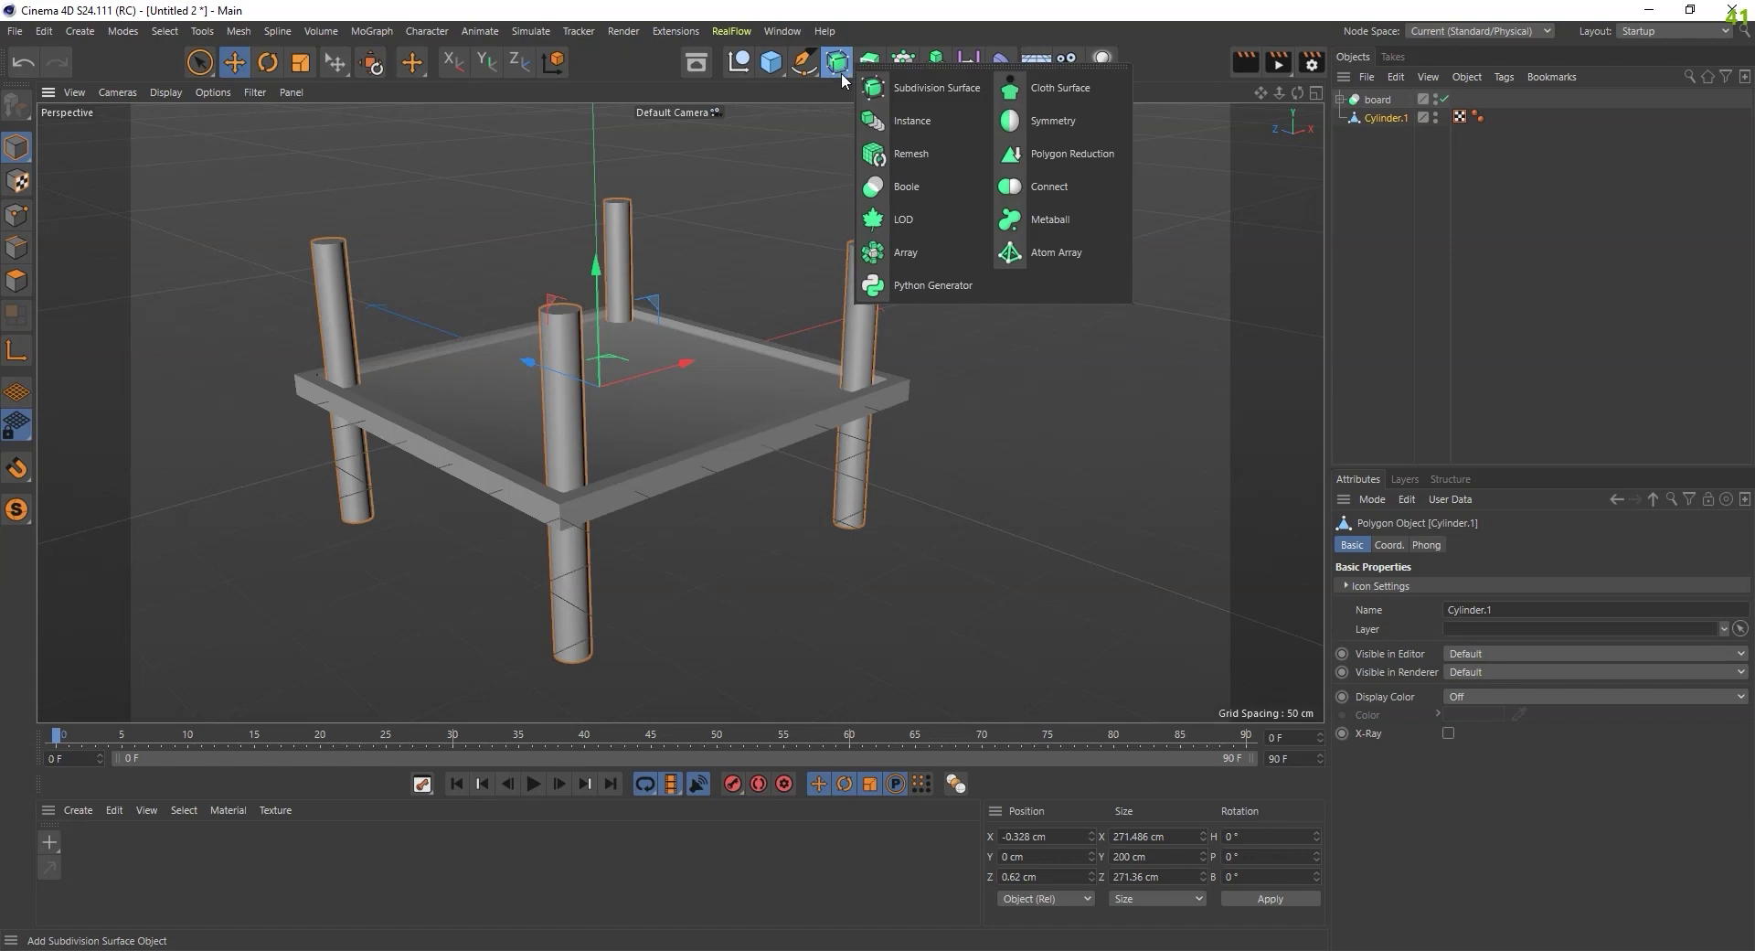
left_click(912, 188)
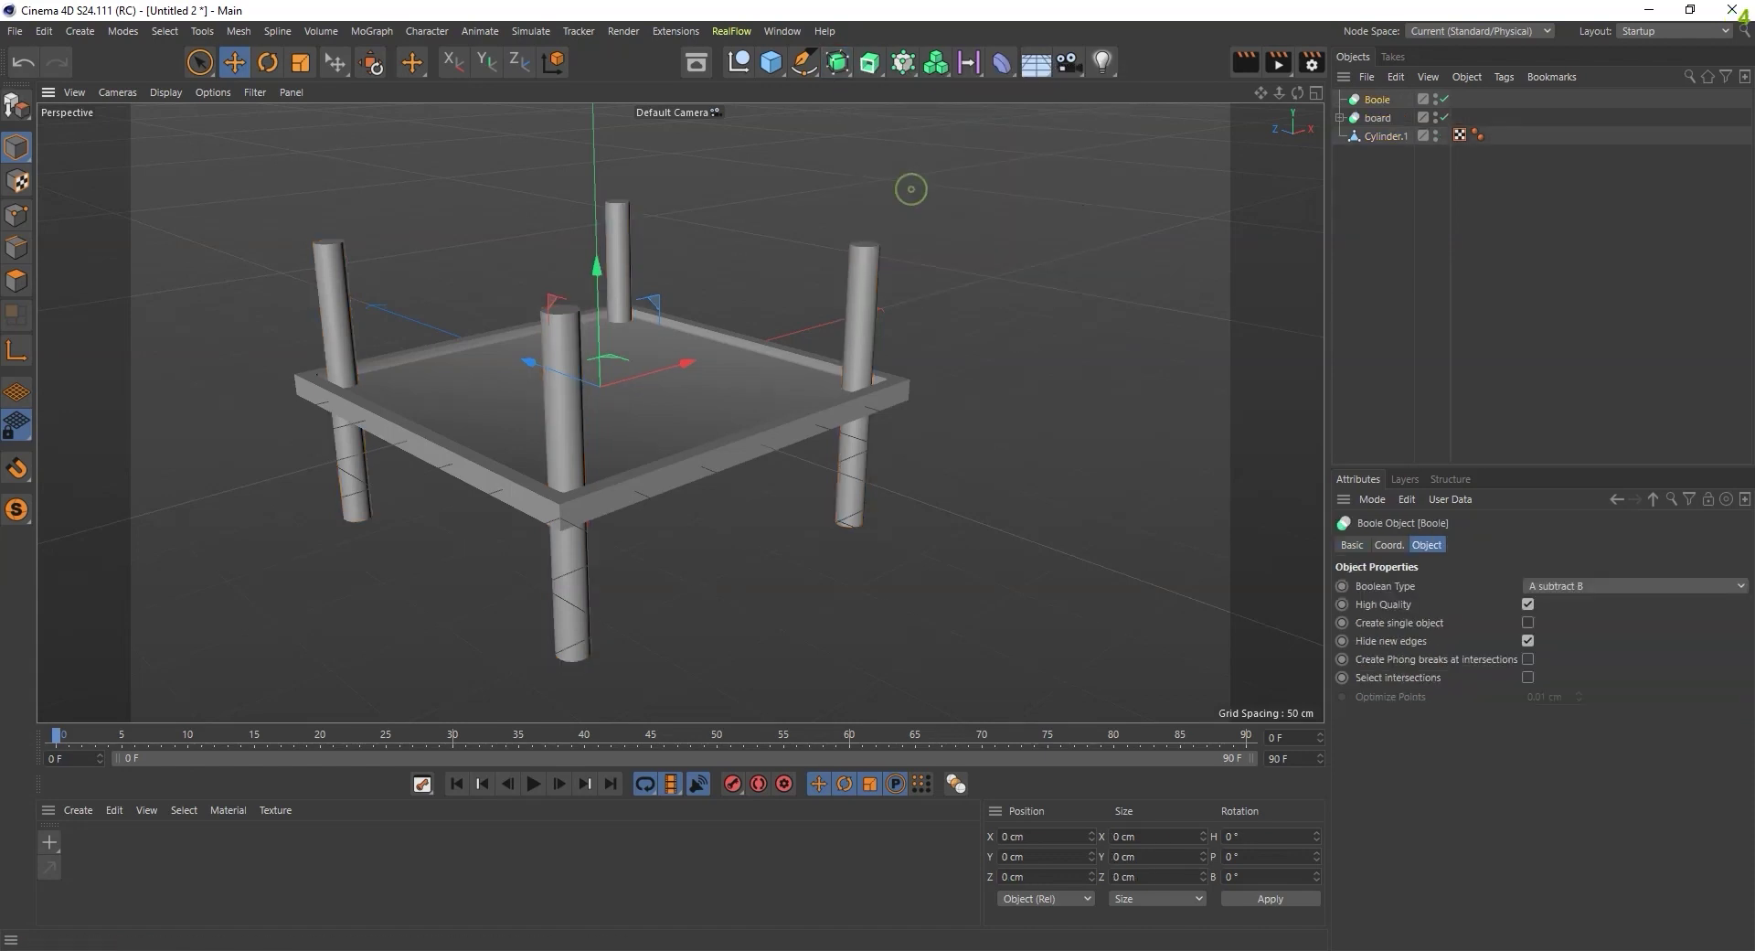
left_click(1380, 121)
left_click(1386, 136, "ctrl")
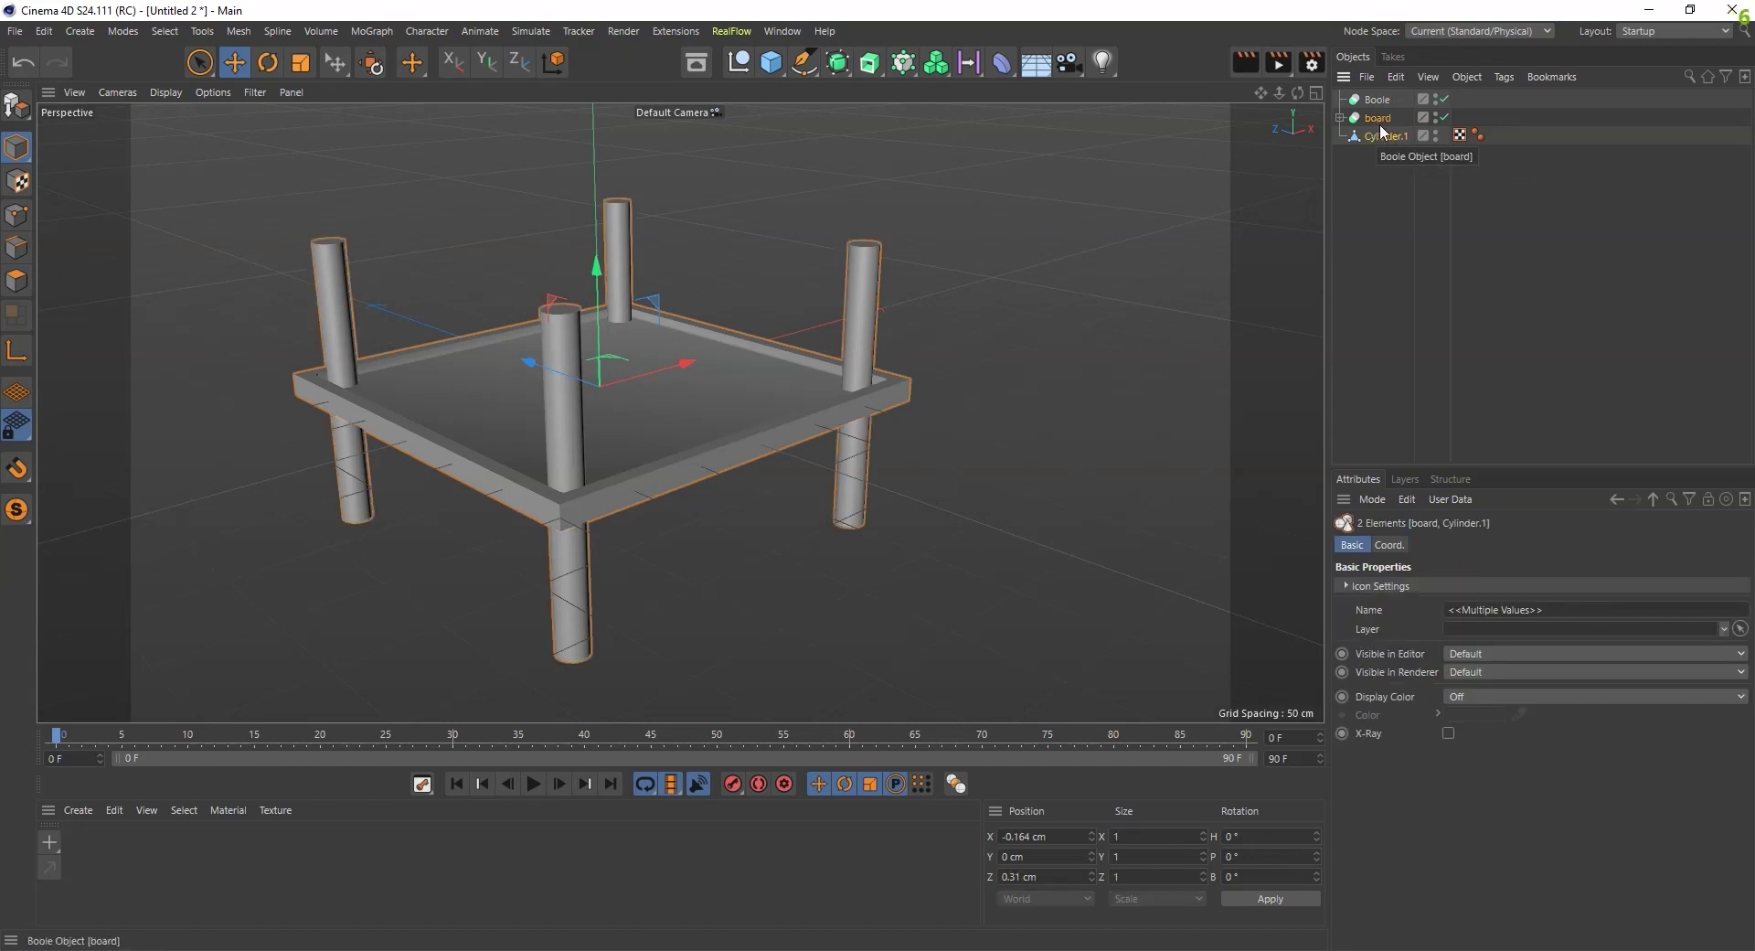
left_click_drag(1373, 118, 1369, 102)
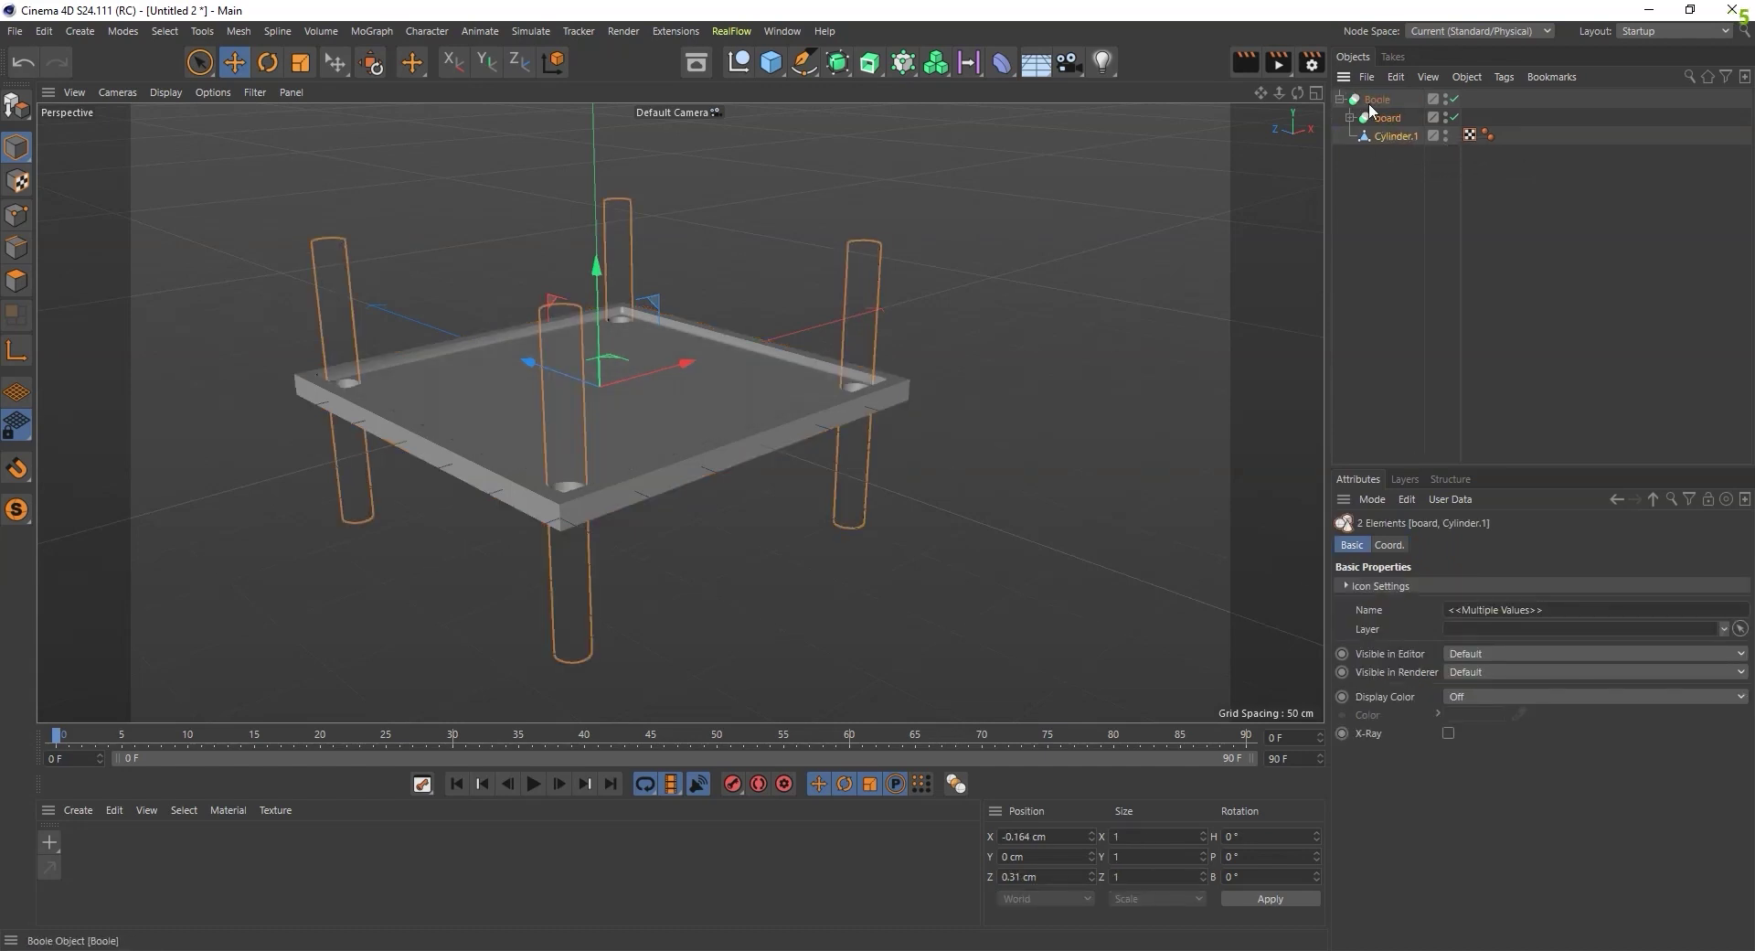
mouse_move(1105, 414)
left_mouse_down("alt")
mouse_move(1166, 525)
mouse_move(1135, 559)
mouse_move(984, 476)
mouse_move(957, 435)
mouse_move(946, 466)
mouse_move(925, 409)
mouse_move(875, 532)
mouse_move(908, 640)
mouse_move(929, 482)
mouse_move(987, 473)
mouse_move(1067, 375)
mouse_move(1085, 468)
left_mouse_up("alt")
left_click(984, 475)
scroll(854, 493, "up", 3)
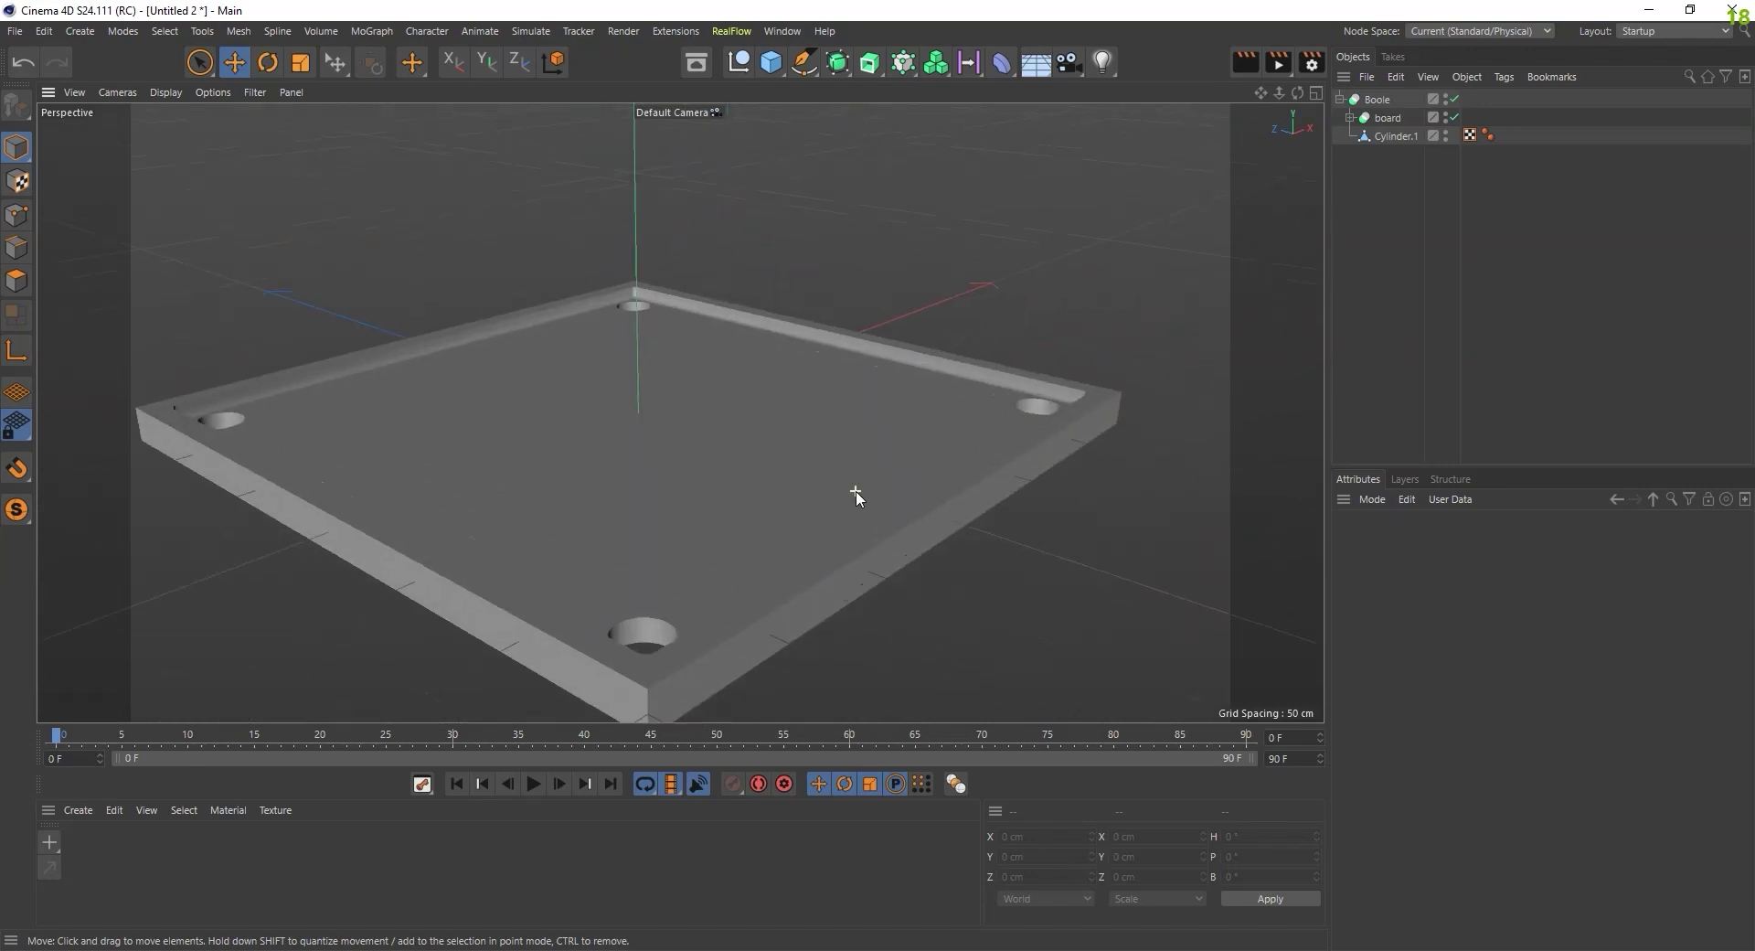
scroll(865, 497, "up", 3)
scroll(999, 450, "up", 2)
scroll(995, 413, "up", 1)
left_click_drag(995, 413, 1022, 382, "alt")
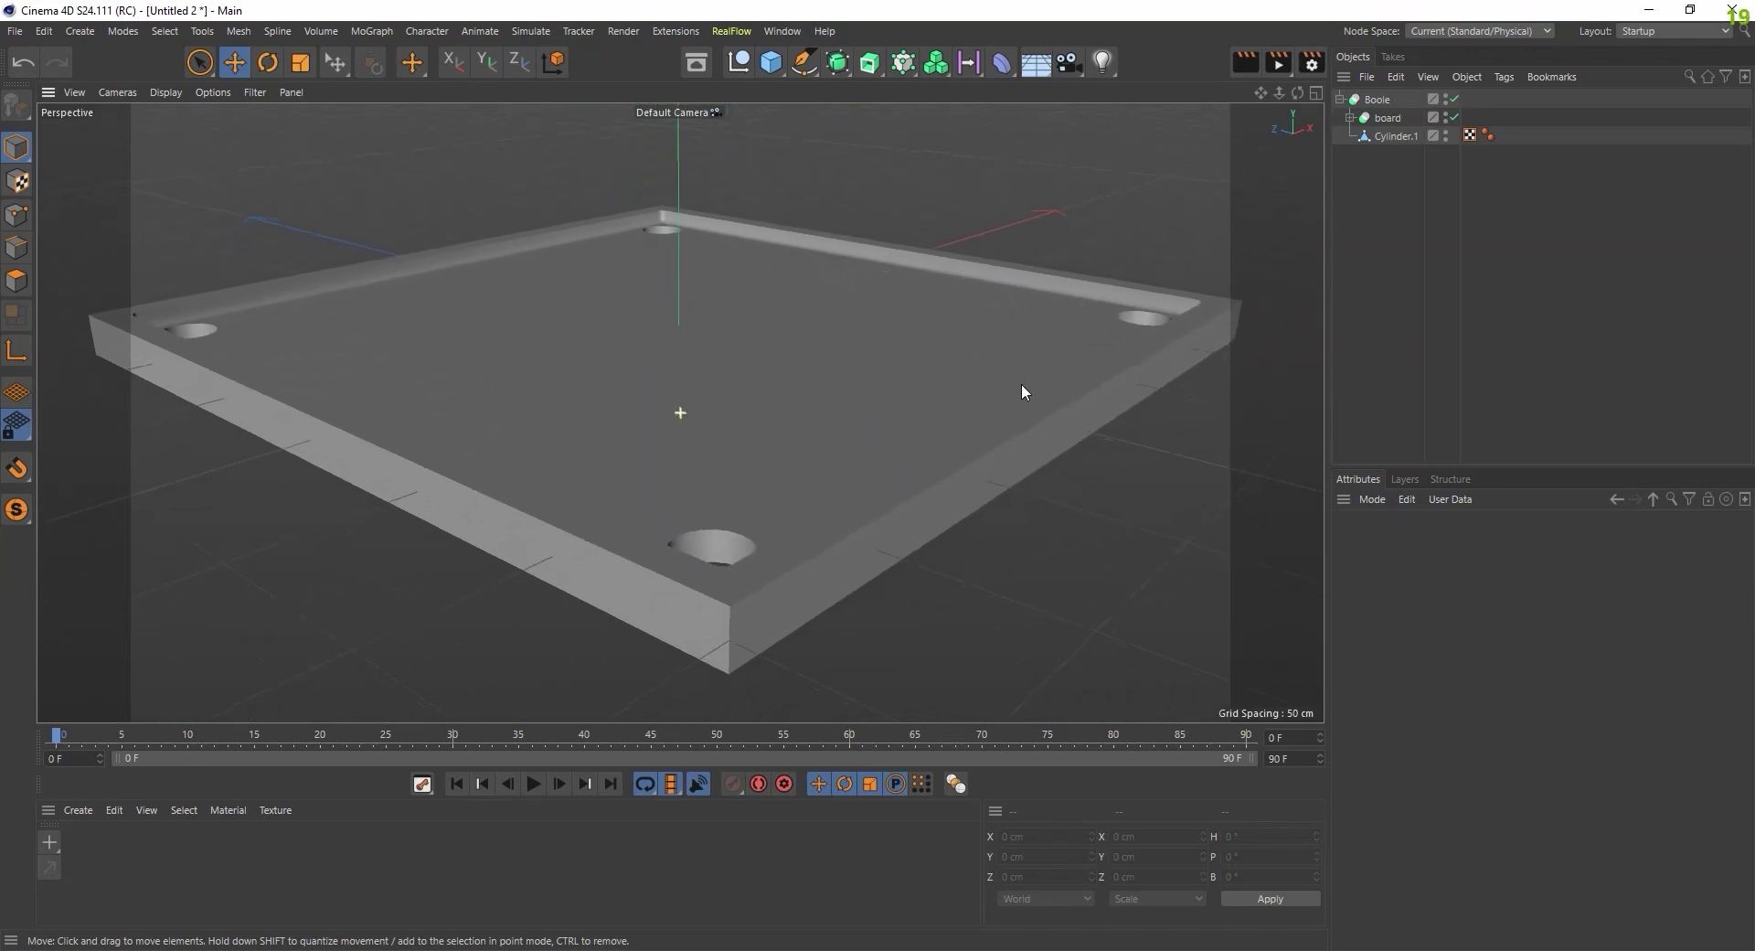